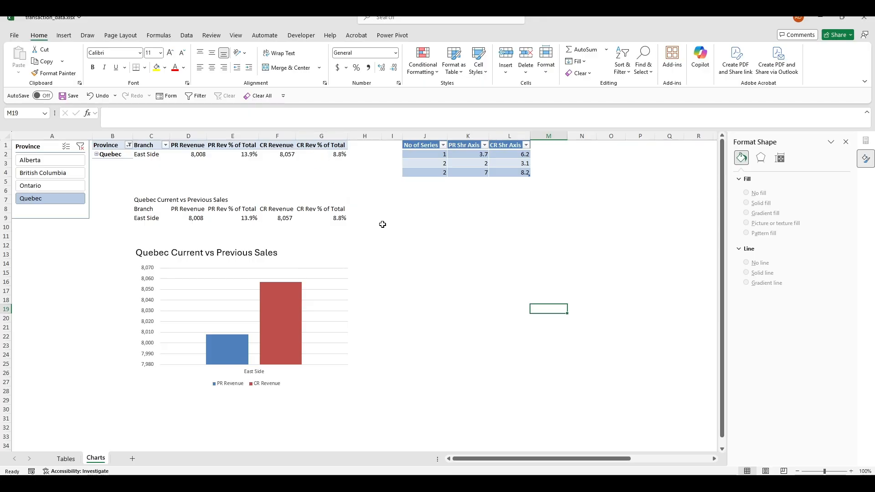
Inspect the dynamic chart title formula and the spilled summary table formula in C8
left_click(450, 327)
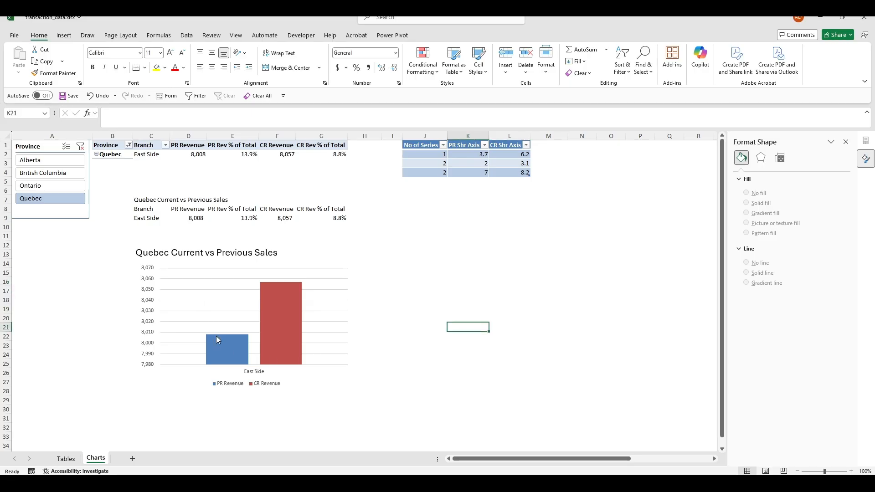
left_click(147, 227)
left_click(149, 203)
left_click(149, 208)
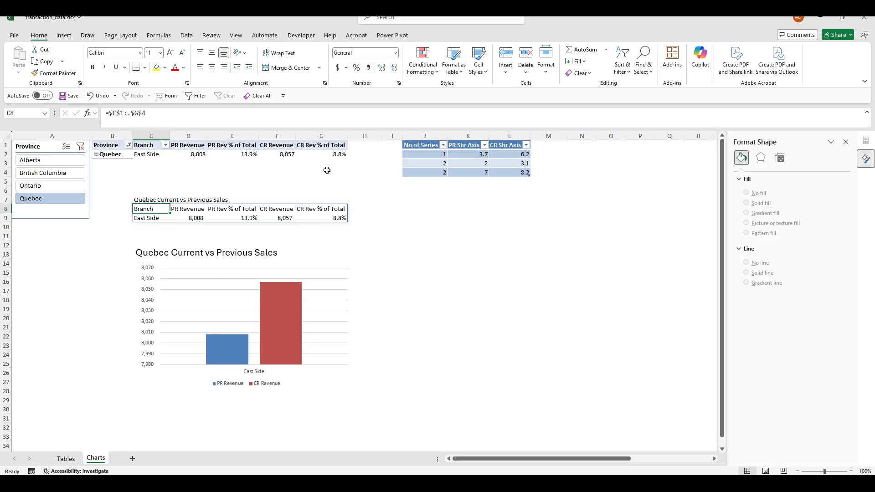
Test the Province slicer with Ontario, British Columbia, Alberta and Quebec, finishing on Ontario
left_click(40, 223)
left_click(52, 186)
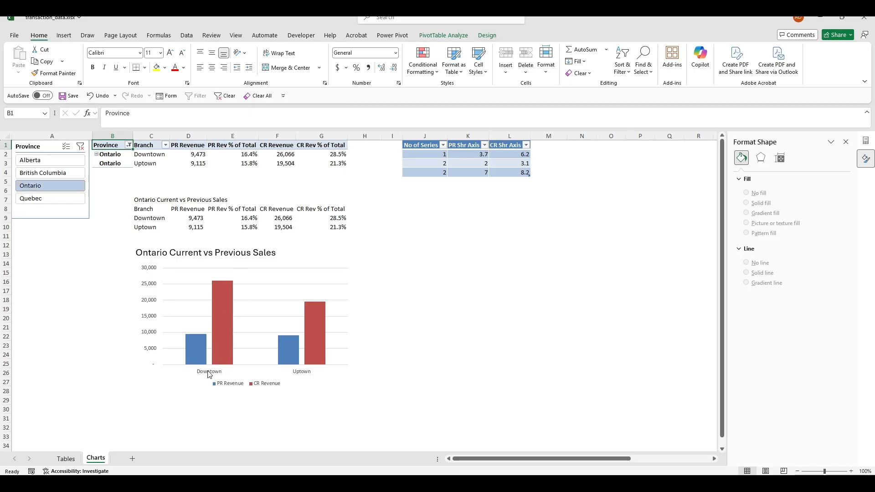
left_click(59, 173)
left_click(69, 160)
left_click(71, 174)
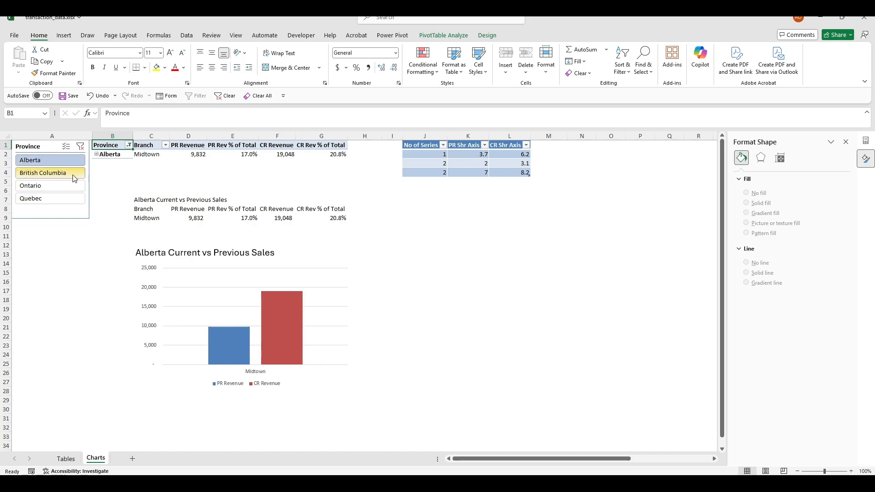
left_click(68, 187)
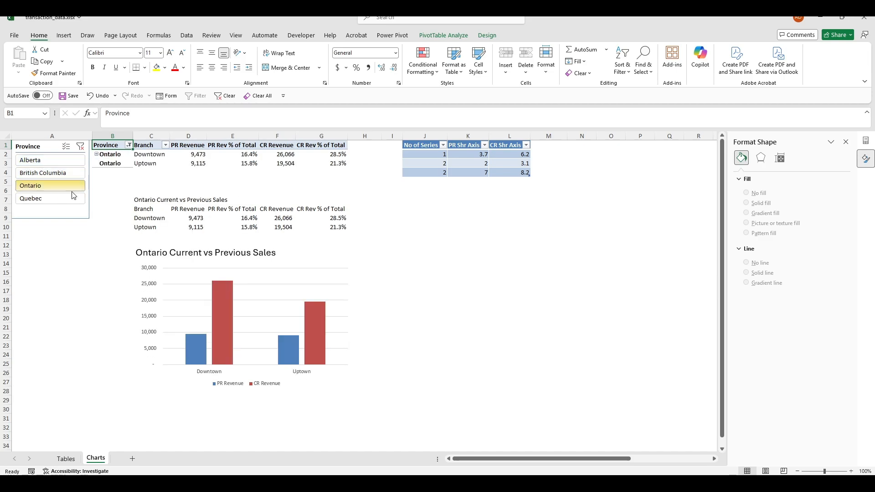
left_click(61, 199)
left_click(64, 185)
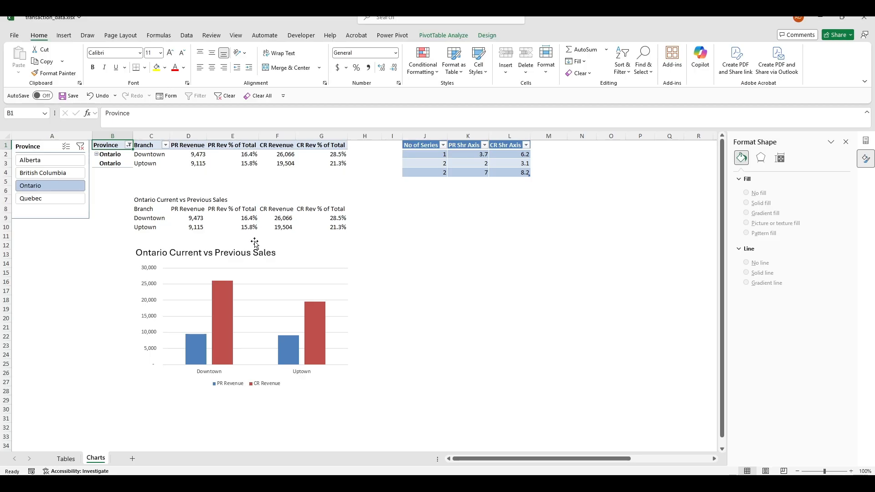
left_click(45, 198)
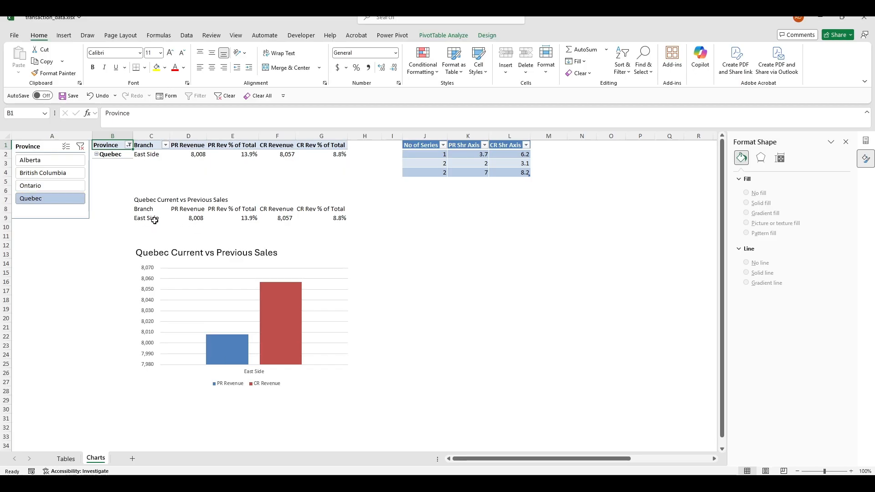
left_click(50, 184)
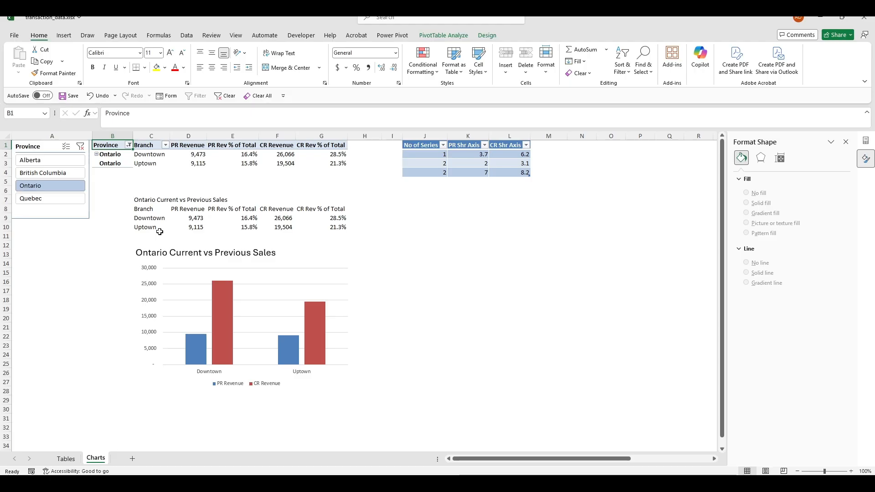
In the chart's Select Data, add a series named from E8 with values E9:E10
left_click(256, 269)
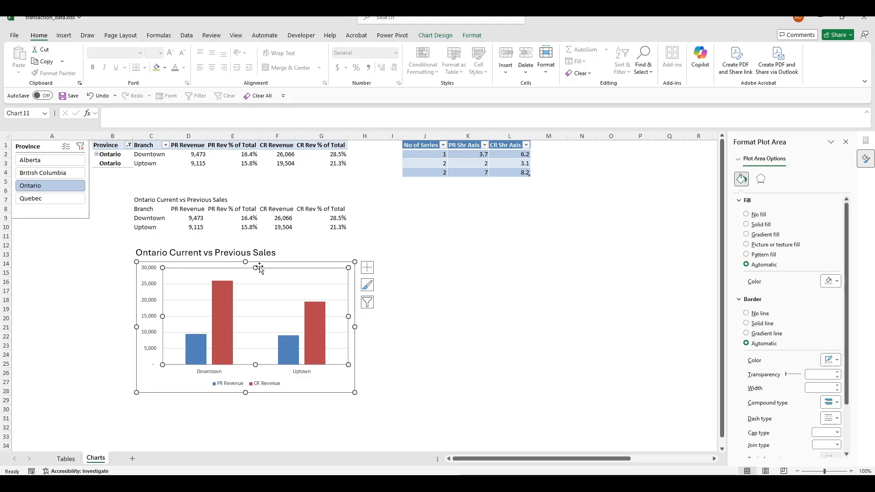
left_click(325, 261)
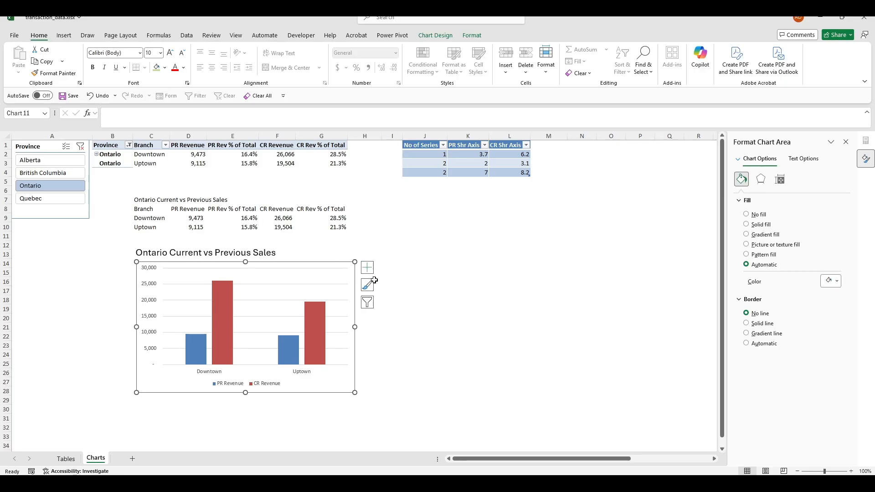
left_click(367, 302)
left_click(474, 466)
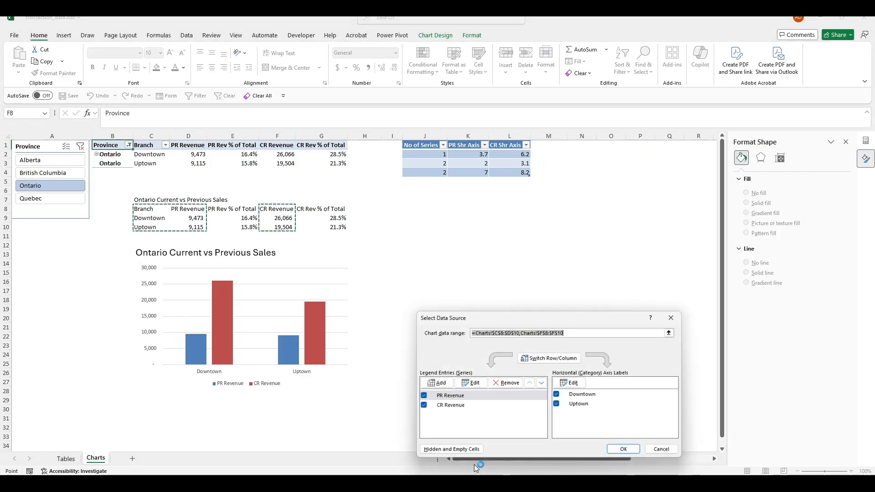
left_click(444, 382)
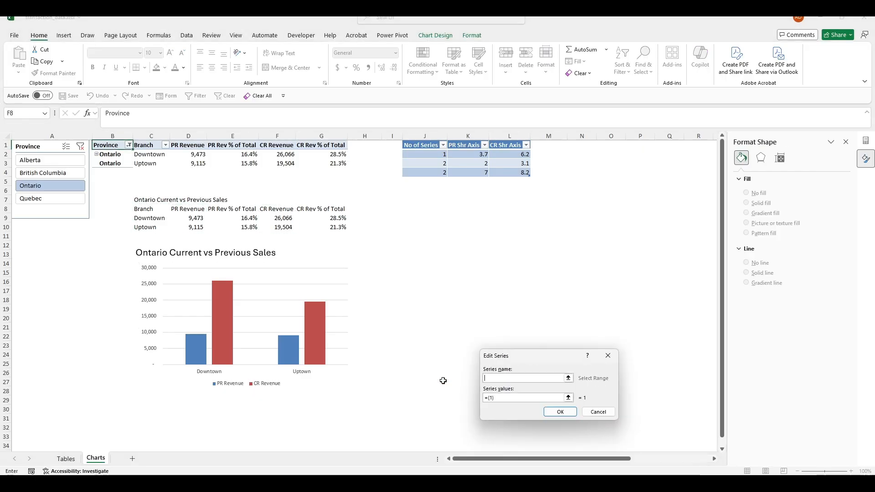
left_click(241, 211)
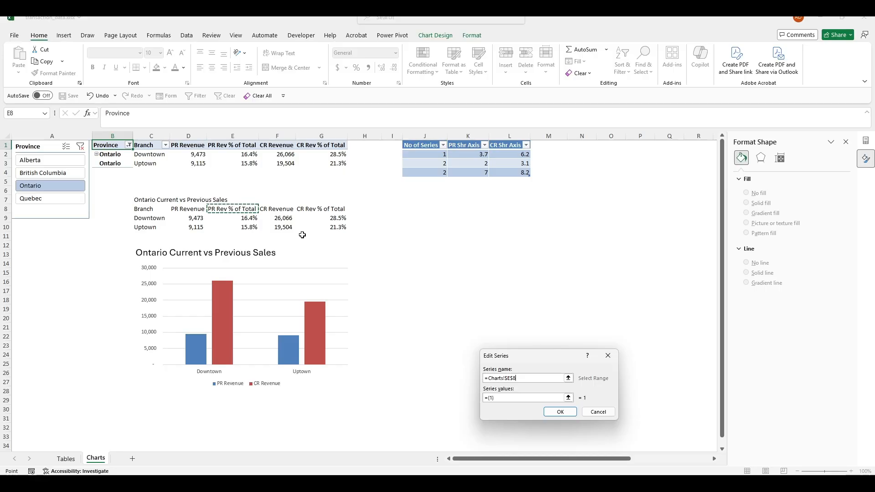
left_click(503, 397)
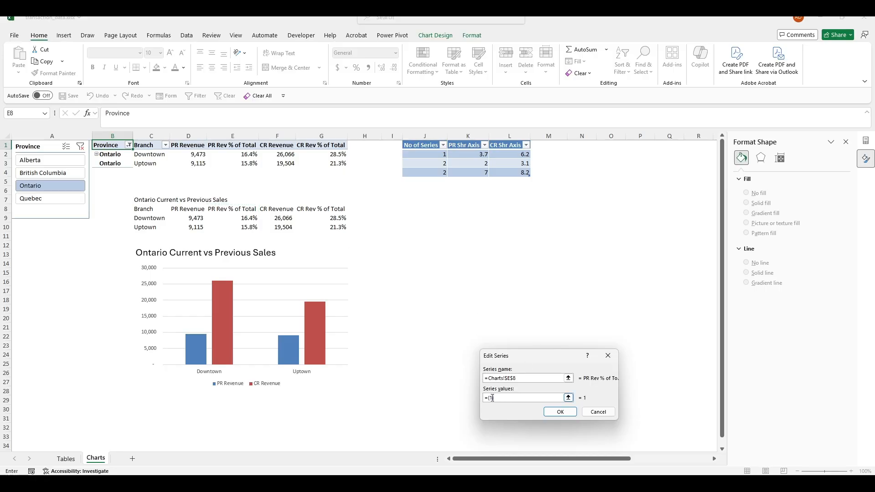
left_click_drag(246, 217, 246, 224)
left_click(565, 412)
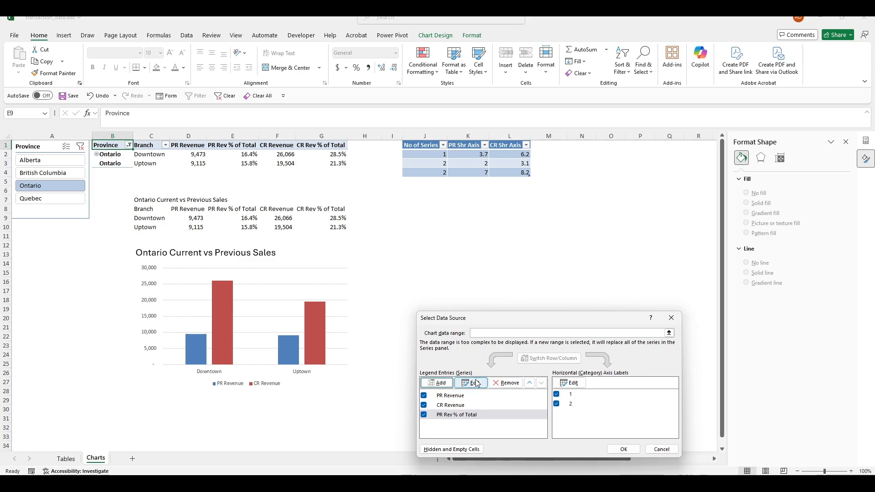
Add a second series named from G8 with values G9:G10 and apply to the chart
left_click(449, 387)
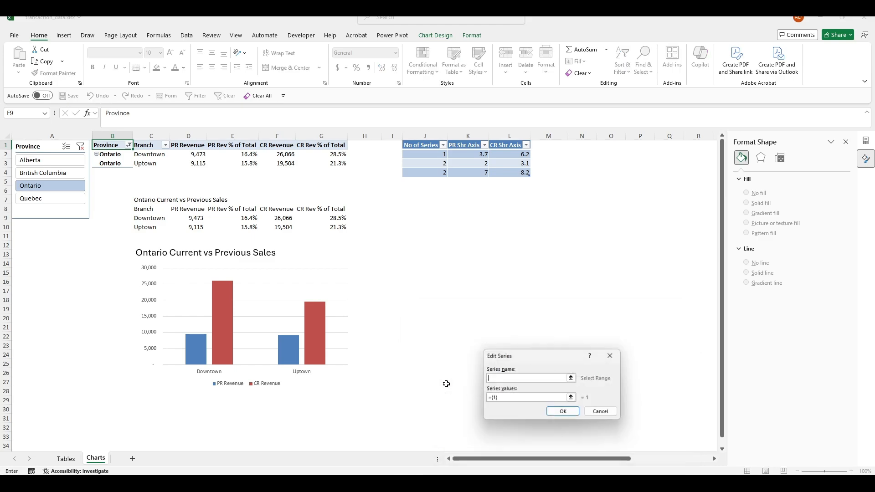
left_click(333, 212)
left_click(523, 398)
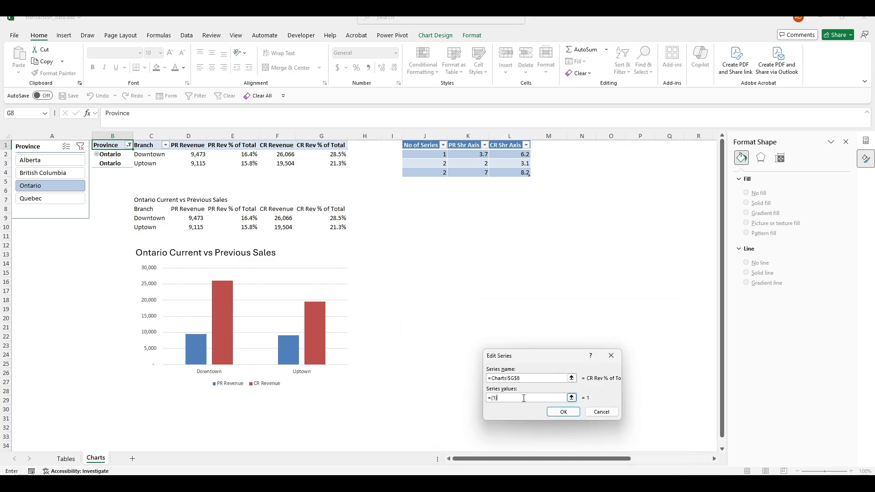
left_click_drag(329, 218, 337, 227)
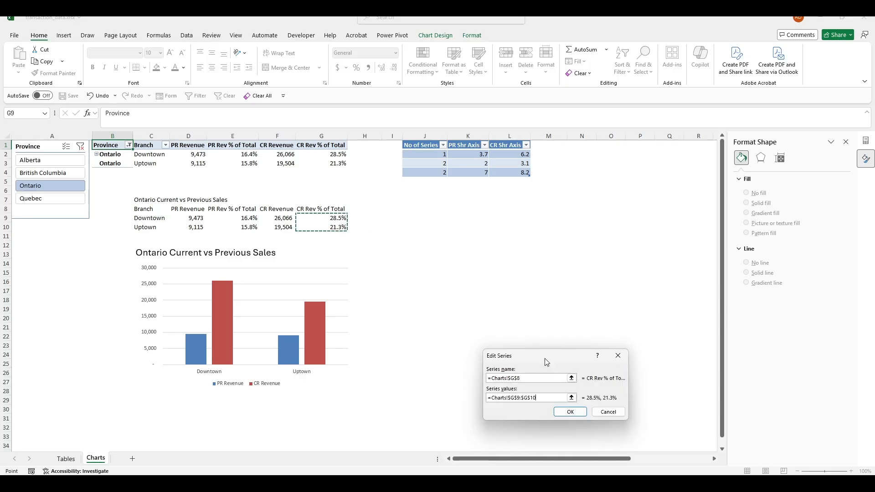
left_click(561, 412)
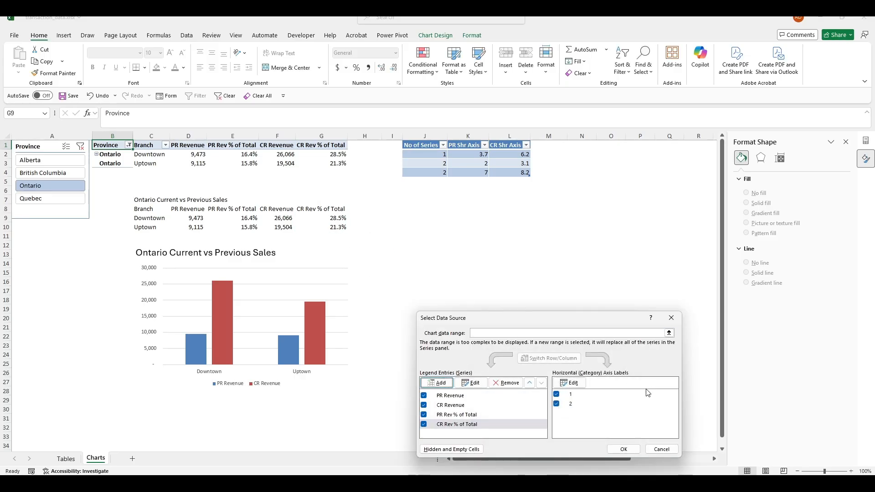
left_click(623, 449)
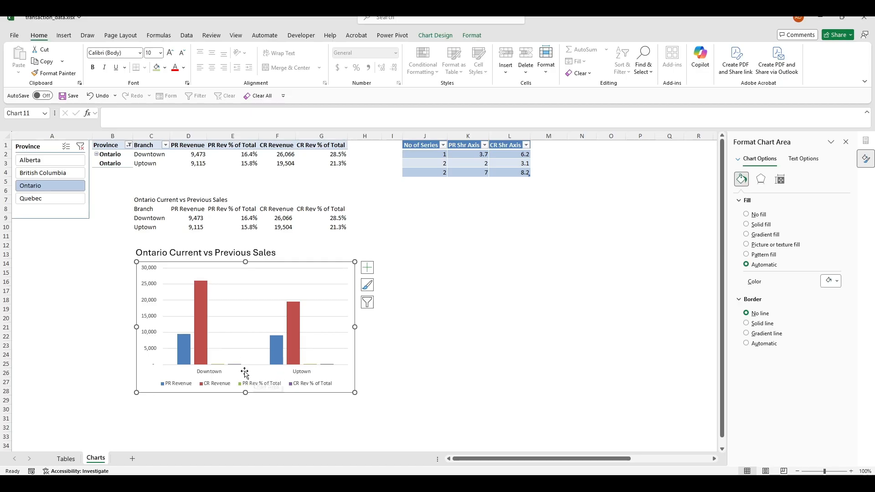
Change the chart to a Combo type with PR Rev % of Total as Scatter
left_click(449, 36)
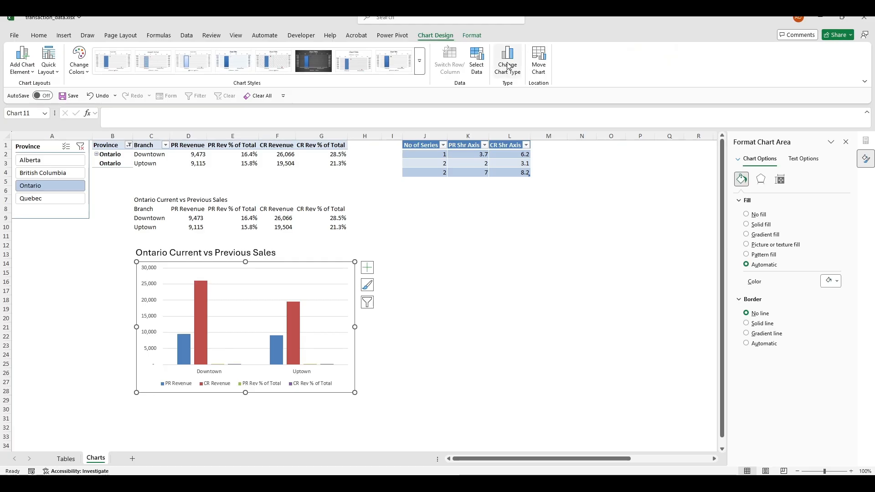
left_click(508, 59)
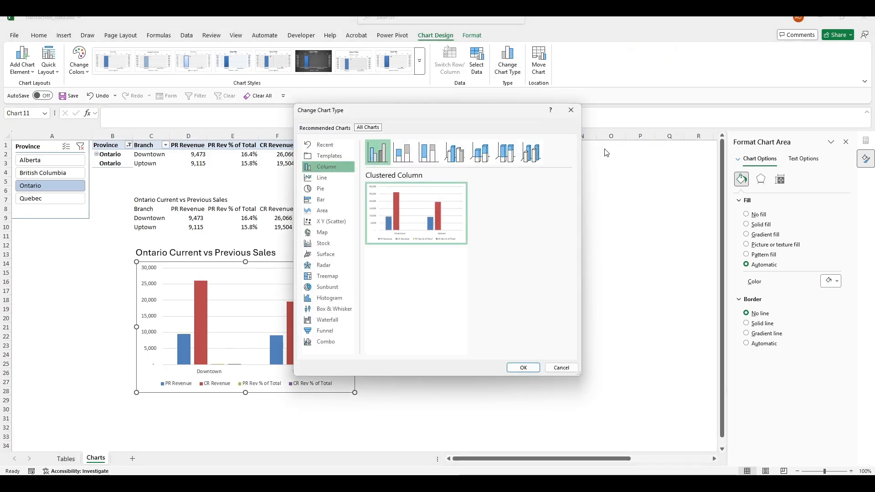
left_click(330, 343)
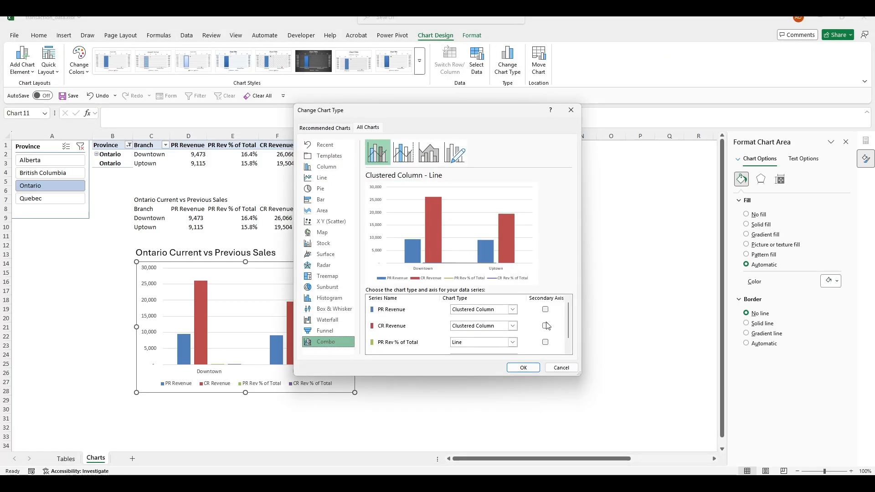
scroll(547, 326, "down", 1)
left_click(512, 329)
scroll(501, 274, "down", 3)
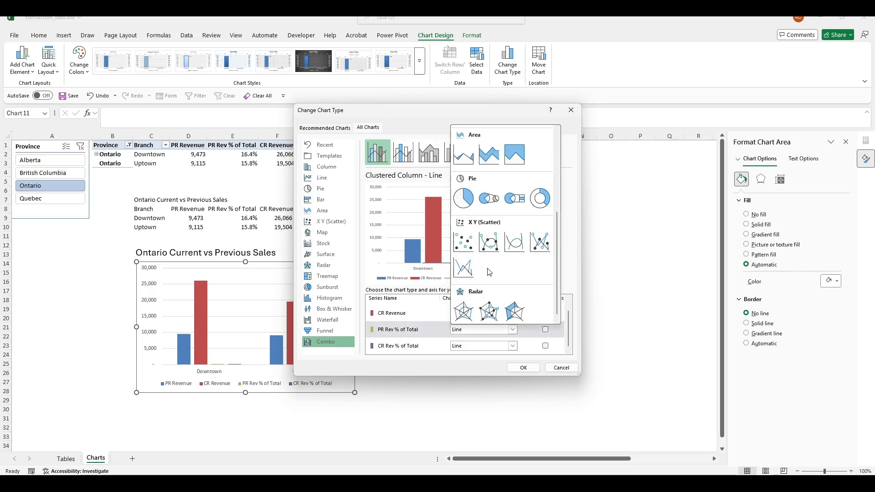
left_click(464, 241)
Make CR Rev % of Total Scatter as well and put both % series on the secondary axis
left_click(514, 347)
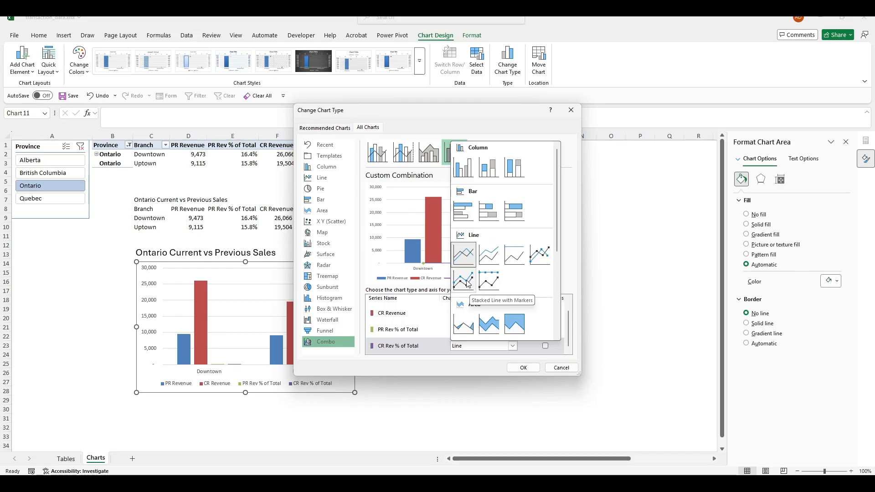
left_click(473, 289)
left_click(511, 346)
scroll(501, 274, "down", 5)
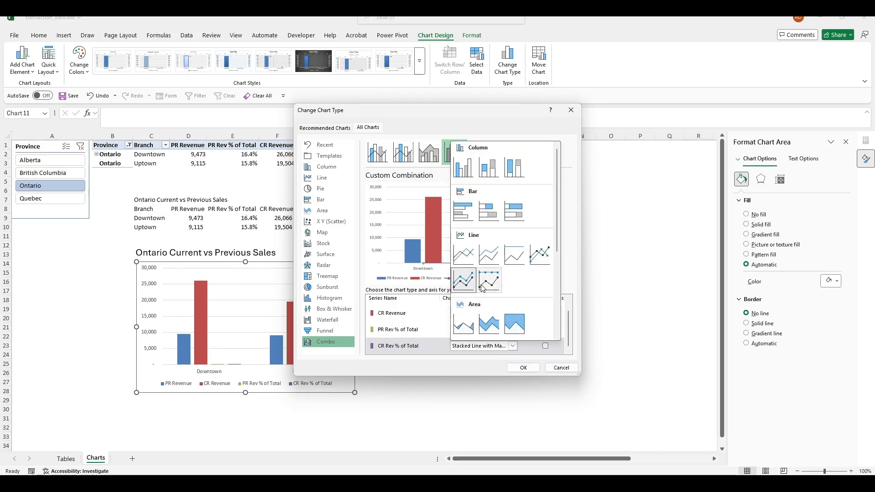
left_click(468, 266)
left_click(544, 330)
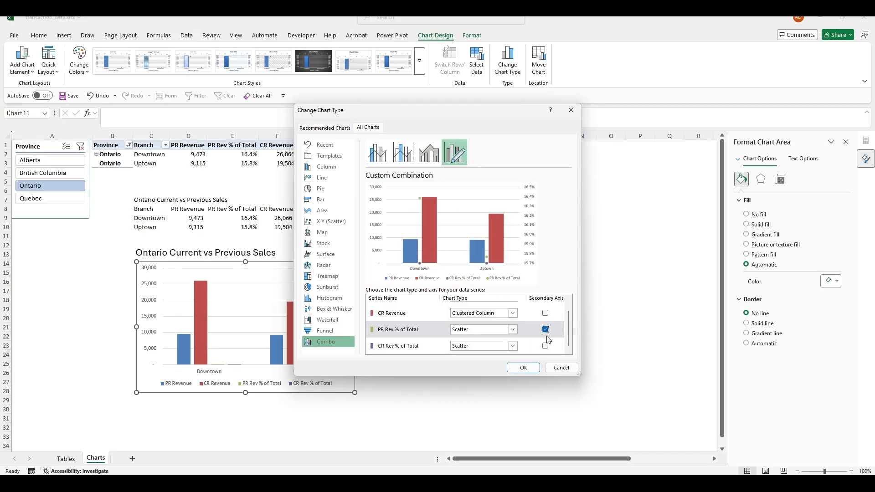
left_click(545, 345)
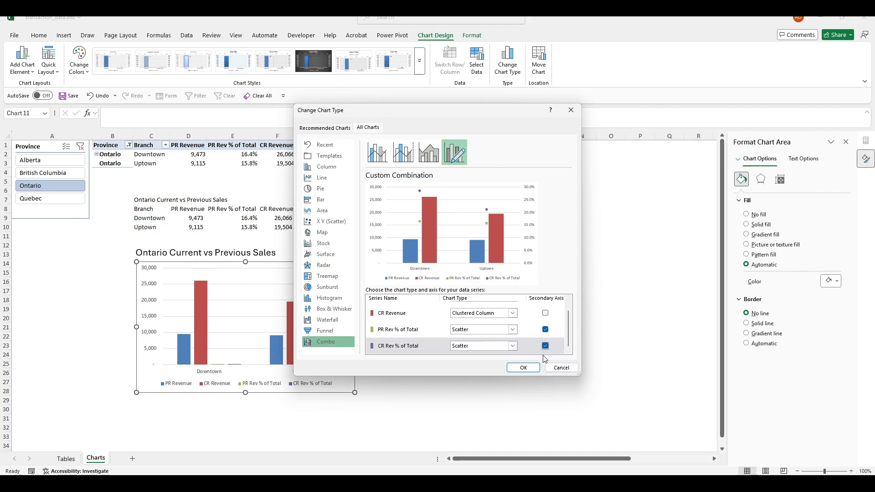
left_click(524, 368)
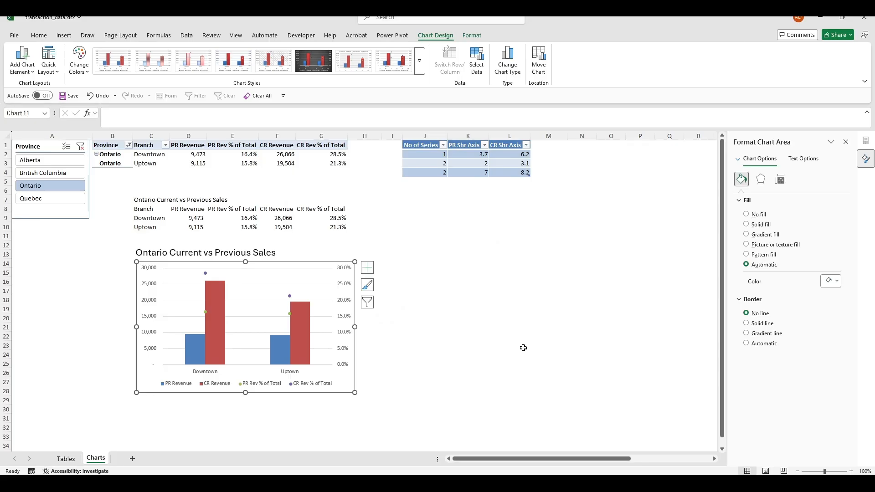
left_click(472, 345)
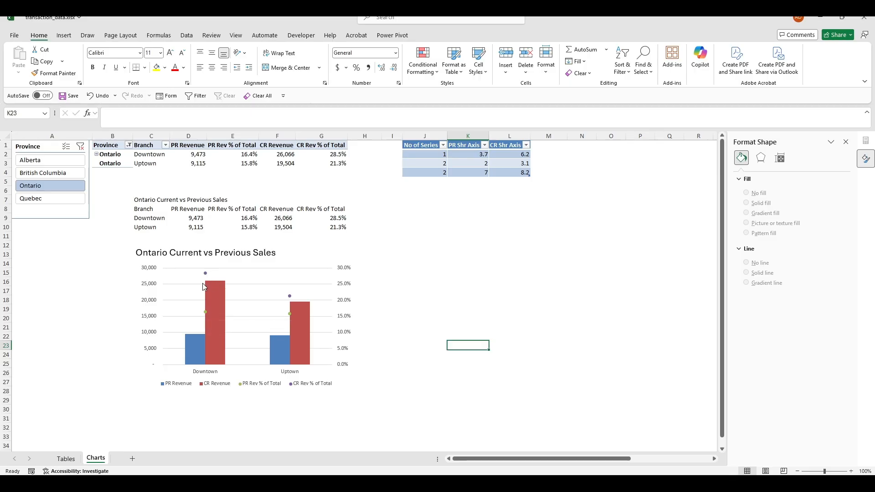
Colour the PR Rev % of Total markers dark blue with Format > Shape Fill
mouse_move(207, 314)
mouse_move(199, 357)
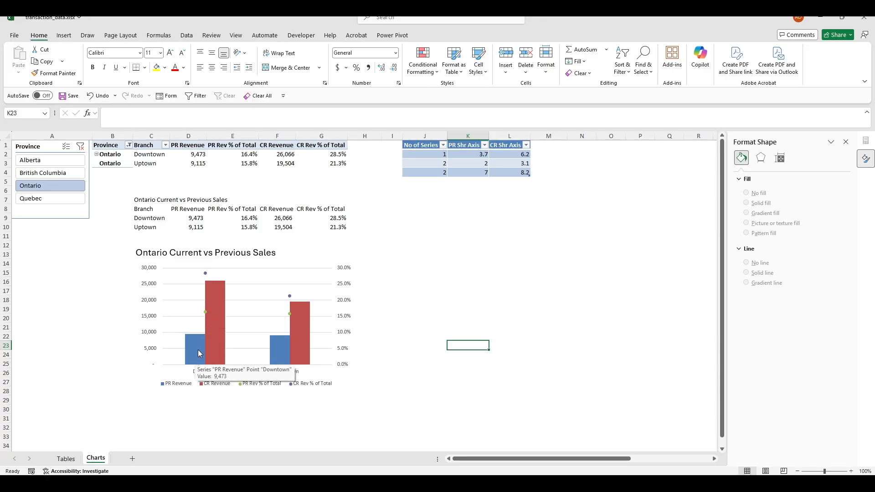
mouse_move(217, 329)
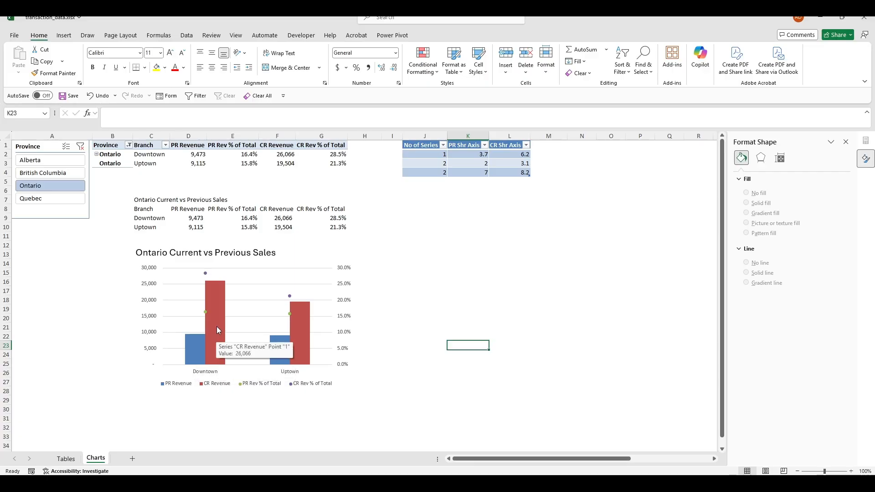
left_click(242, 385)
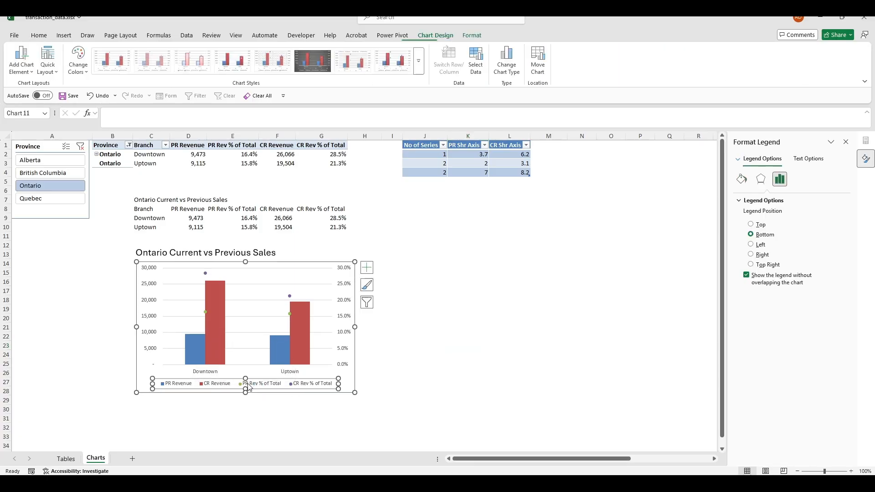
left_click(242, 385)
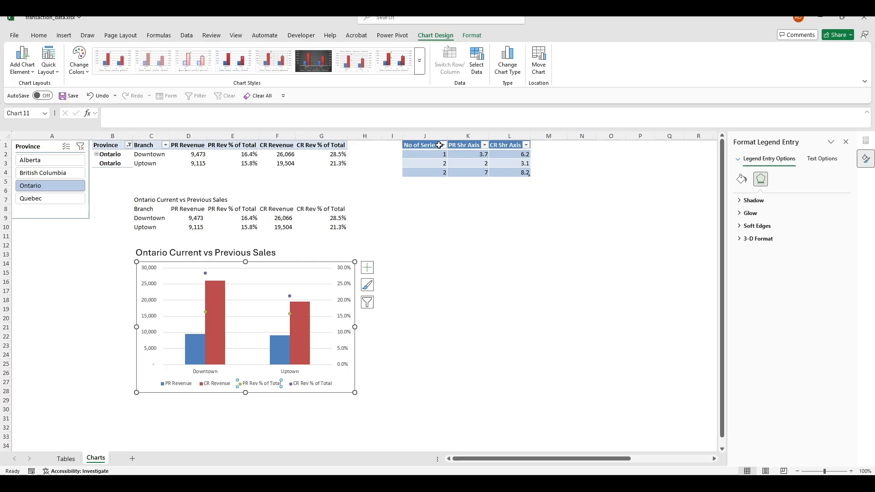
left_click(472, 36)
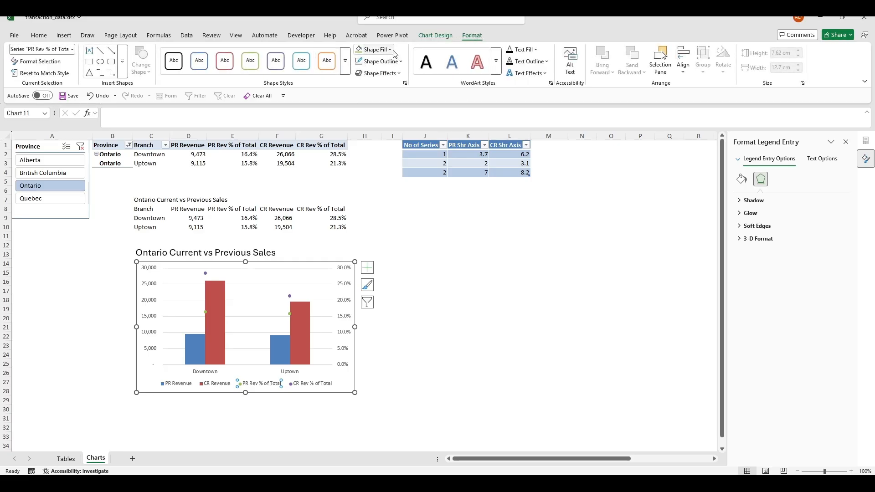
left_click(459, 328)
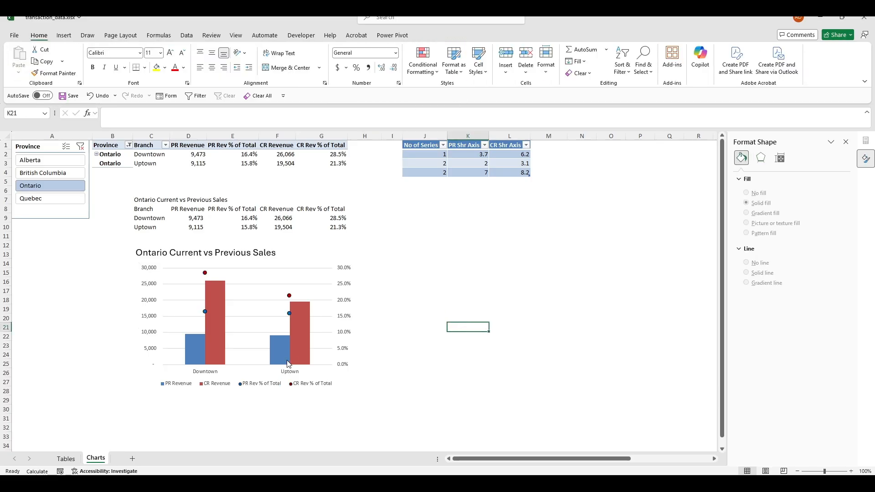
Select the PR and CR % of Total marker series to check their colours
left_click(204, 313)
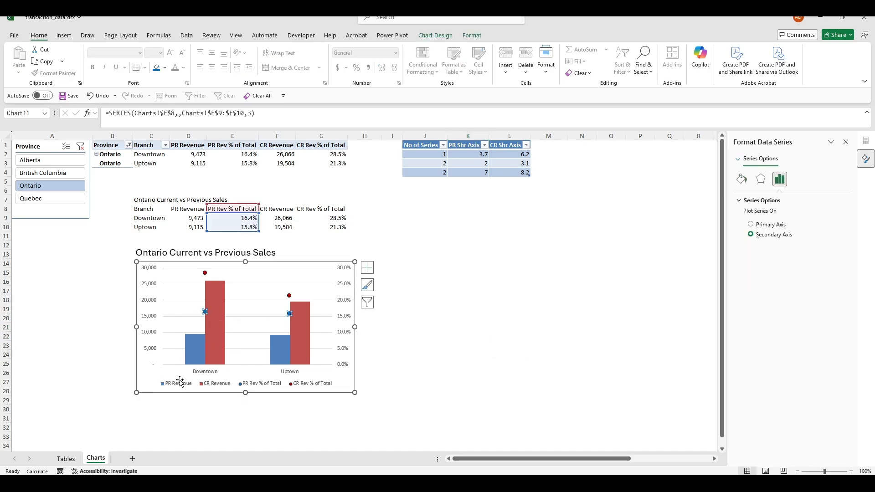
left_click(206, 273)
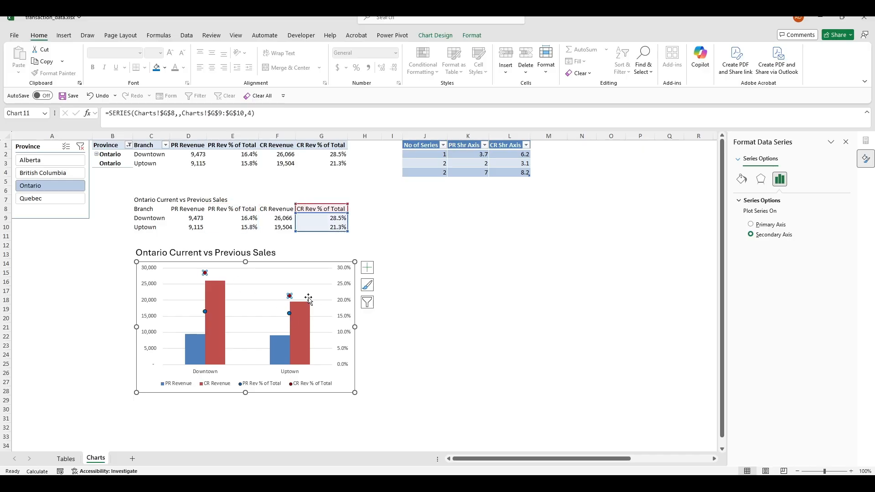
mouse_move(216, 317)
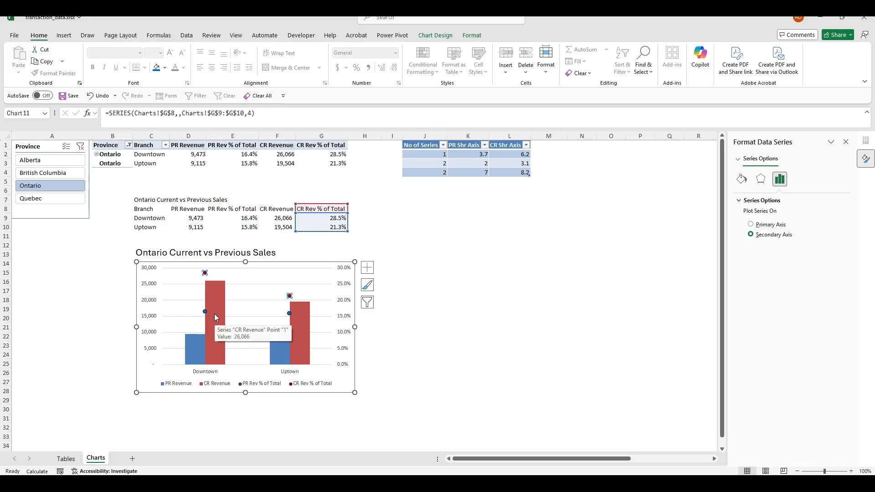
left_click(426, 318)
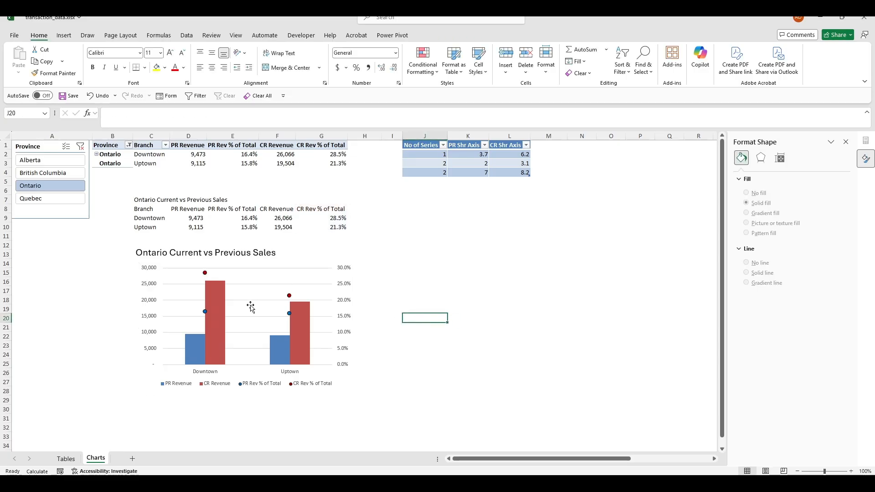
left_click(204, 312)
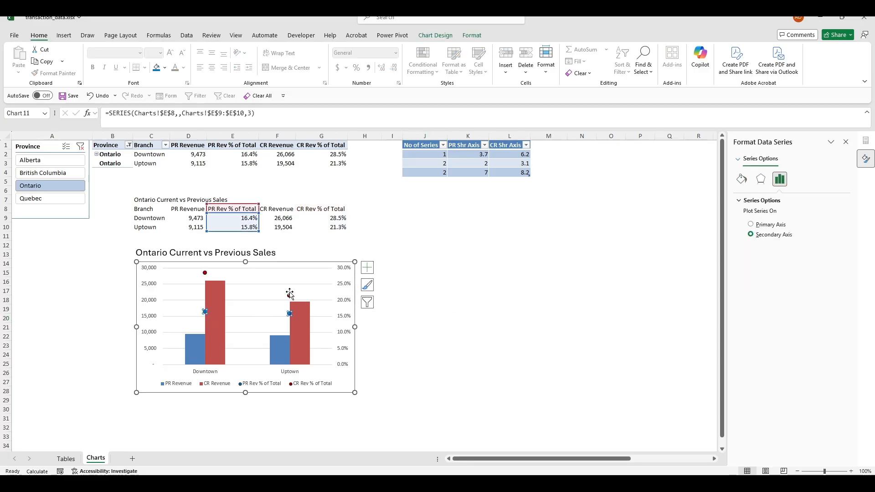
left_click(367, 302)
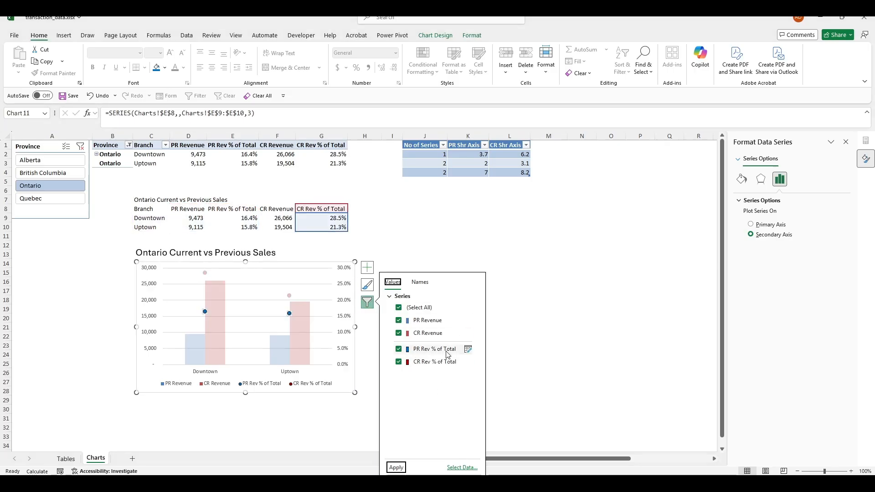
left_click(462, 467)
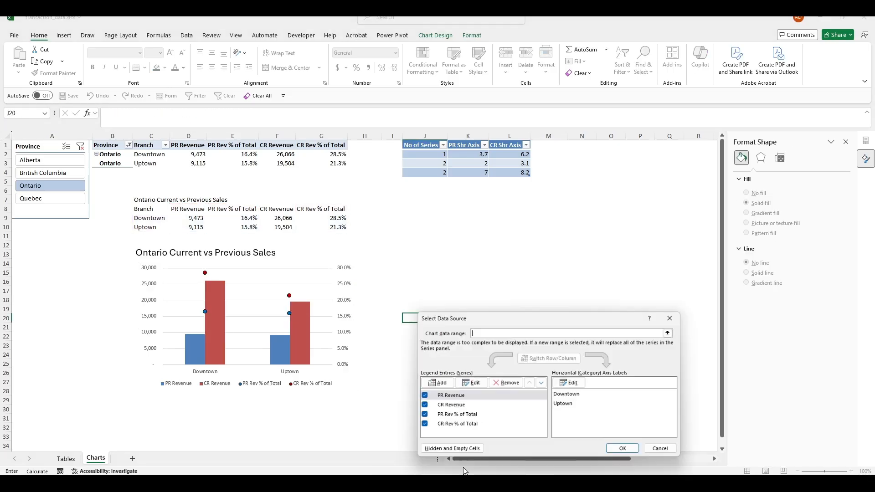
left_click(472, 419)
left_click(471, 382)
left_click(530, 388)
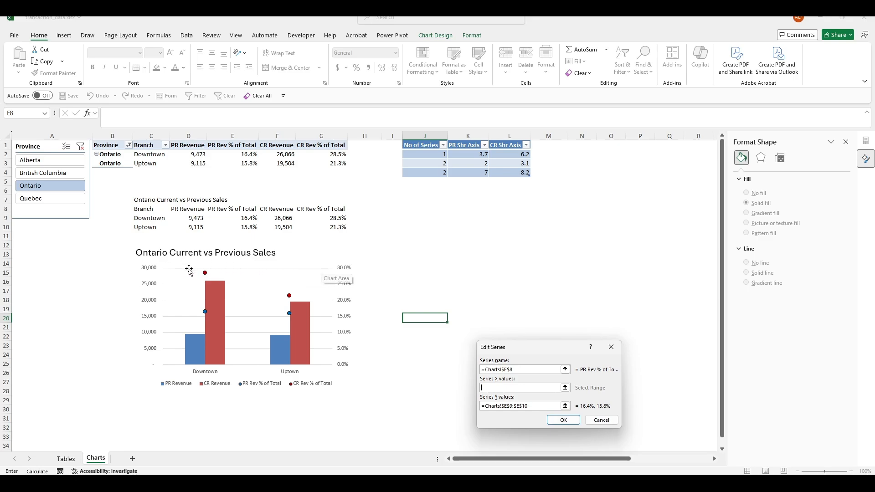
left_click(612, 349)
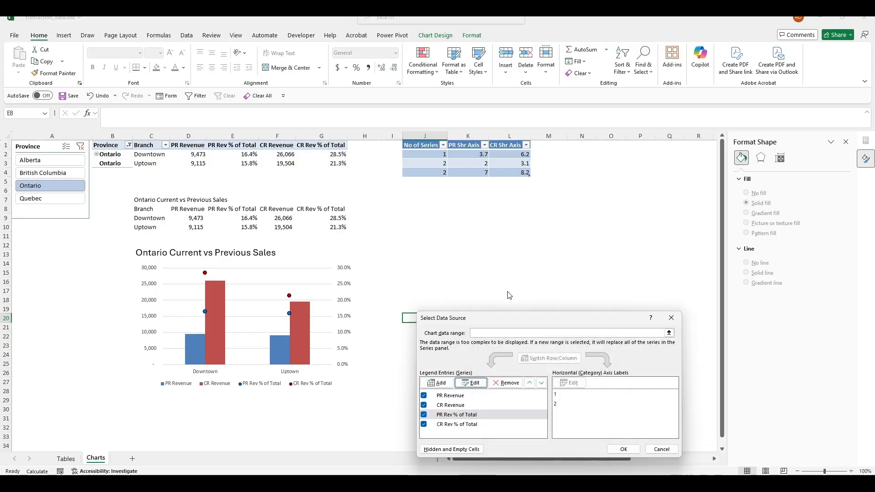
left_click(671, 317)
left_click(512, 264)
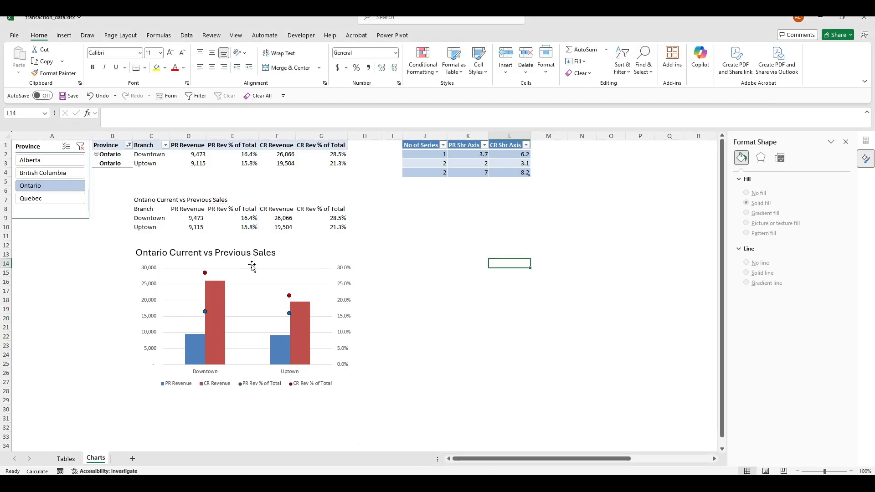
left_click(253, 266)
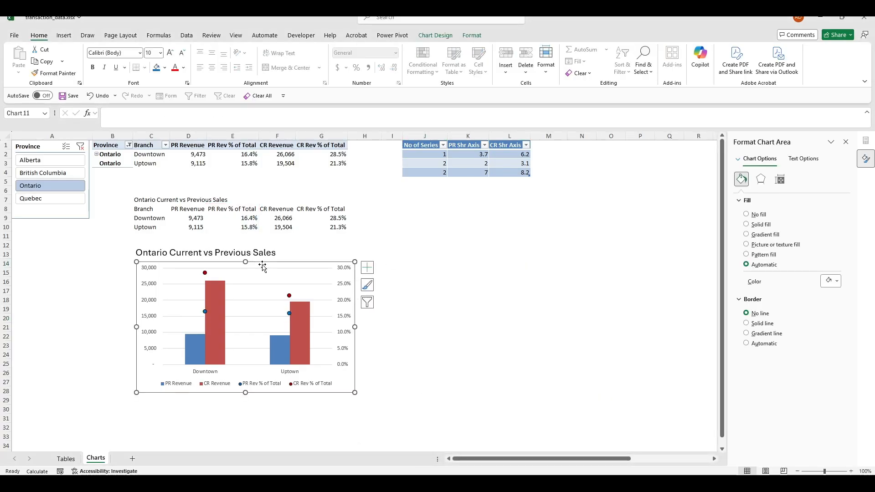
Add a Secondary Horizontal axis from the chart elements list and select it
left_click(366, 268)
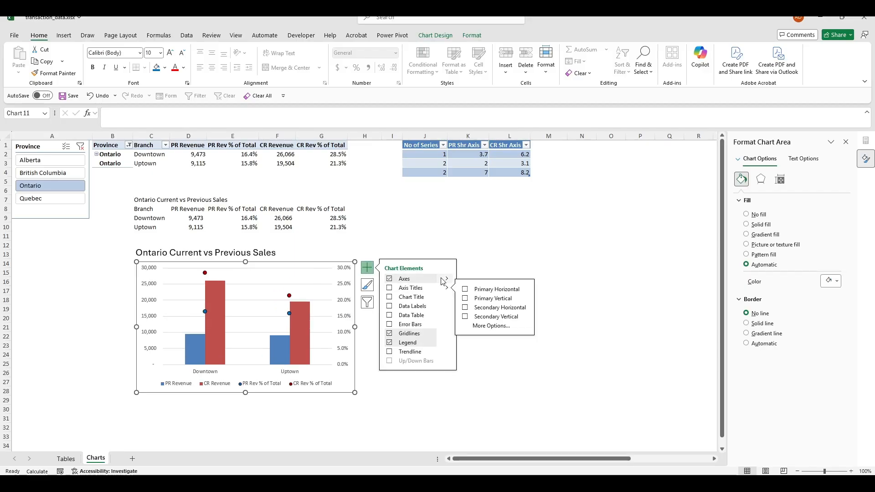
mouse_move(447, 279)
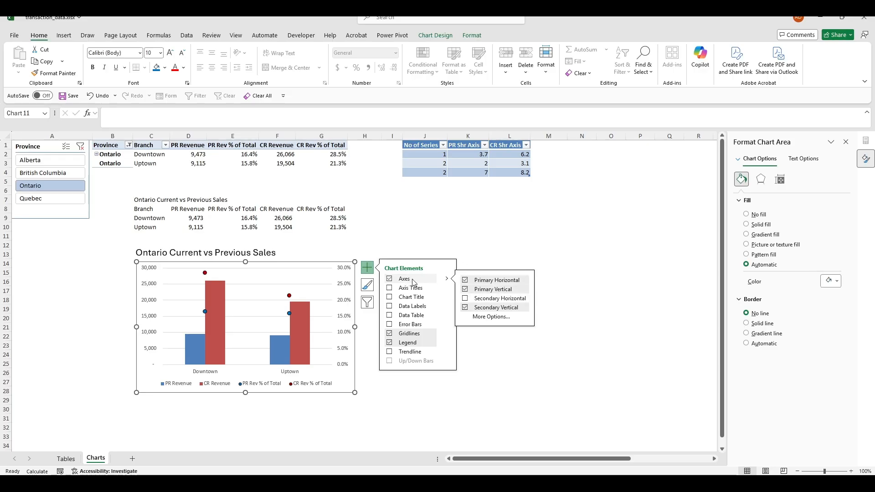
left_click(465, 299)
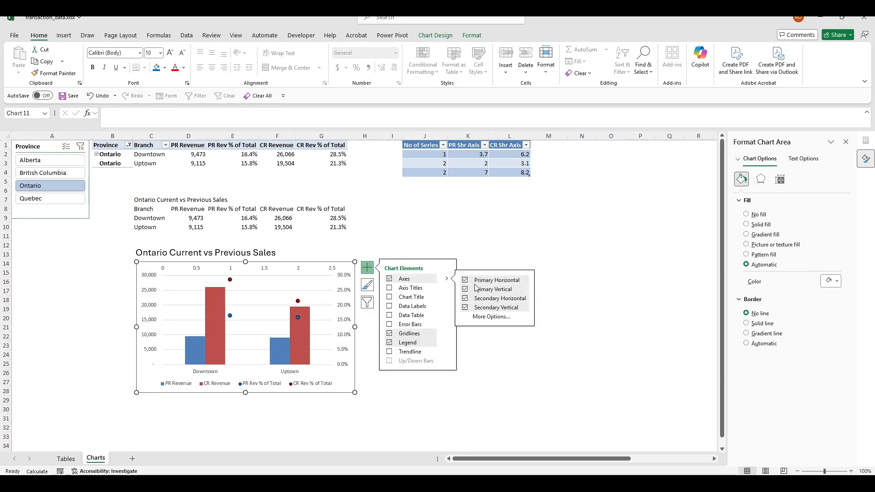
left_click(575, 301)
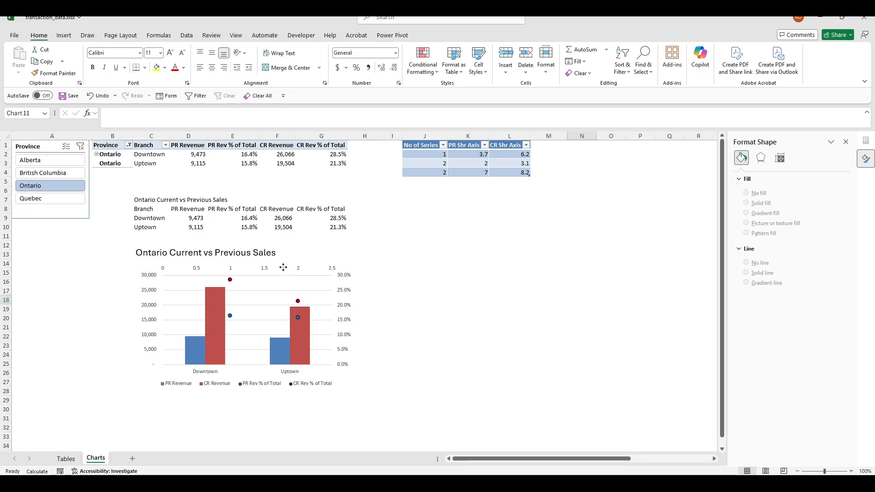
left_click(250, 269)
left_click(221, 270)
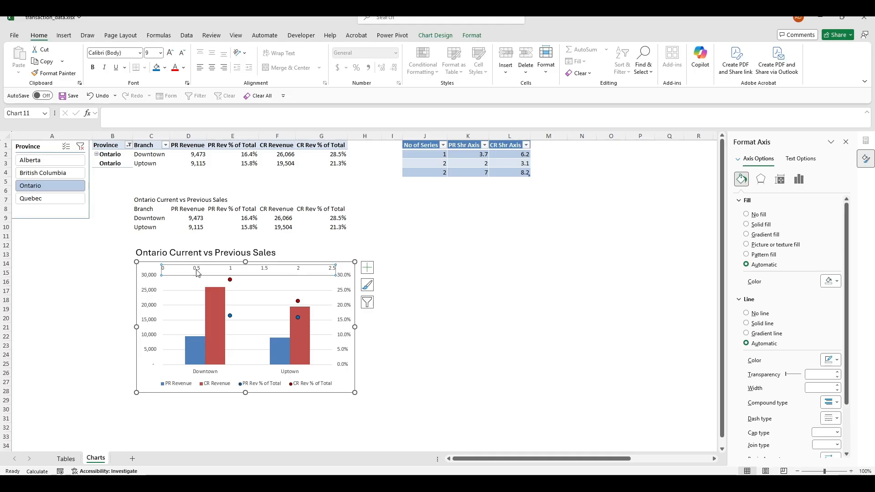
Set the top secondary axis Maximum bound to 10
left_click(798, 179)
left_click(750, 204)
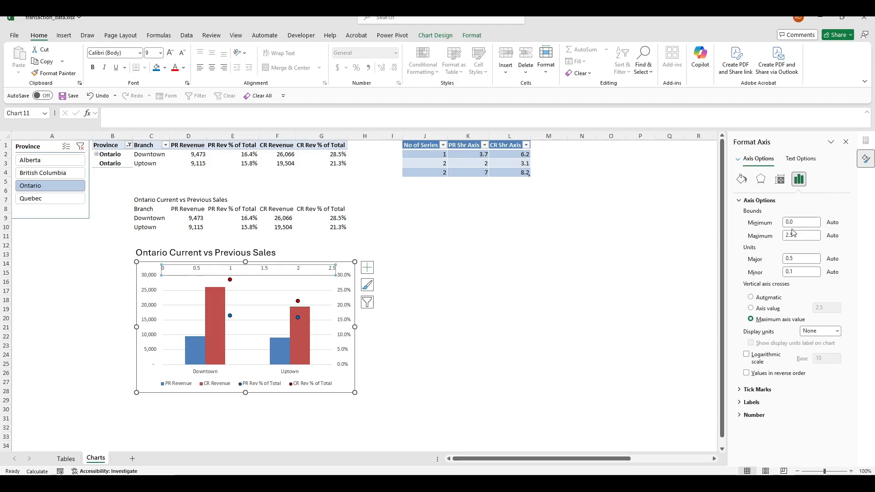
left_click(802, 235)
type("1")
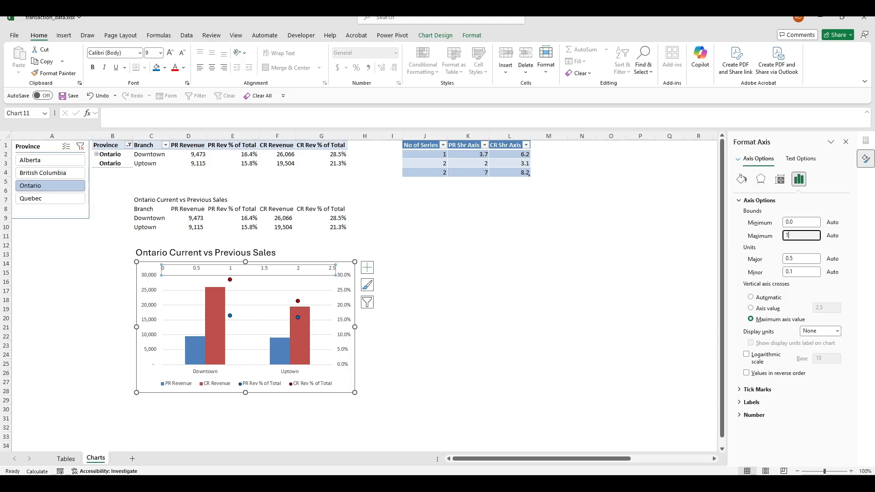
type("0")
key("Return")
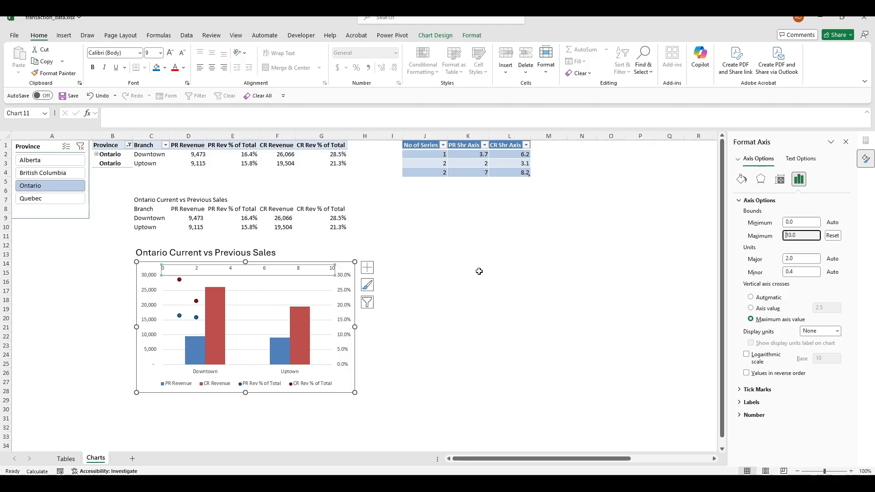
Set the top secondary axis Minimum bound to 0.5
left_click(480, 344)
left_click(277, 273)
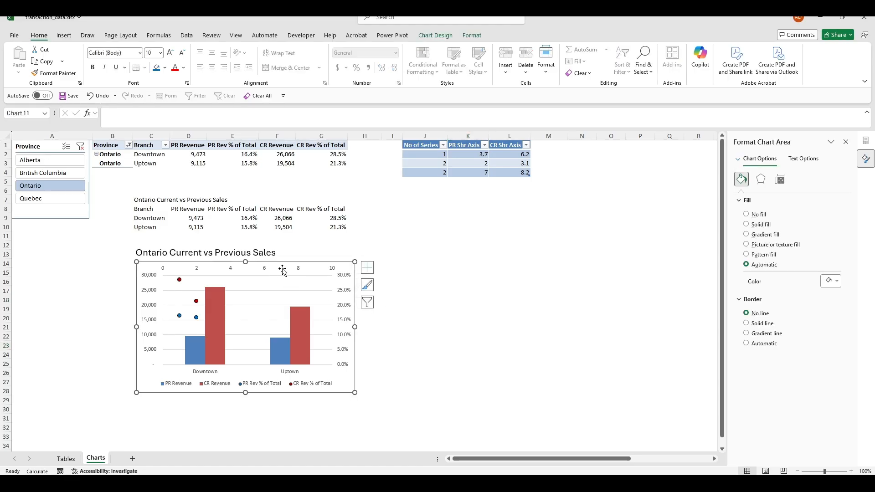
left_click(263, 273)
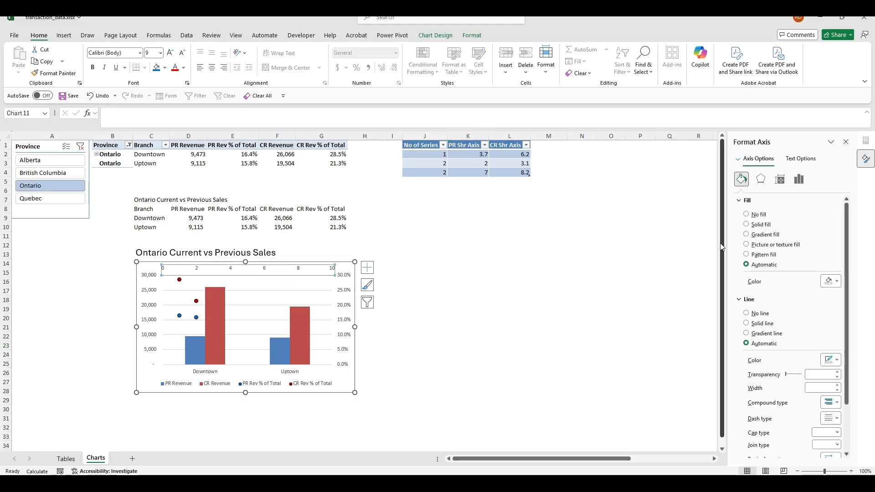
left_click(799, 179)
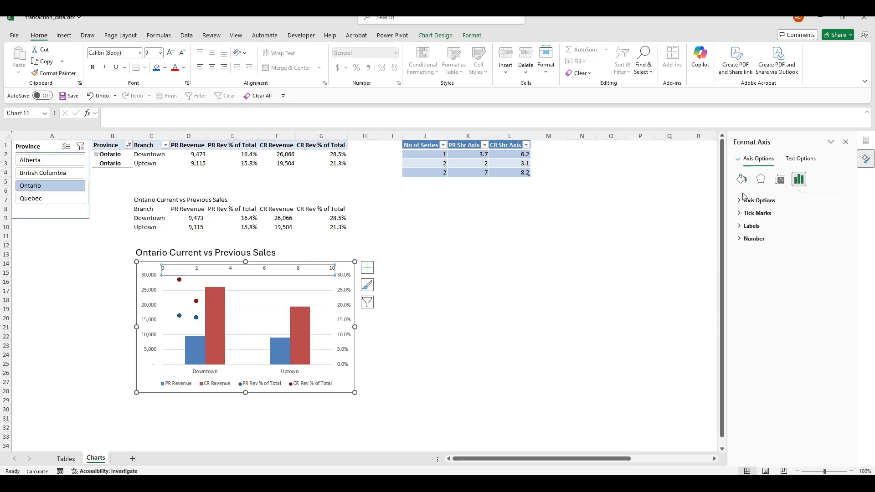
left_click(759, 200)
left_click(801, 223)
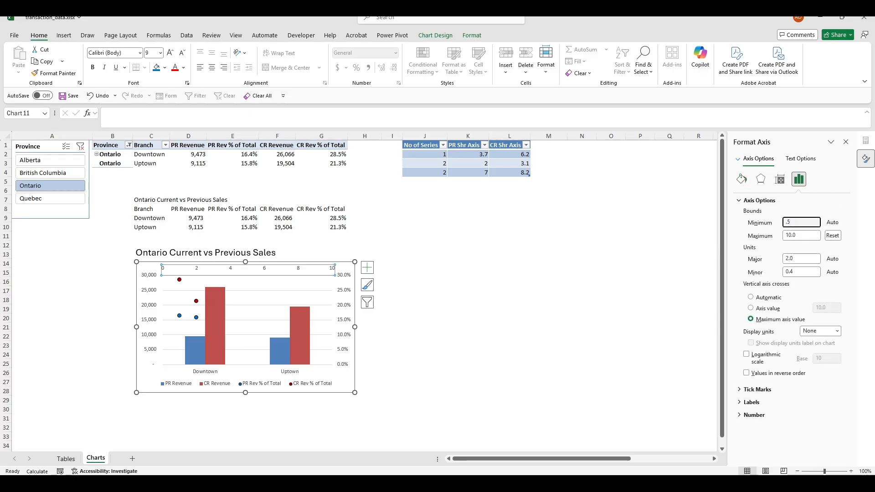
type(".5")
key("Return")
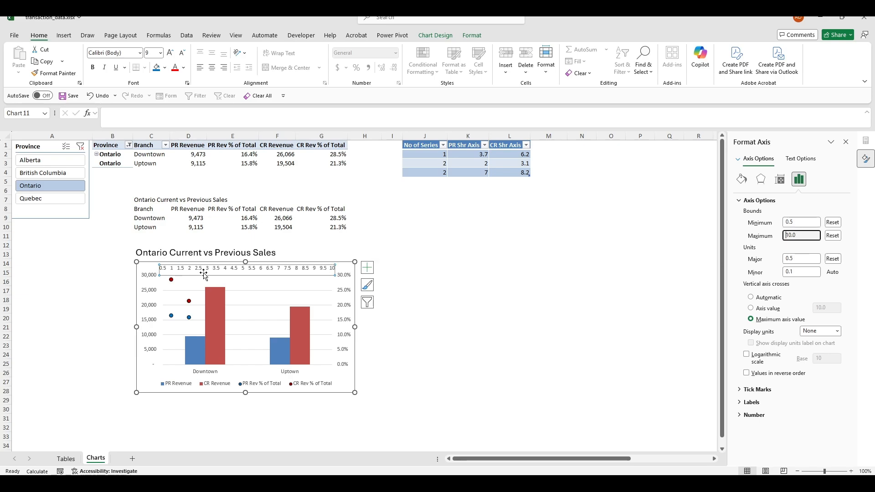
left_click(422, 307)
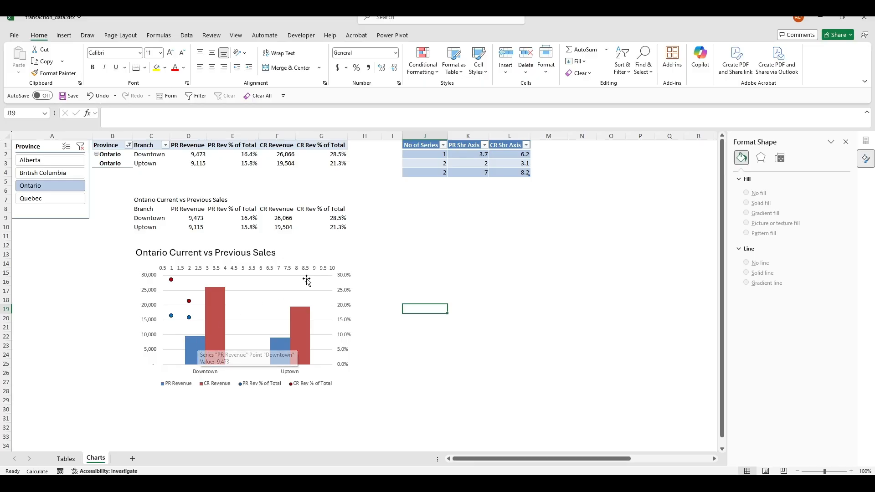
Enter the headers 'PR % Axis' in H8 and 'CR % Axis' in I8
left_click(363, 221)
key("Right")
key("Down")
key("Right")
key("Down")
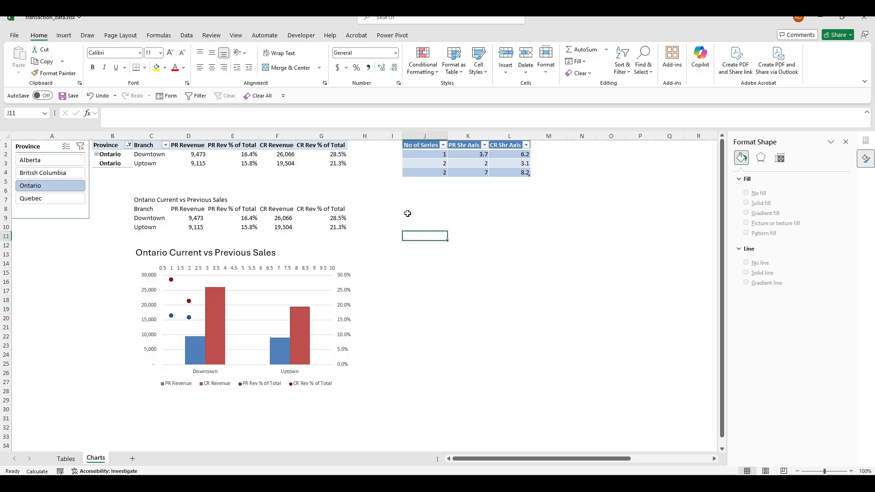
left_click(364, 209)
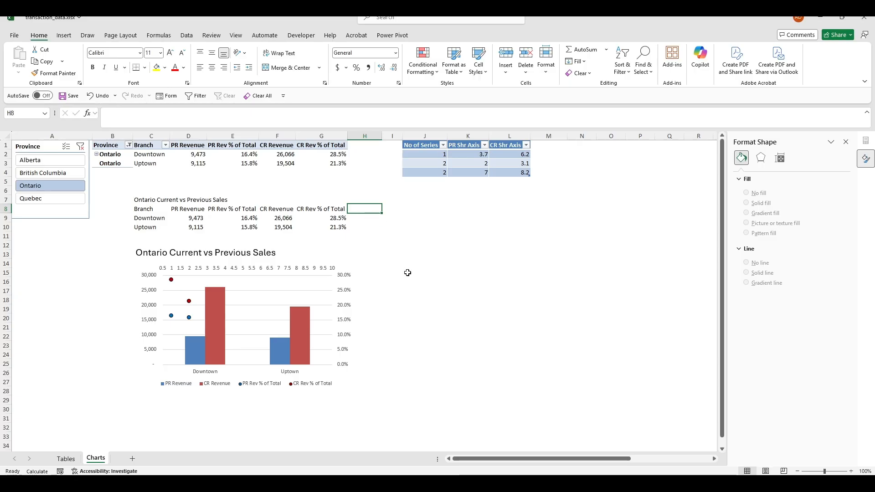
type("PR % Axis")
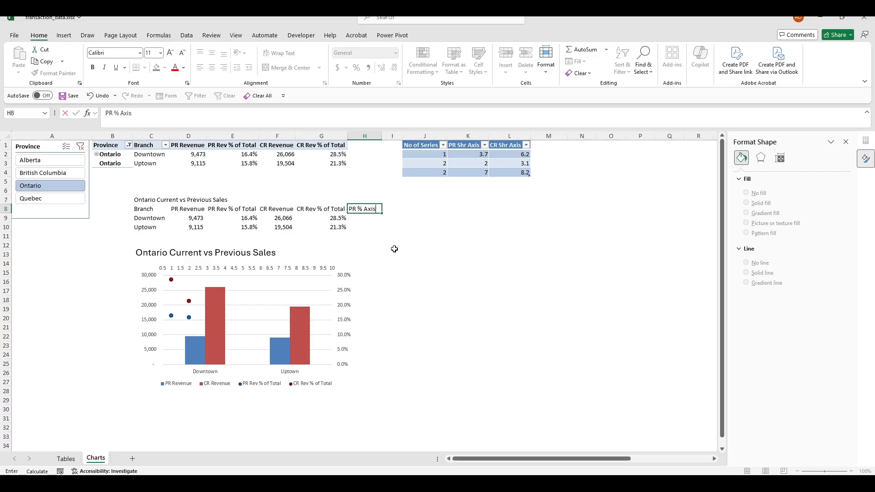
key("Return")
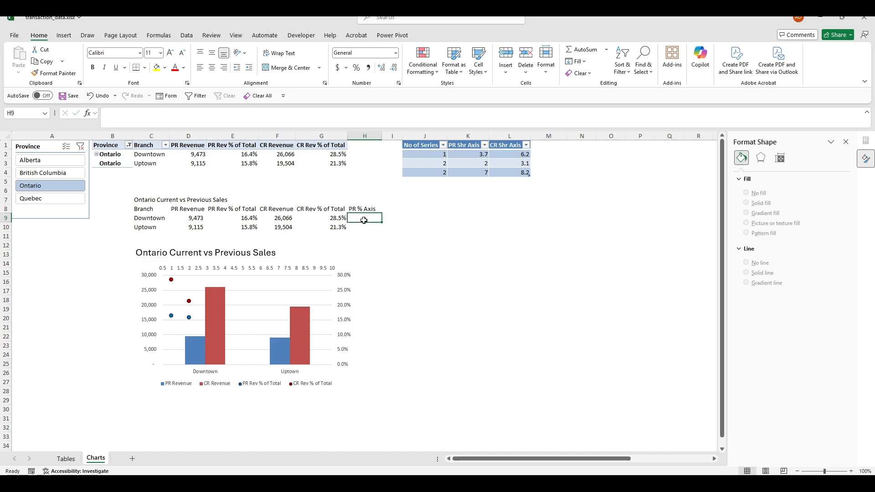
left_click(397, 211)
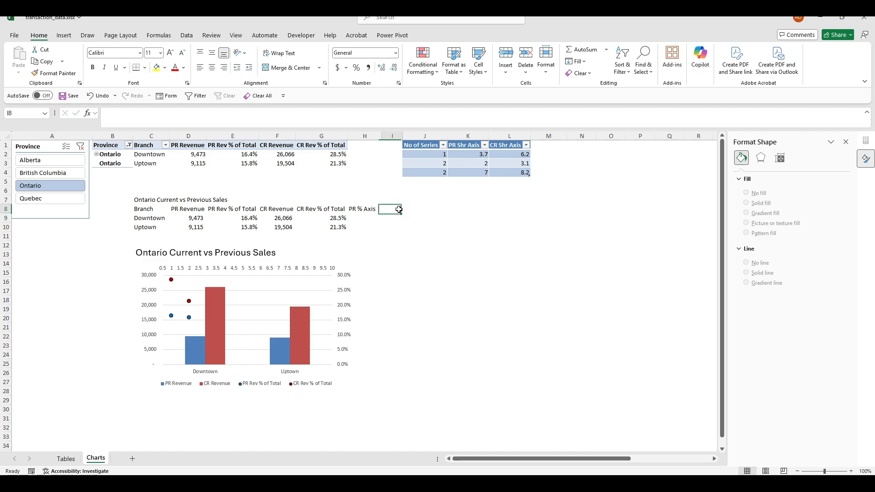
type("CR")
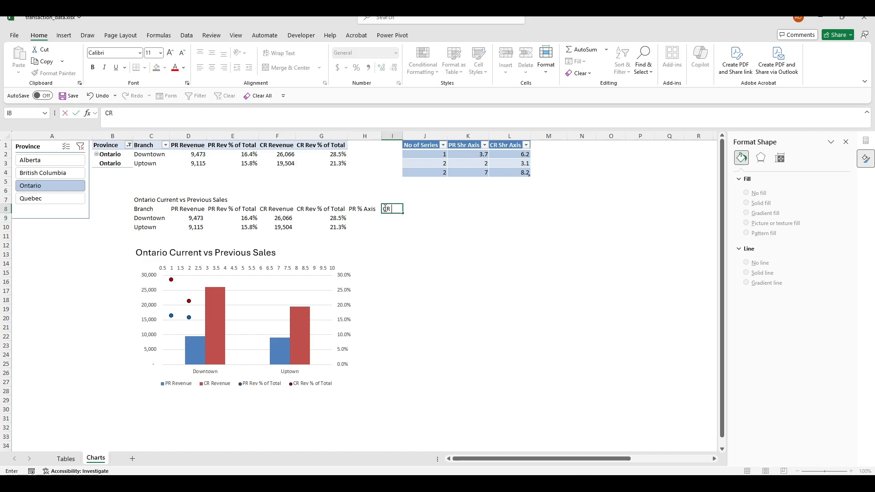
type(" %")
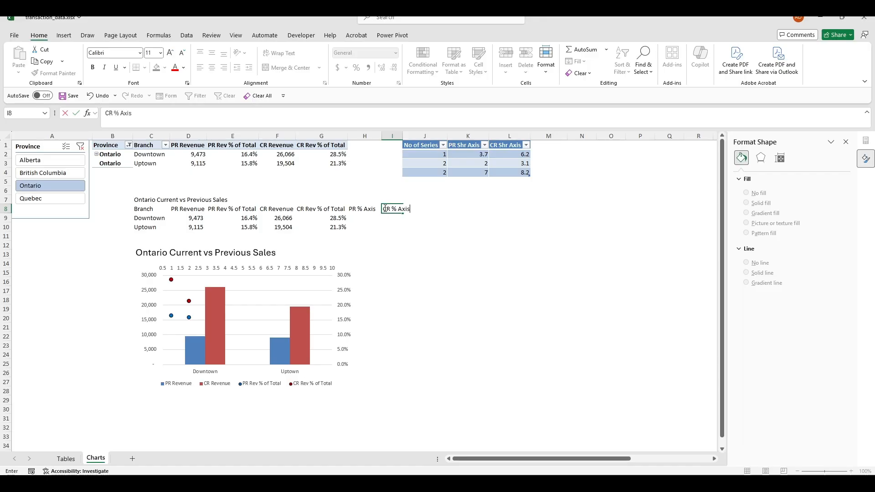
type(" Axis")
key("Tab")
Inspect the spilled formula behind column G, ending back on cell H9
left_click(394, 244)
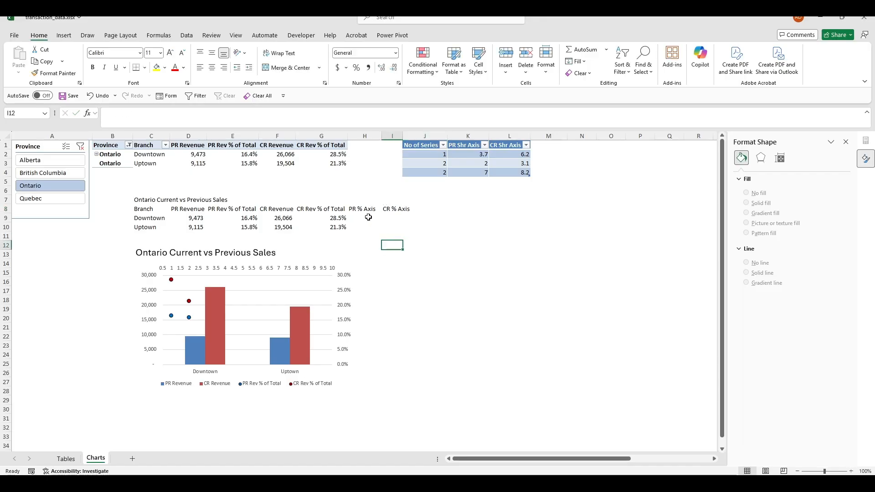
left_click(363, 216)
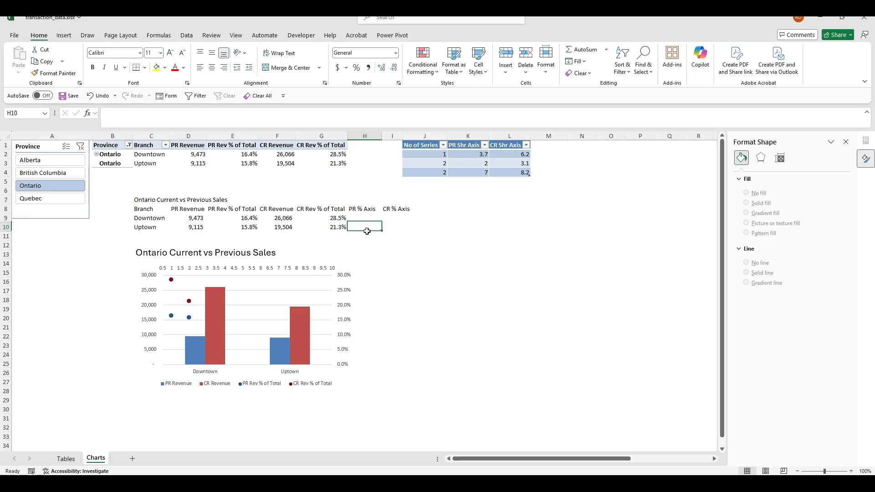
left_click(391, 246)
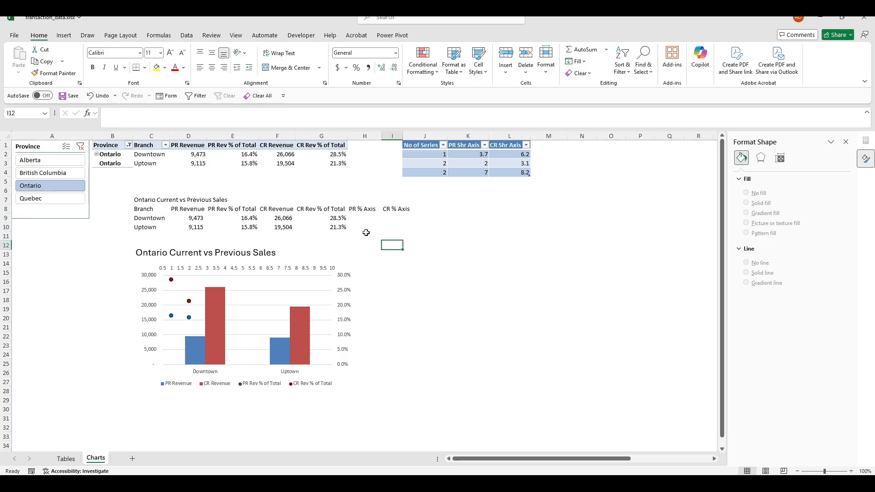
left_click(315, 221)
left_click(371, 220)
left_click(364, 227)
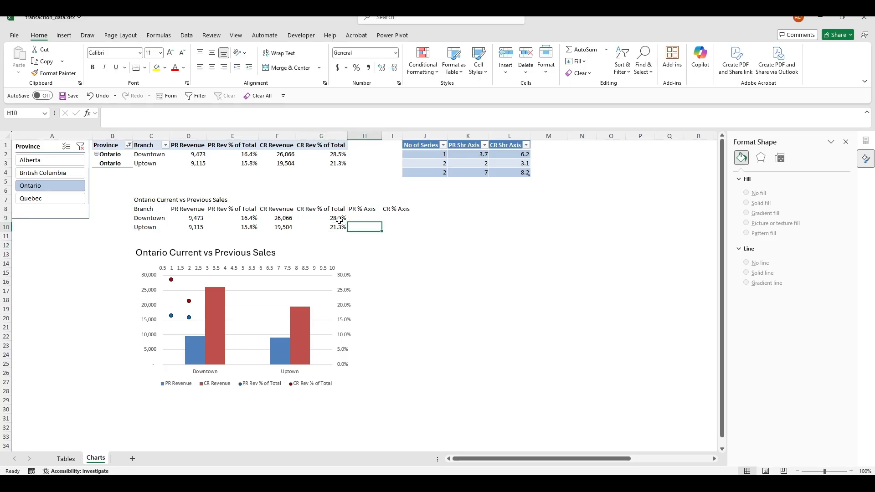
left_click(336, 220)
left_click(361, 227)
left_click(326, 218)
left_click(359, 219)
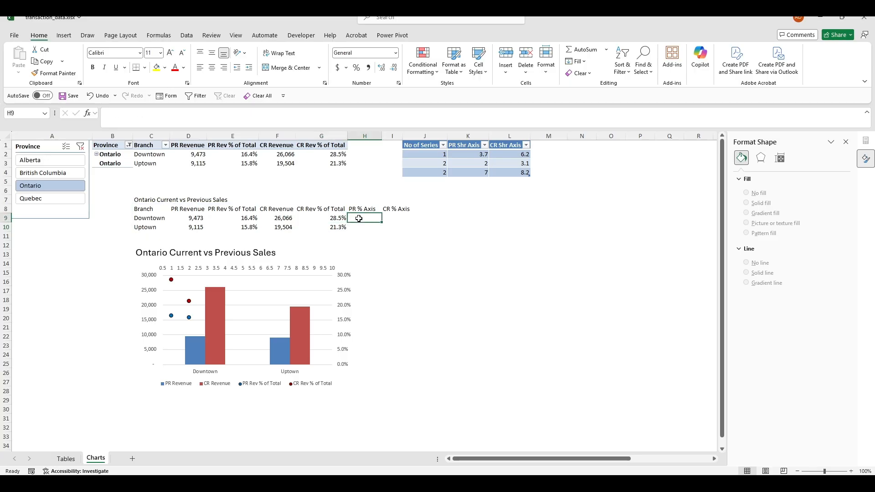
In Select Data, set the PR Rev % of Total series X values to H9
left_click(194, 348)
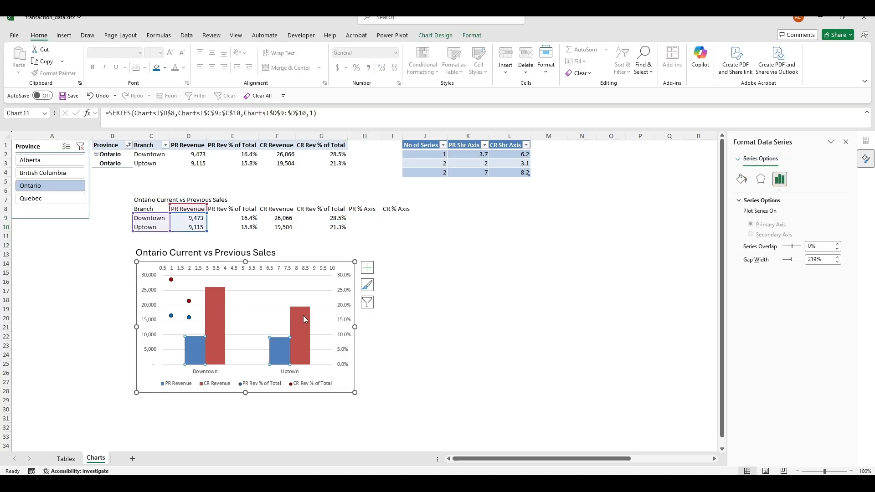
left_click(368, 303)
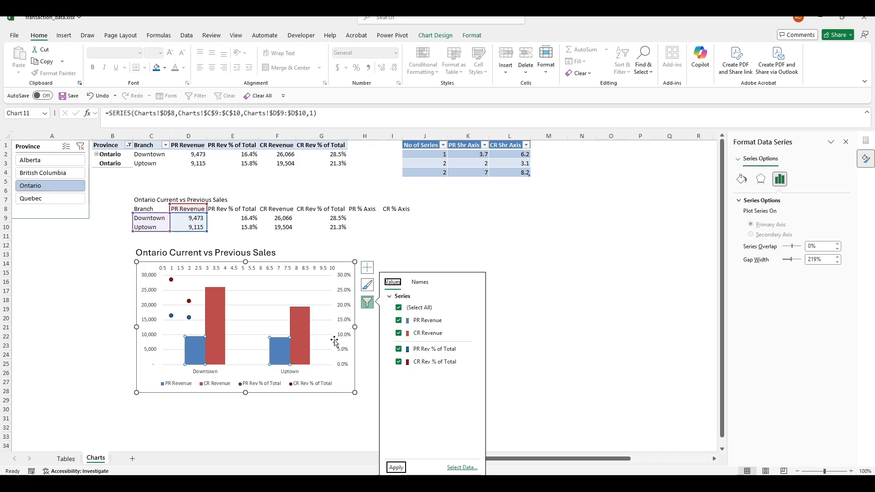
left_click(462, 467)
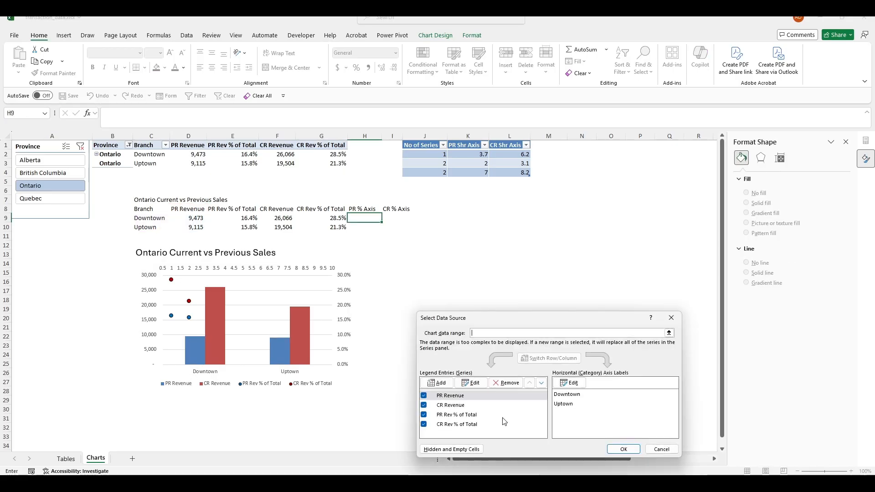
left_click(470, 383)
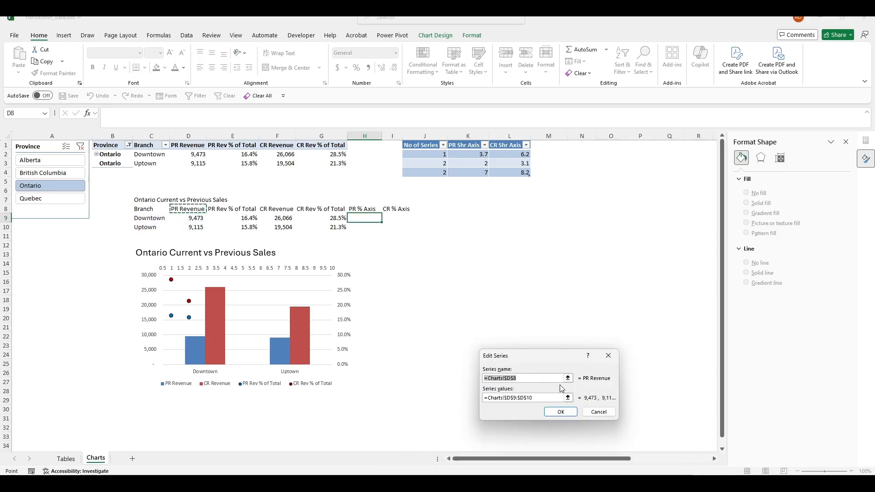
left_click(563, 408)
left_click(458, 415)
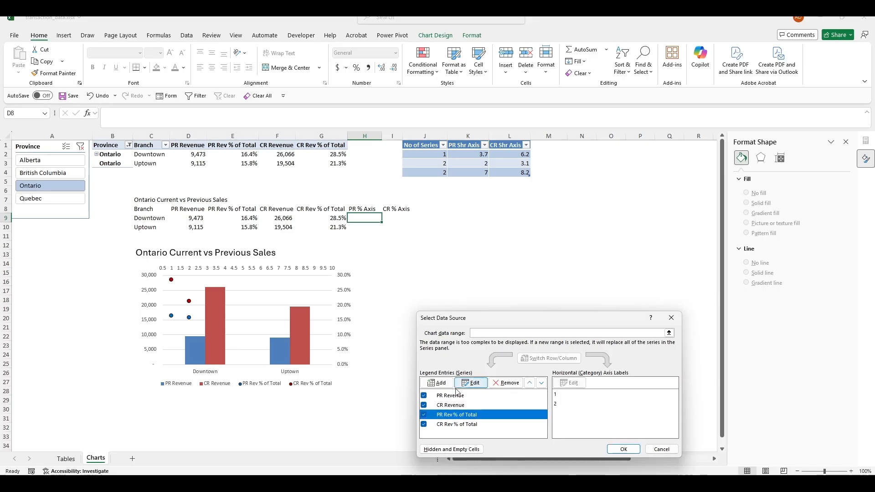
left_click(472, 382)
left_click(515, 387)
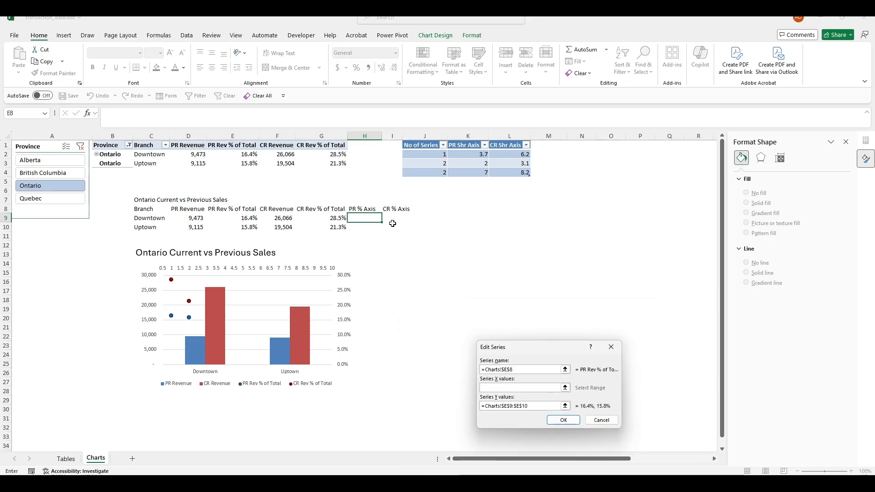
left_click(359, 220)
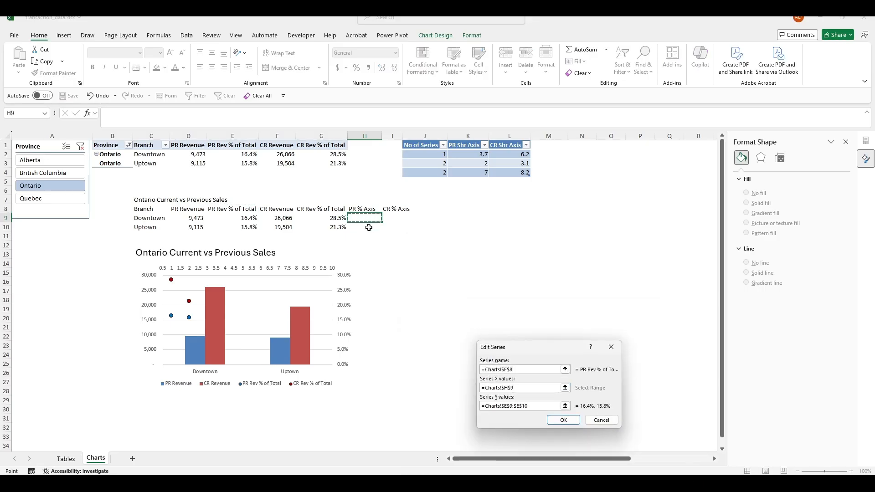
left_click(568, 423)
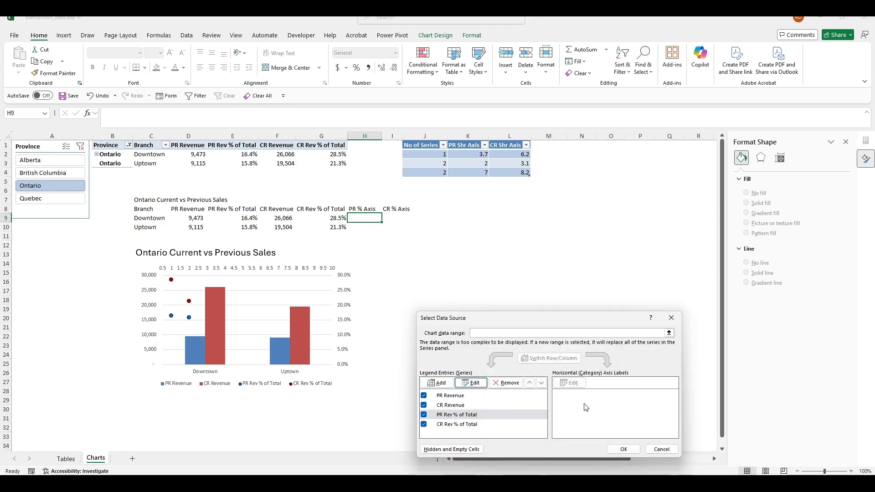
Set the CR Rev % of Total series X values to I9 and apply
left_click(455, 424)
left_click(471, 383)
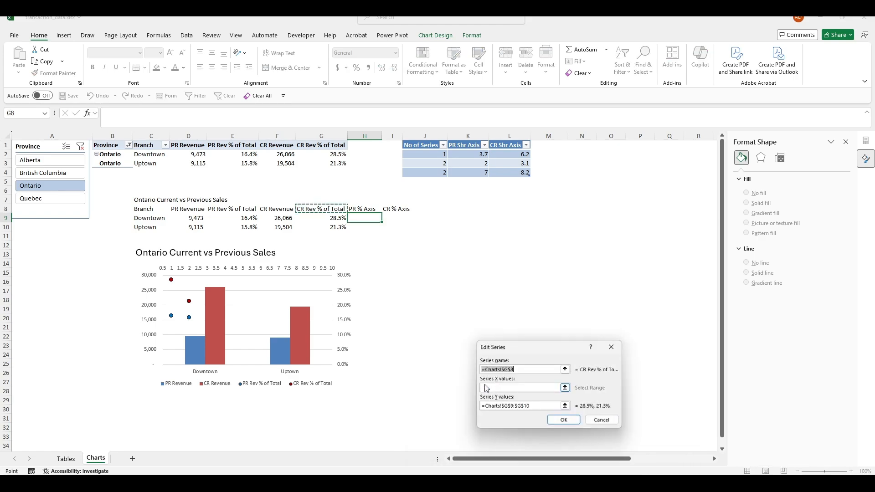
left_click(521, 388)
left_click(520, 389)
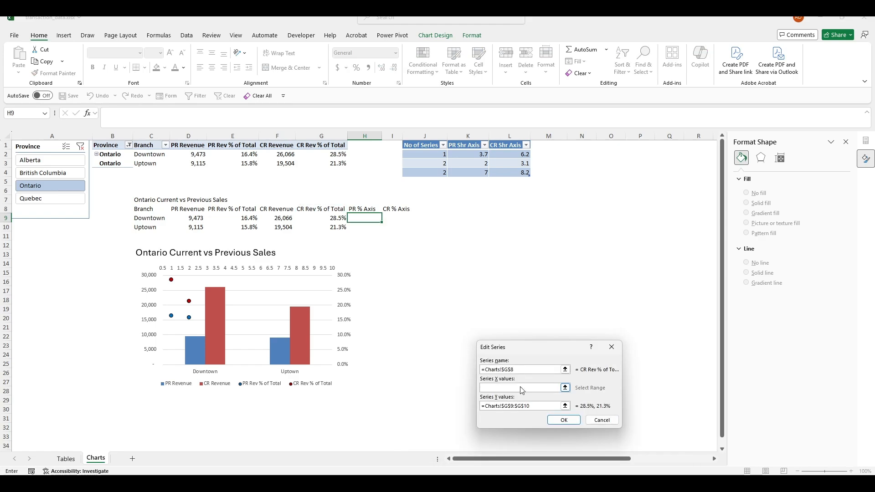
left_click(399, 220)
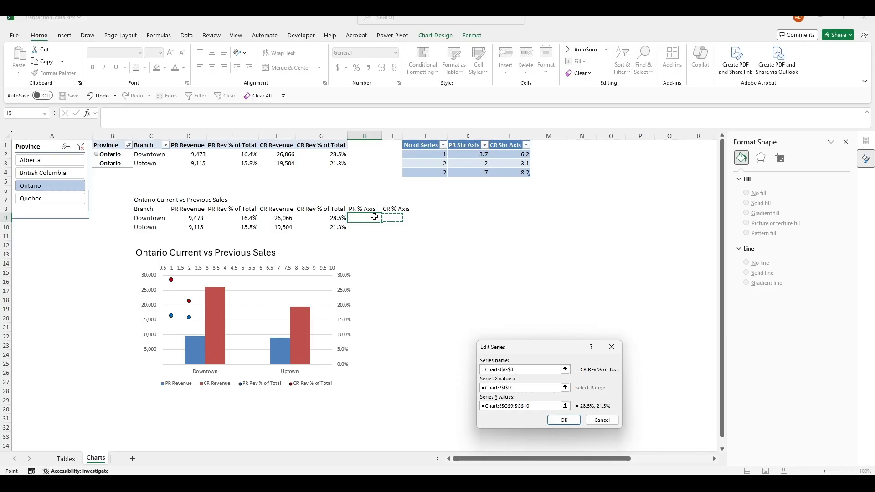
left_click(560, 420)
left_click(623, 450)
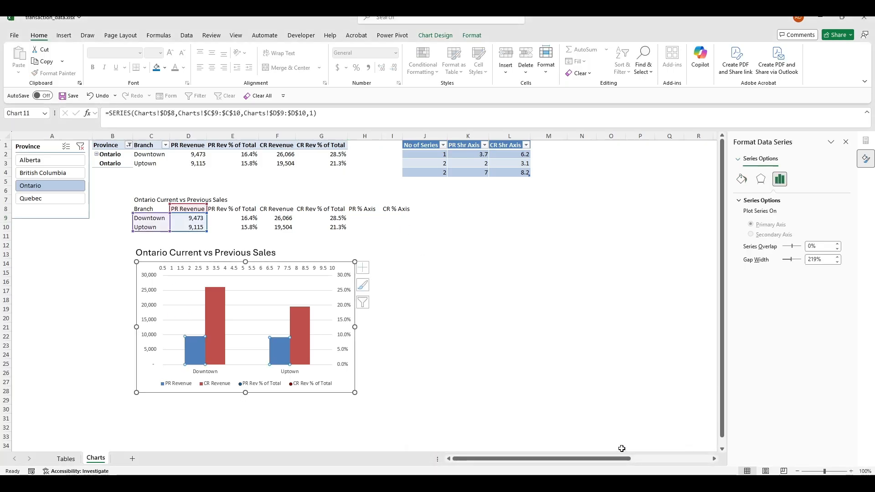
Enter Downtown's marker positions: 2.5 in H9 and 3.5 in I9
left_click(482, 344)
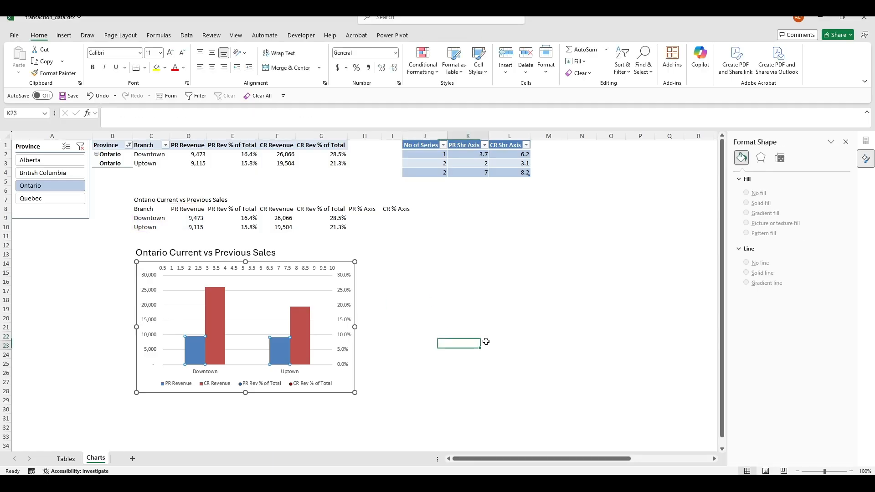
left_click(366, 220)
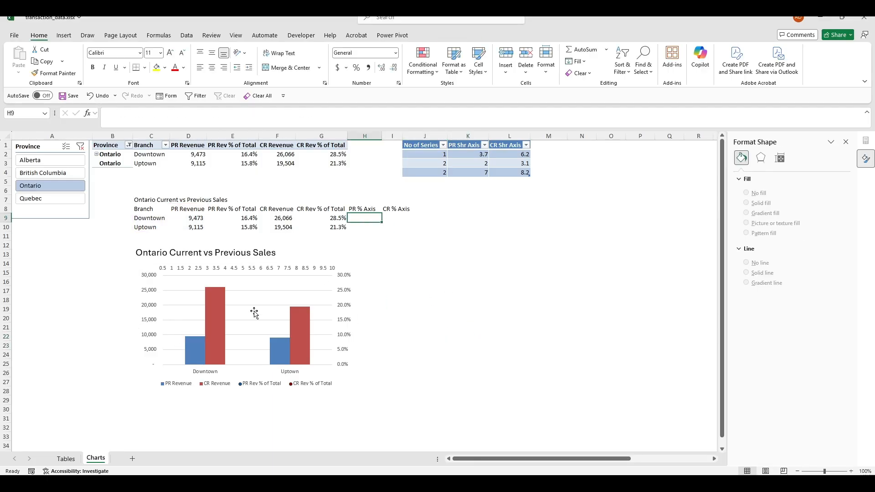
left_click(384, 235)
left_click(364, 222)
type("2.5")
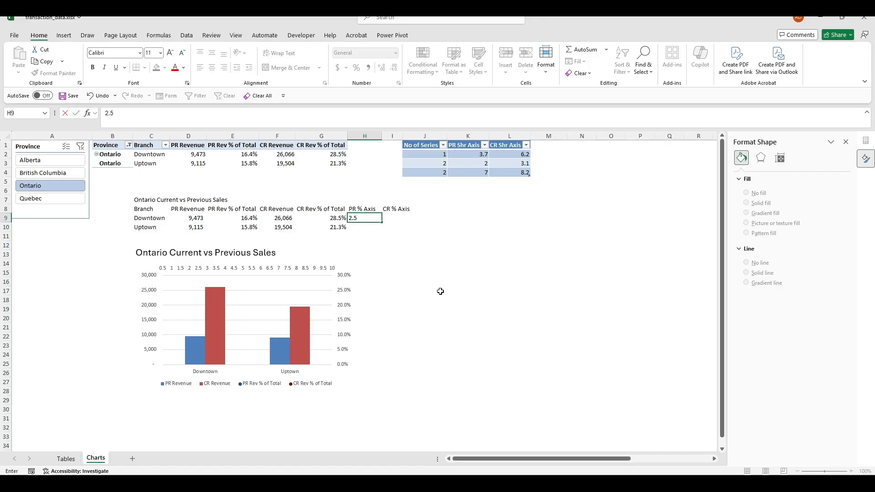
key("Tab")
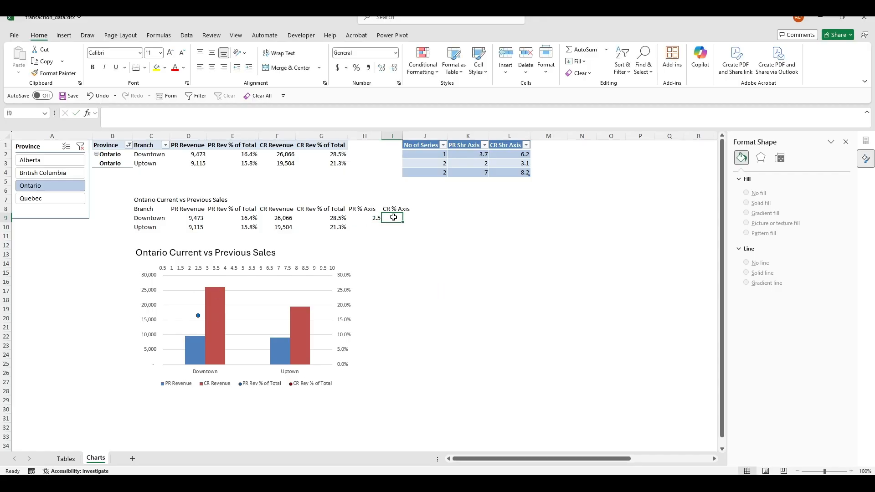
type("3.5")
key("Tab")
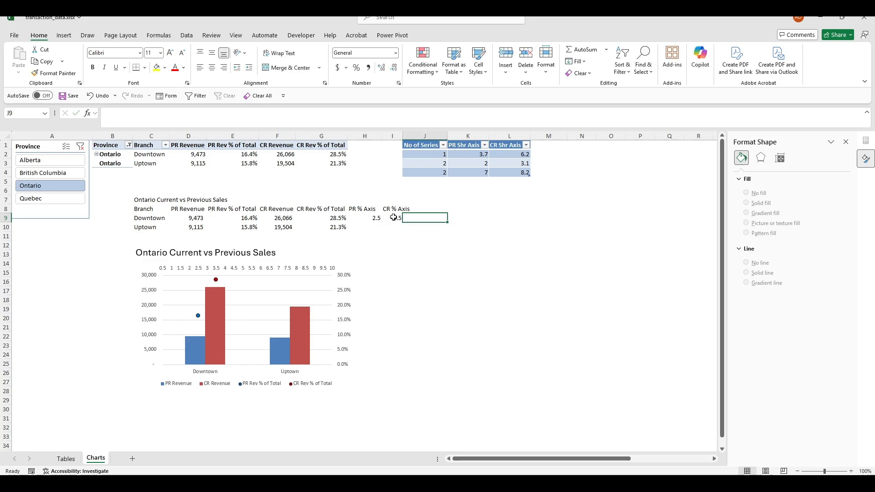
Enter 7 in H10 as Uptown's PR position and recheck H9
left_click(414, 263)
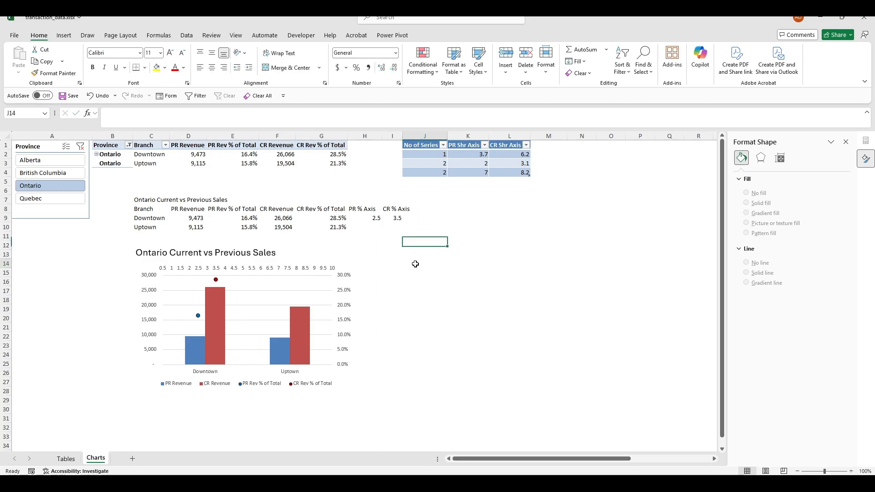
left_click(376, 229)
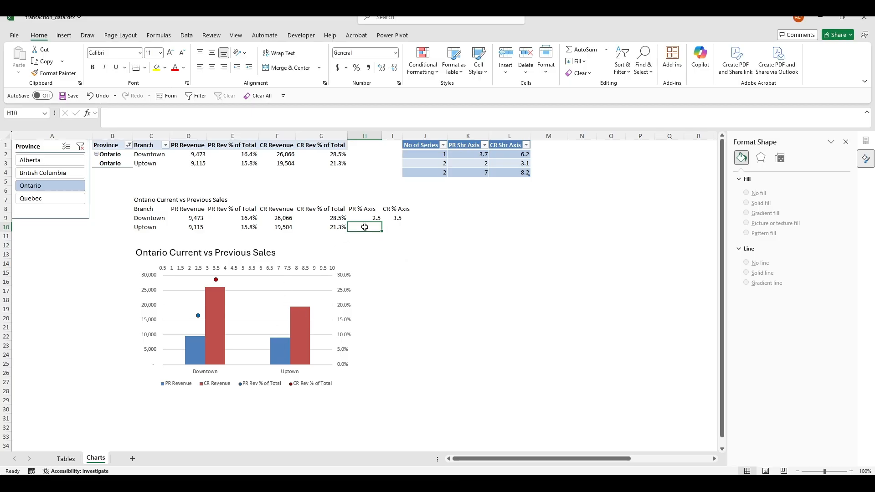
type("7")
key("Tab")
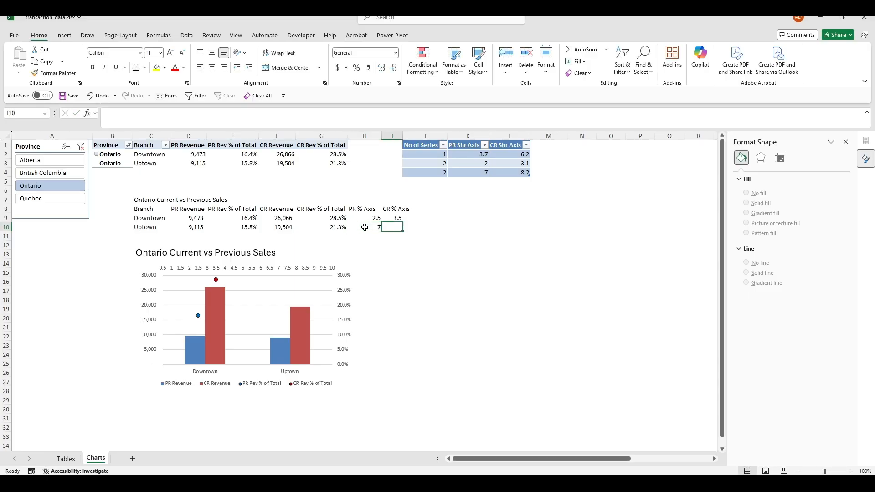
left_click(405, 254)
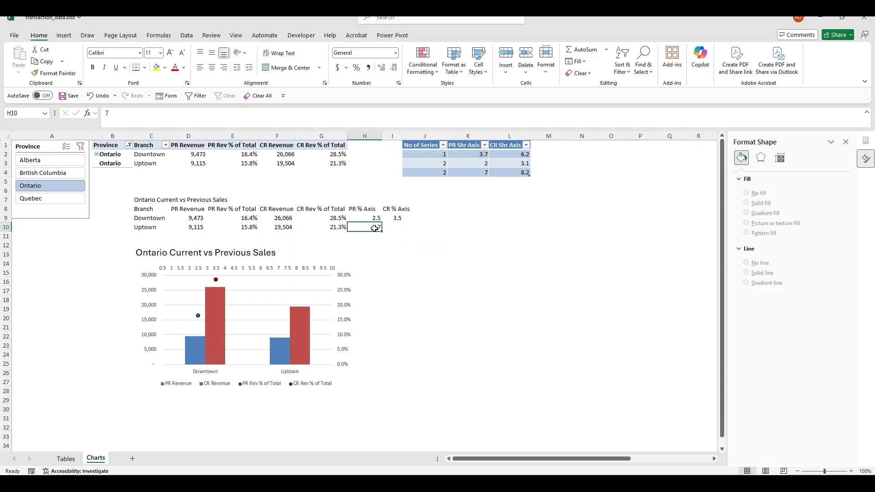
left_click(369, 218)
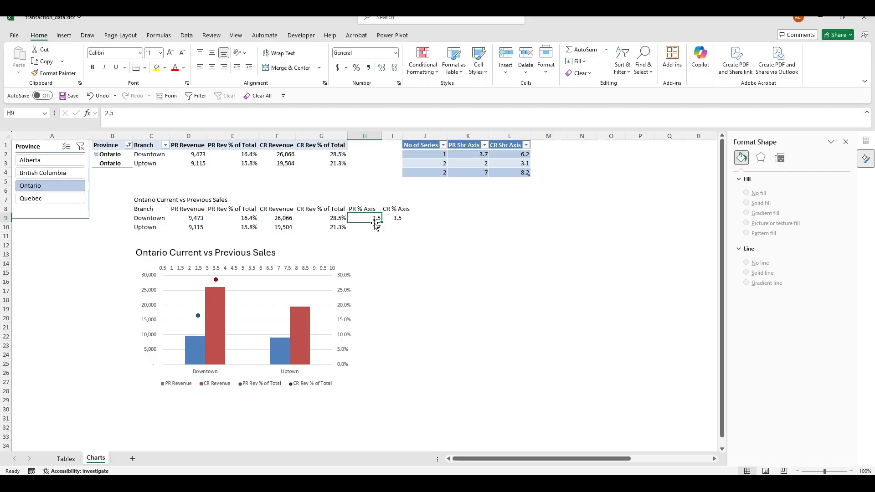
left_click(375, 228)
Point the PR Rev % of Total series' X values at H9:H10 via Select Data
left_click(264, 294)
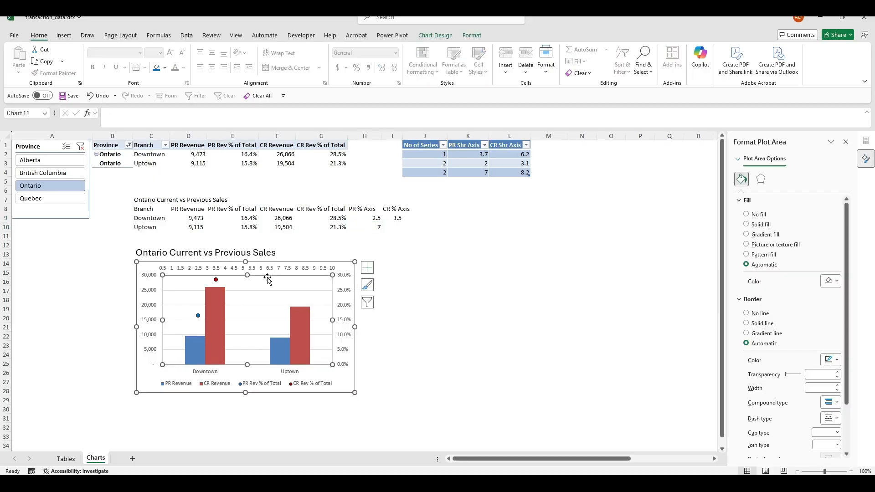
left_click(367, 302)
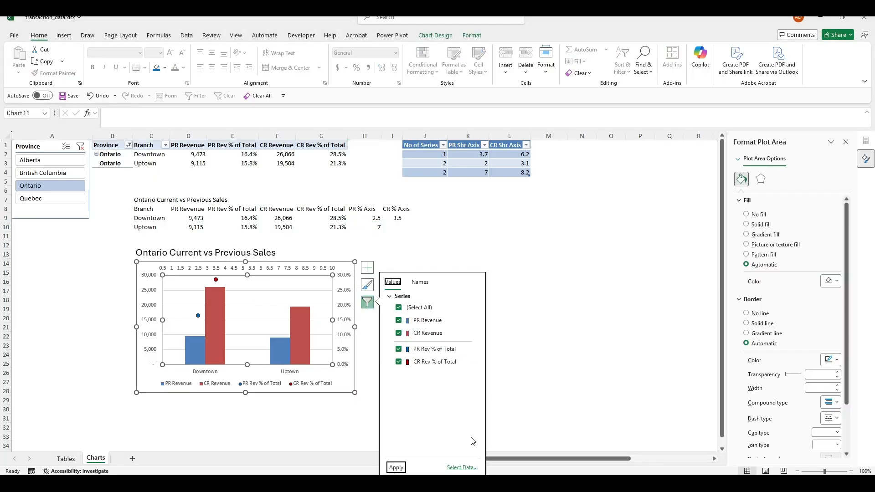
left_click(462, 468)
left_click(458, 414)
left_click(471, 382)
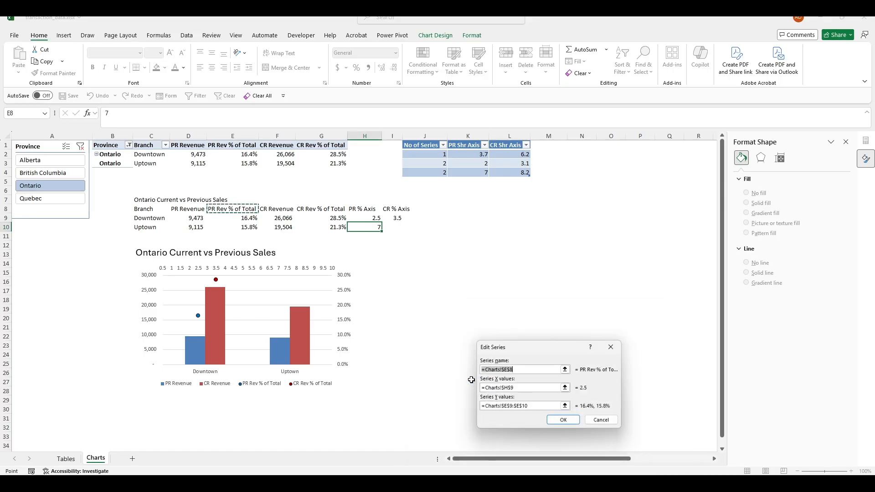
left_click(520, 388)
left_click(371, 219)
left_click_drag(371, 219, 372, 227)
key("Return")
left_click(563, 420)
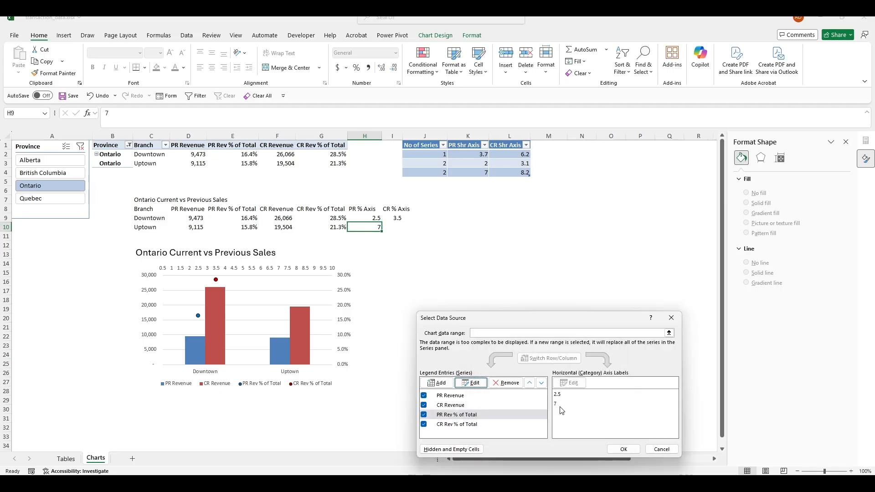
Set the CR Rev % of Total series' X values to I9:I10 and apply the changes
left_click(467, 424)
left_click(470, 383)
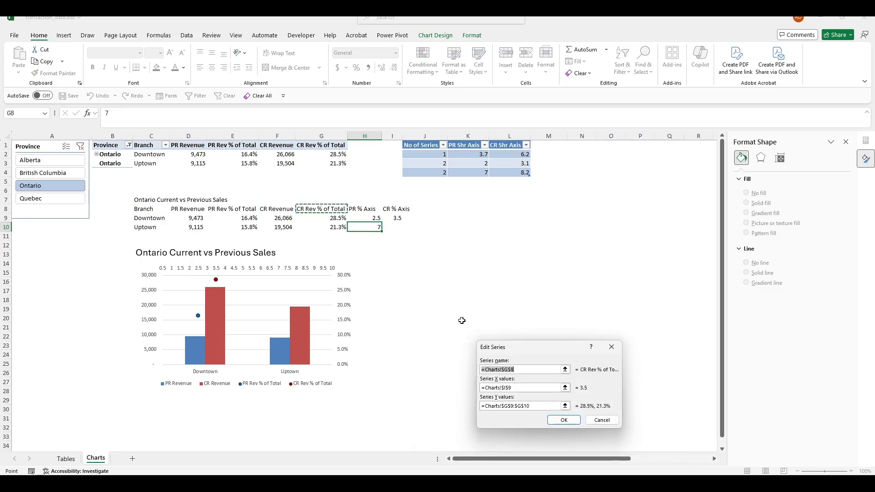
left_click(520, 387)
key("BackSpace")
key("BackSpace")
key("BackSpace")
key("BackSpace")
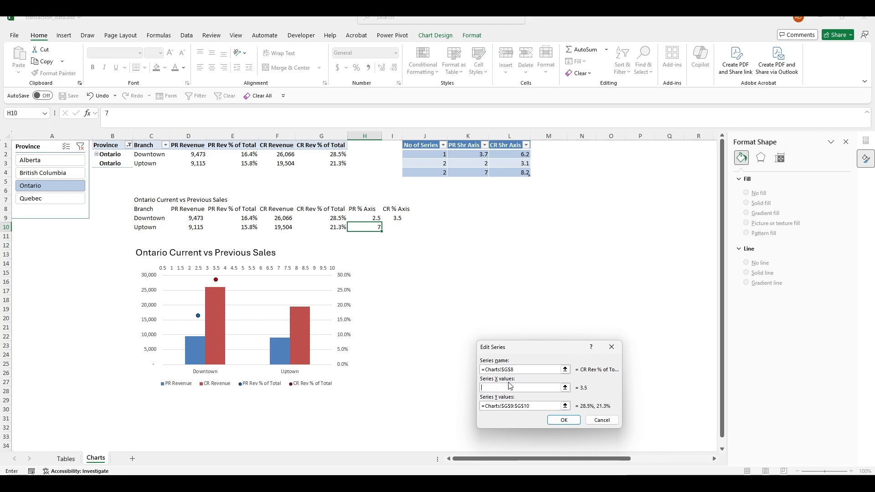
left_click_drag(396, 220, 397, 228)
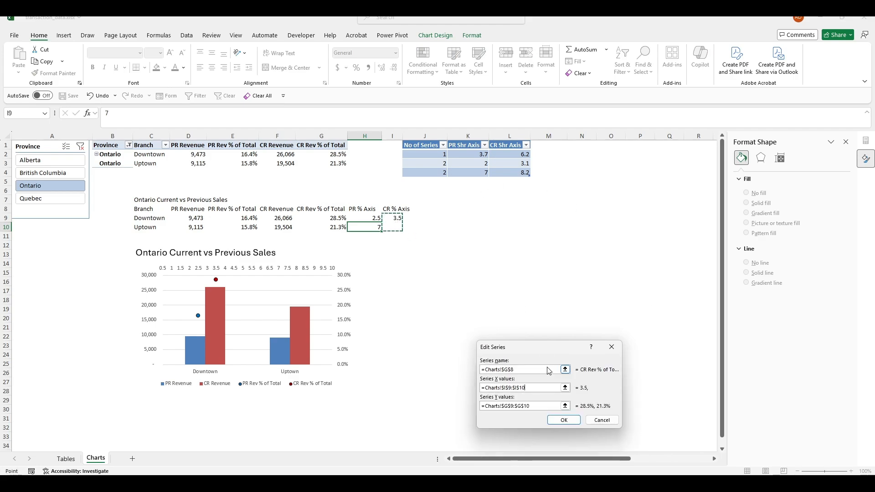
left_click(557, 419)
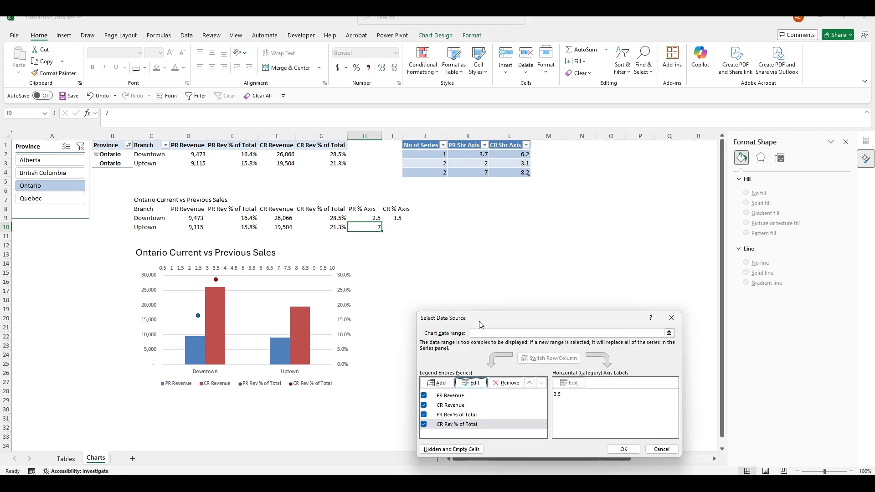
left_click(618, 448)
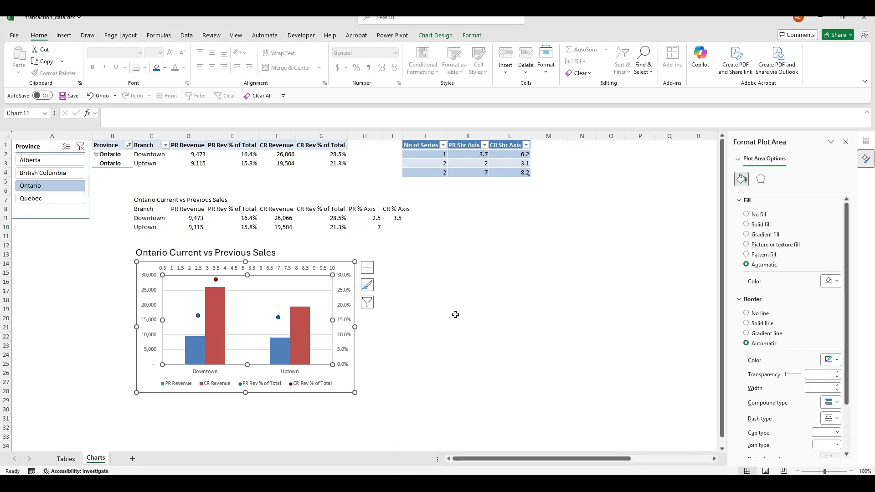
left_click(458, 317)
Enter Uptown's axis positions: 7.2 in H10 and 8.2 in I10
left_click(376, 227)
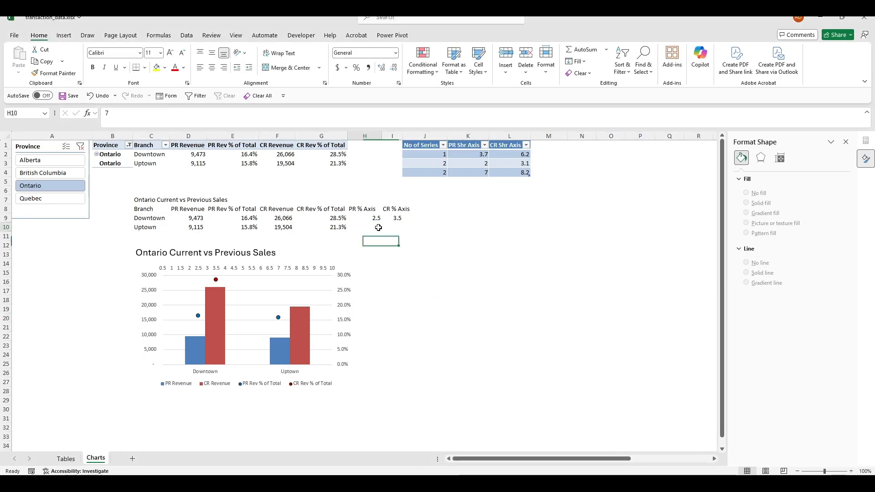
type("7.")
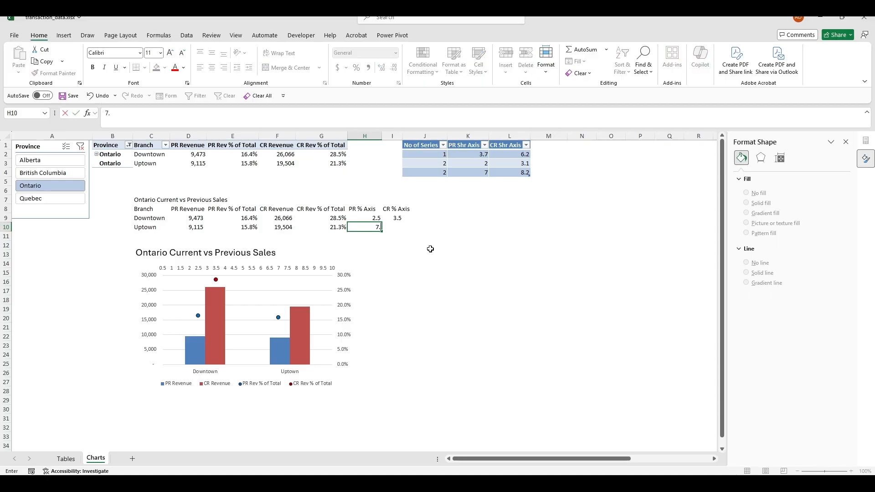
type("2")
key("Tab")
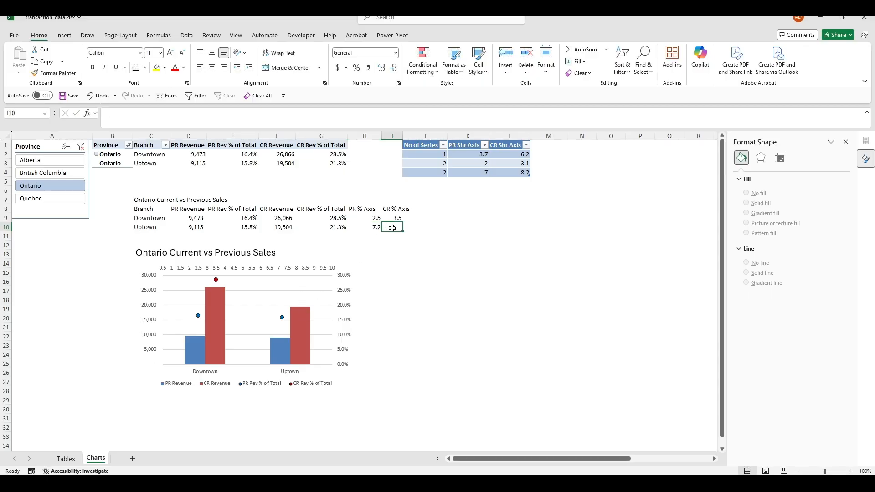
type("8.2")
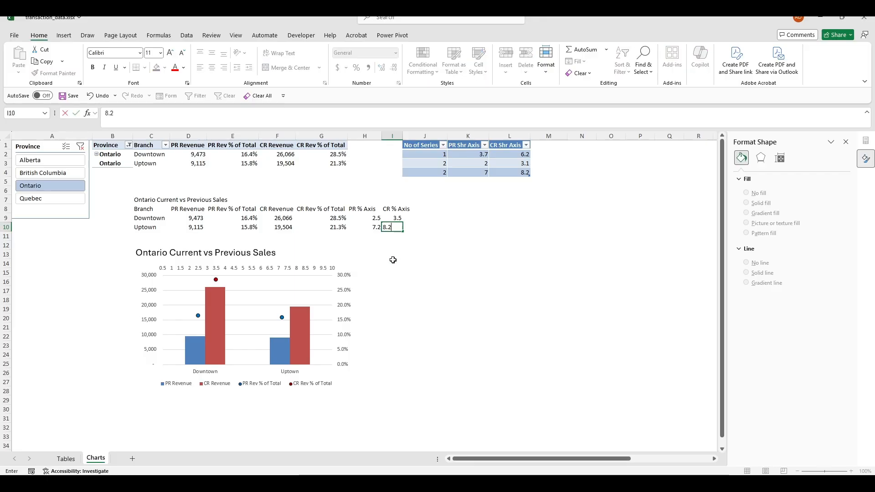
key("Tab")
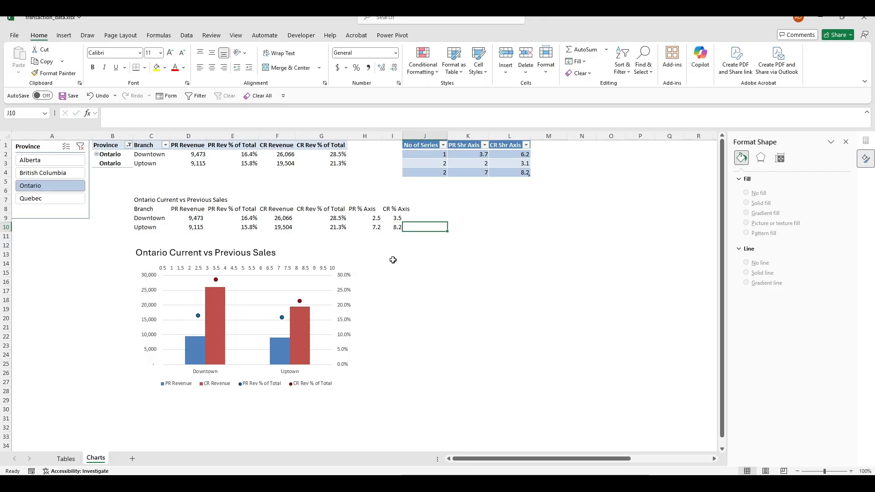
left_click(480, 280)
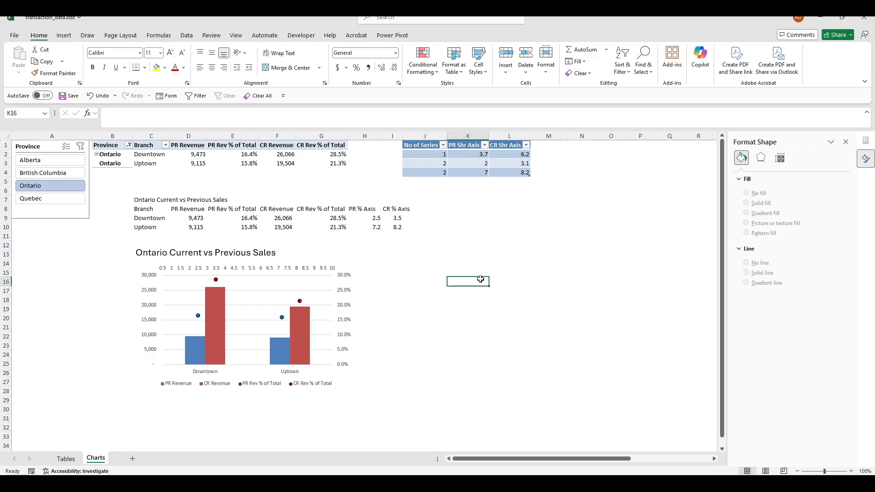
left_click(364, 245)
left_click(497, 239)
left_click(391, 218)
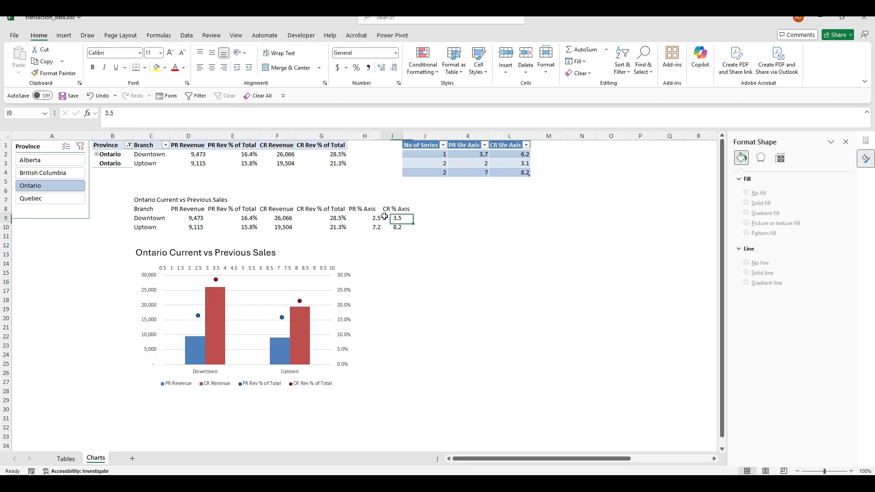
left_click(463, 241)
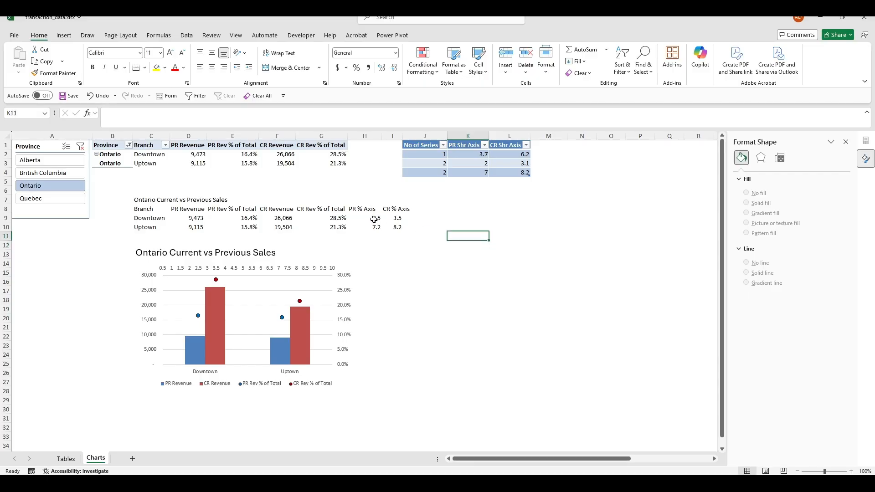
Copy the PR/CR % Axis values and paste them as values only at L8
left_click_drag(372, 218, 392, 226)
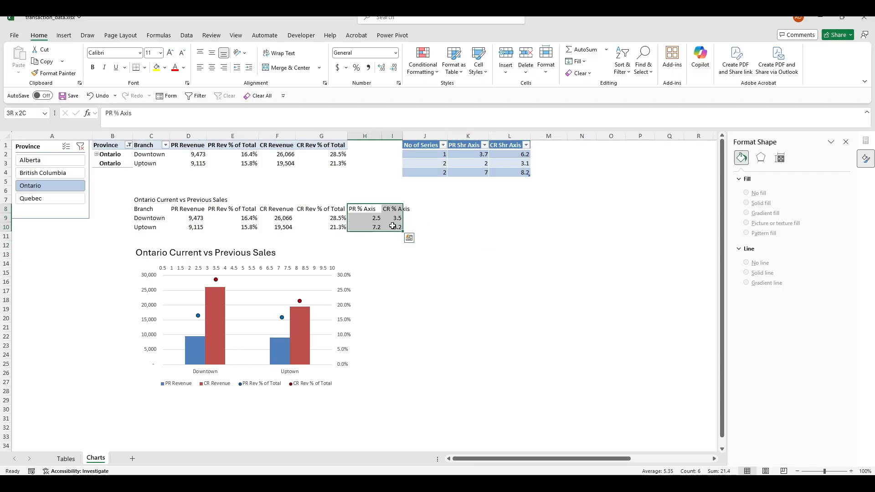
key("ctrl+c")
left_click(513, 218)
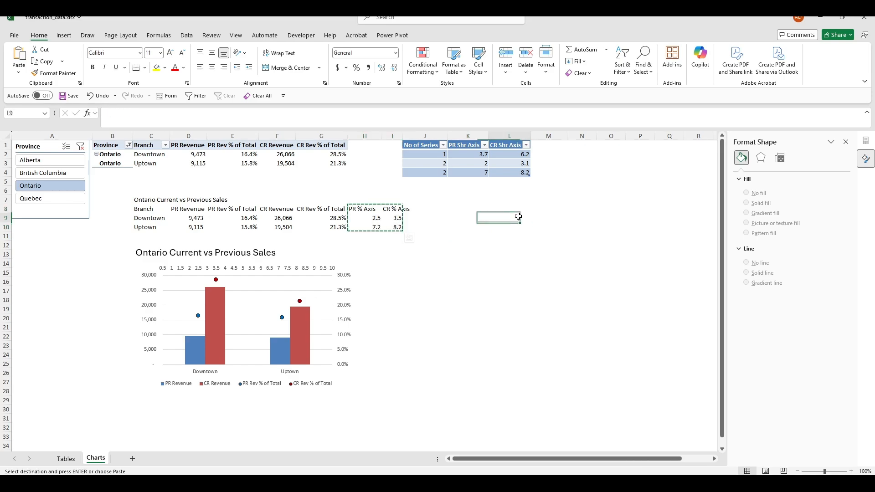
left_click(497, 208)
right_click(500, 208)
left_click(536, 239)
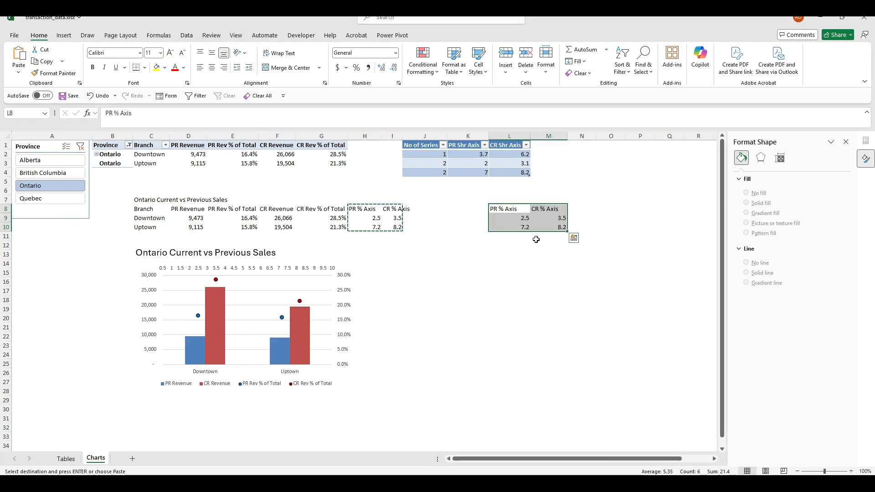
left_click(504, 283)
key("Escape")
Toggle the slicer between Quebec and Ontario twice, ending on Ontario, and check the chart
left_click(55, 198)
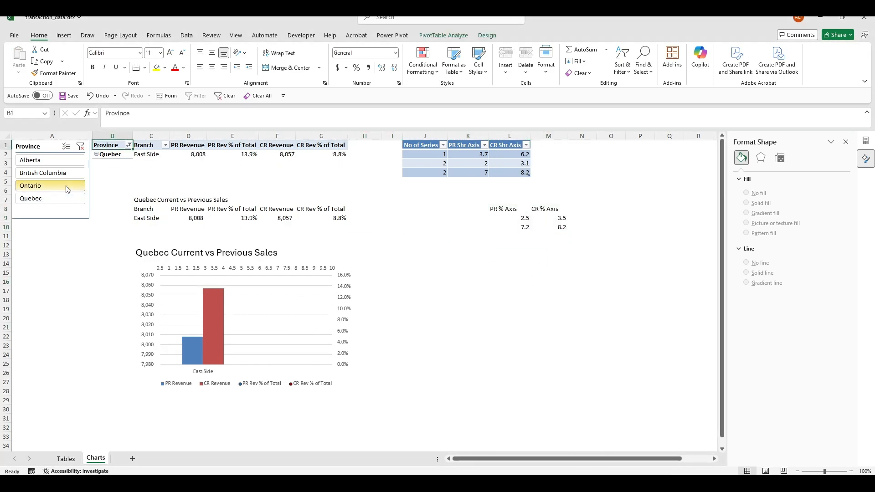
left_click(64, 185)
left_click(68, 196)
left_click(52, 185)
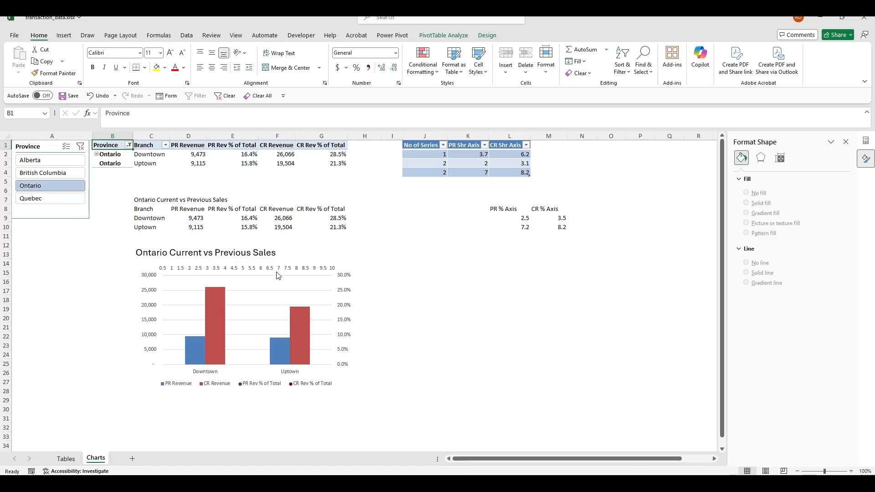
left_click(337, 276)
left_click(354, 298)
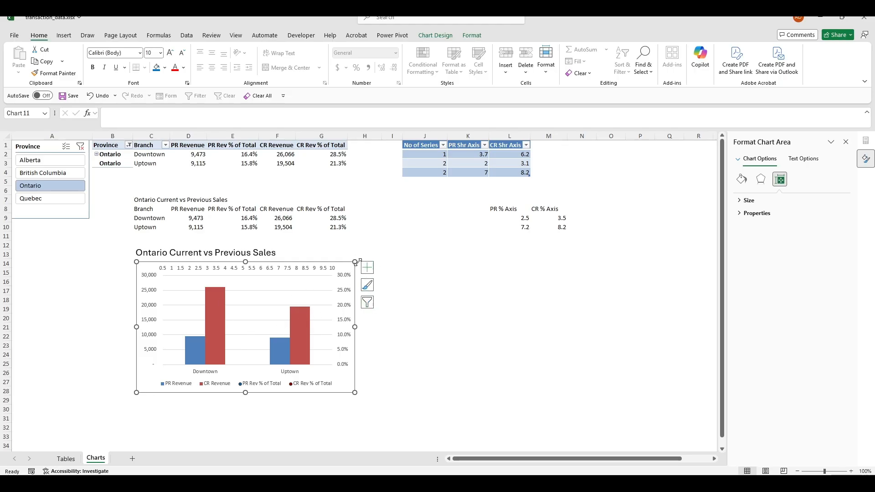
left_click(509, 262)
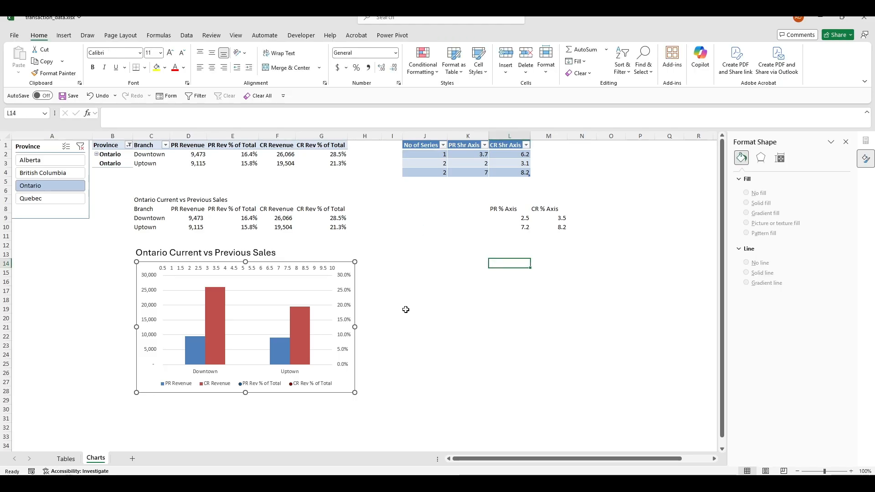
Open the PR Rev % of Total series for editing with its X values field selected
left_click(347, 319)
left_click(367, 302)
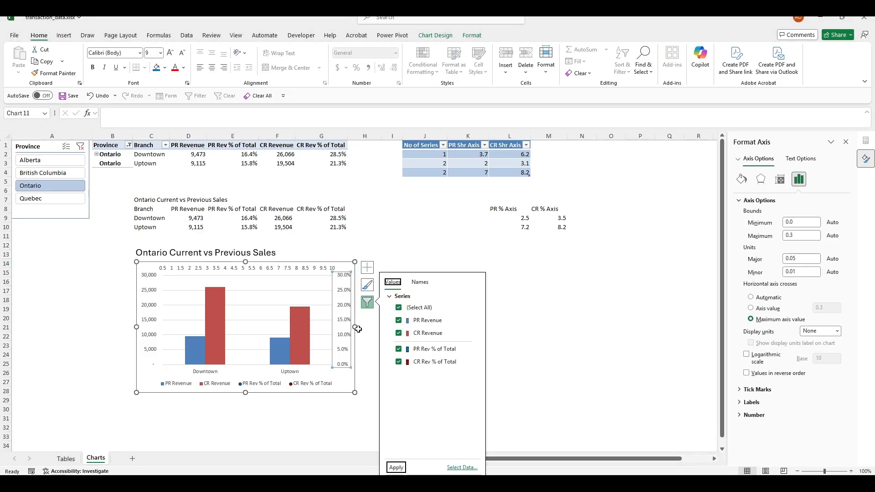
left_click(352, 365)
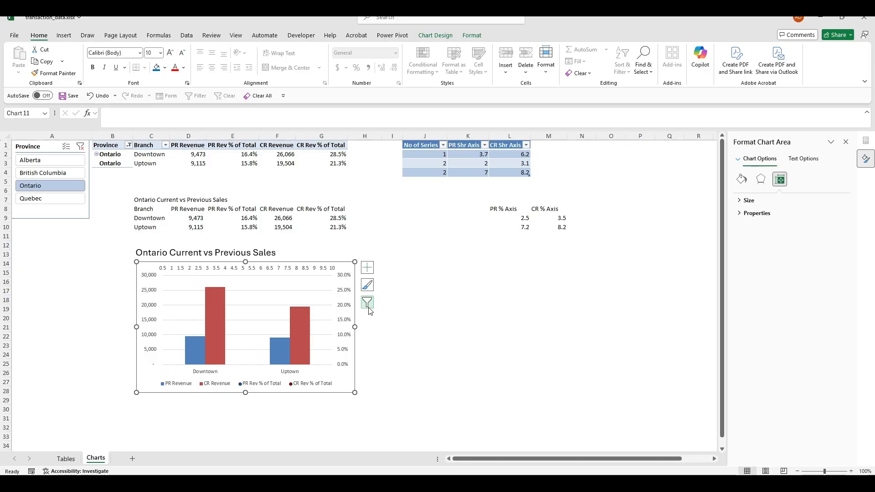
left_click_drag(423, 408, 417, 401)
left_click(354, 350)
left_click(367, 302)
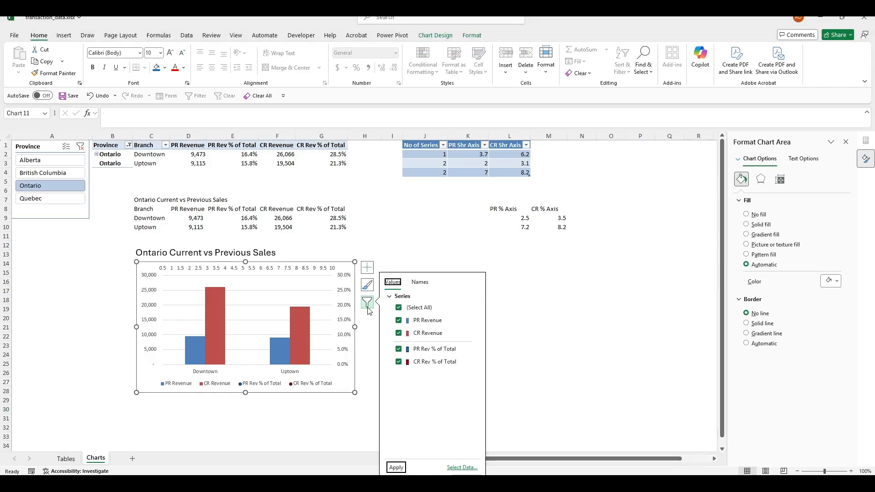
left_click(461, 463)
left_click(455, 415)
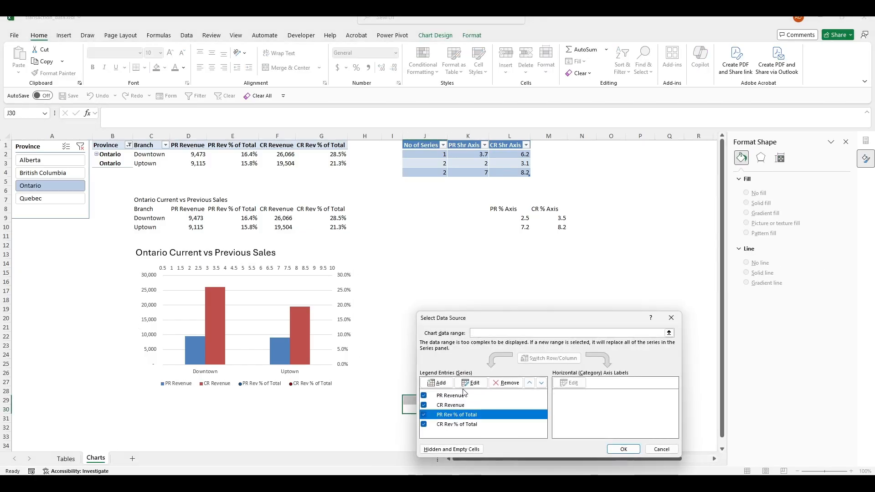
left_click(471, 383)
left_click(542, 388)
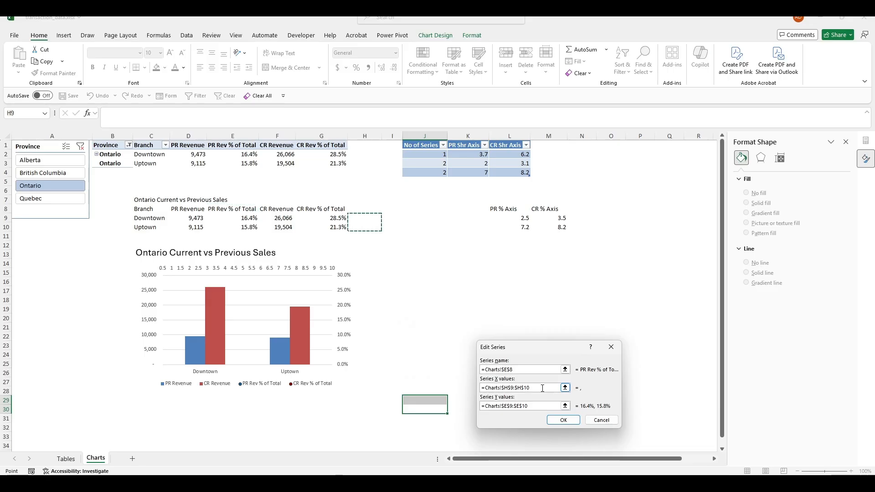
Replace the PR Rev % of Total X values with the constant array ={2.5, 7.2}
left_click_drag(543, 388, 471, 387)
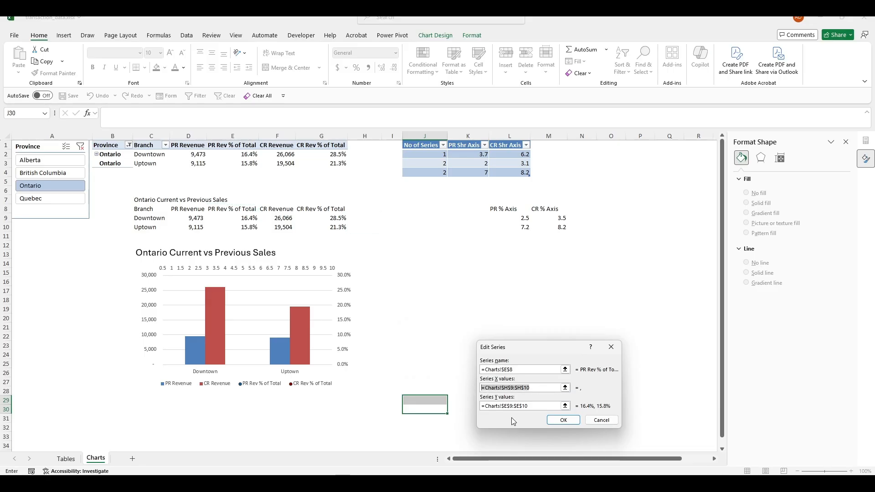
type("=")
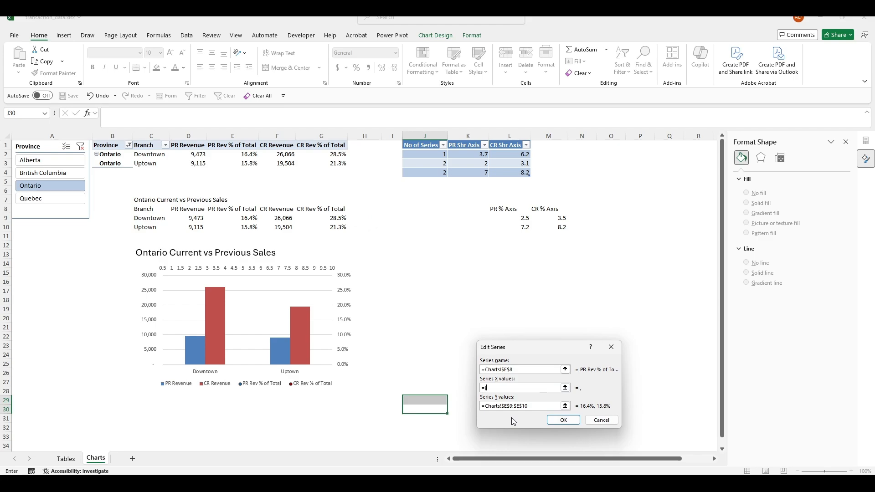
type("{2.5")
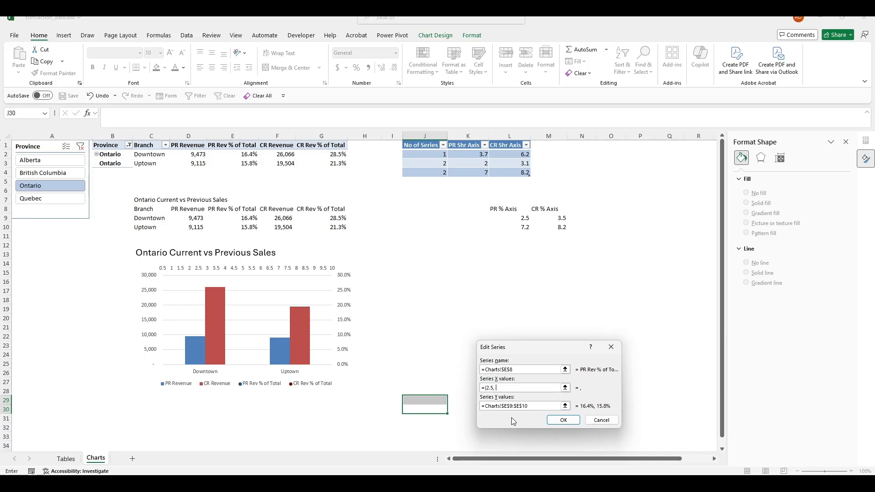
type(", 7.2")
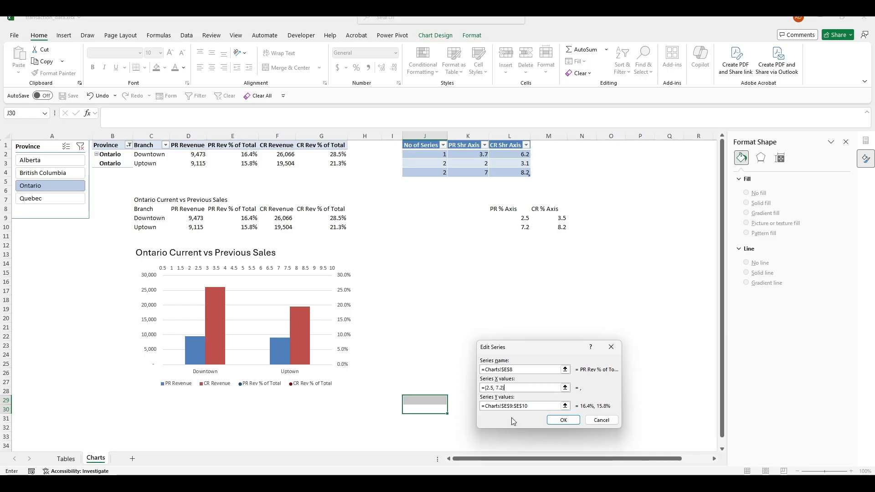
type("}")
left_click(560, 419)
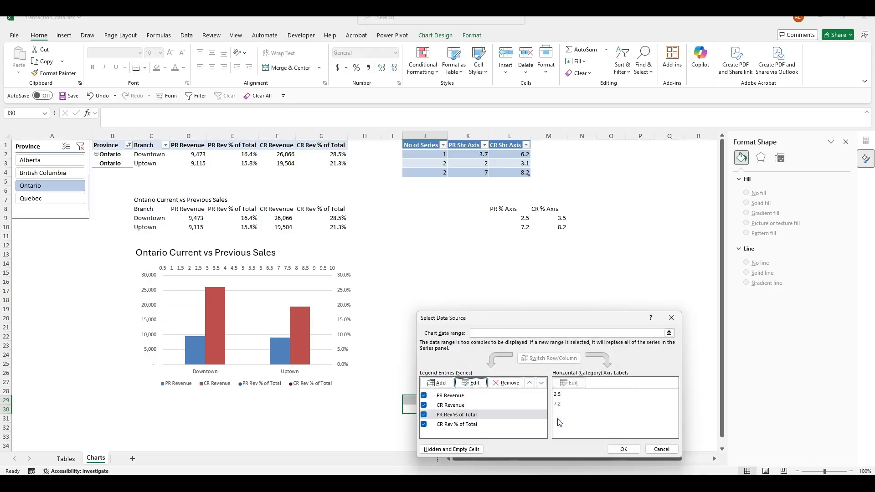
Give CR Rev % of Total the constant X values {3.5, 8.2} and apply to the chart
left_click(460, 421)
left_click(483, 384)
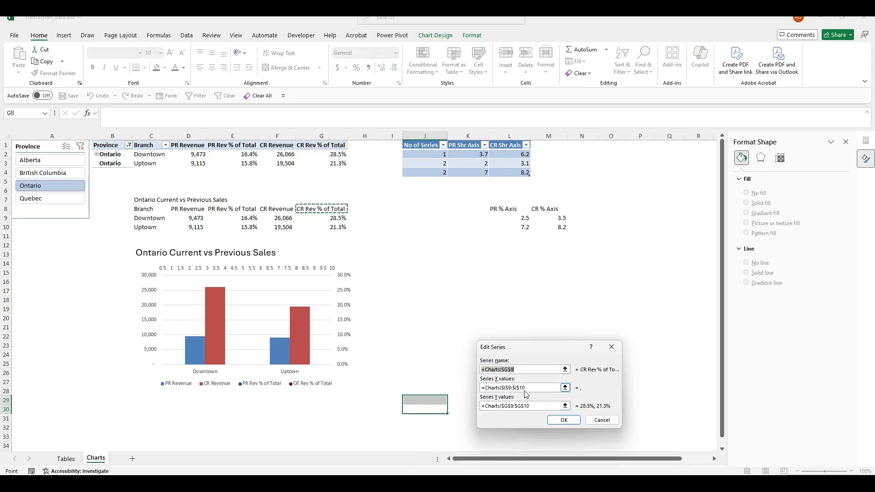
left_click_drag(527, 387, 481, 389)
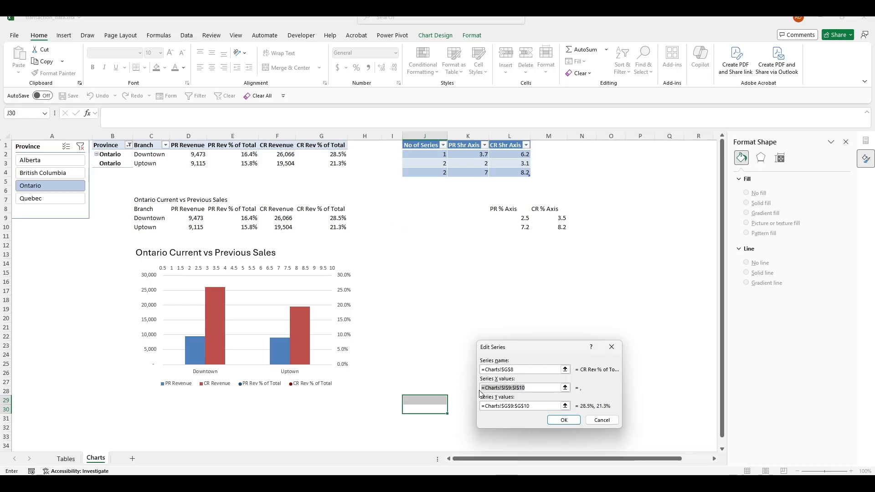
type("={3.5")
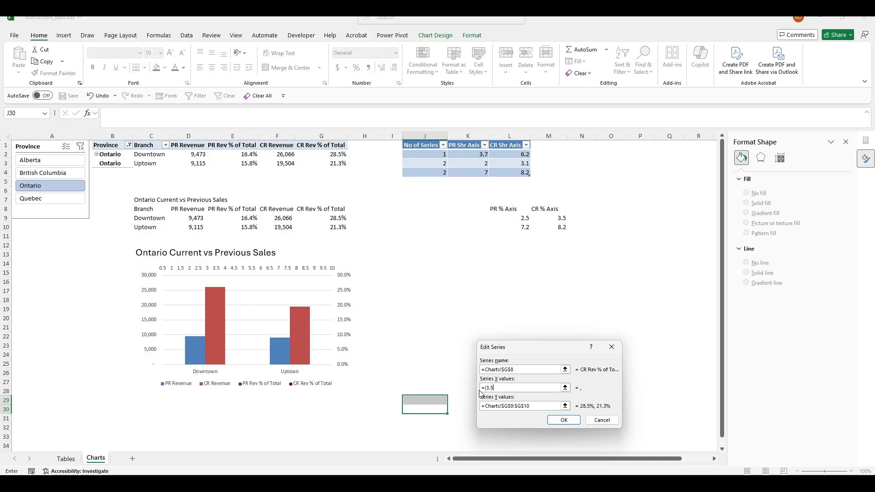
type(", 8.2")
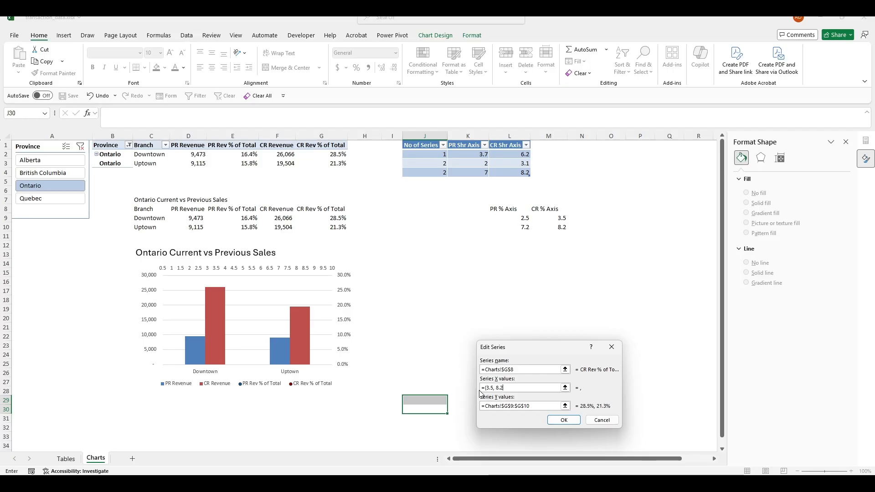
left_click(566, 420)
left_click(628, 447)
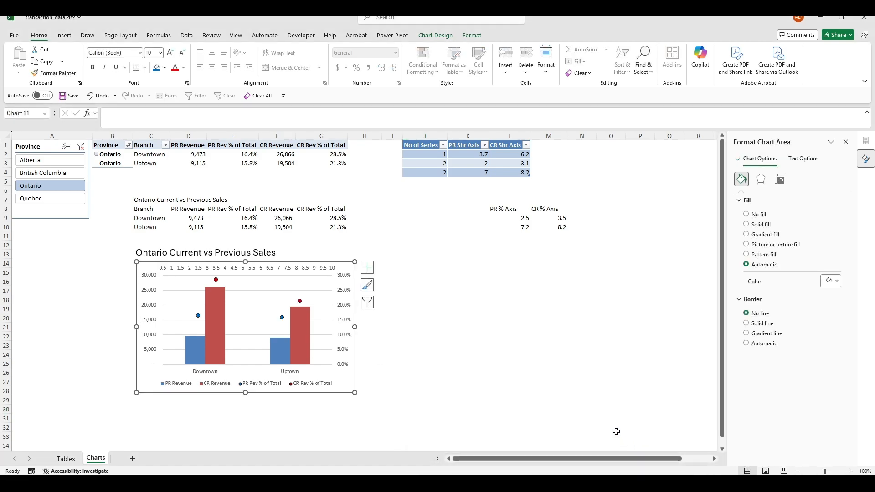
Test the chart by switching the Province slicer to Quebec and back to Ontario twice
left_click(519, 372)
left_click(77, 199)
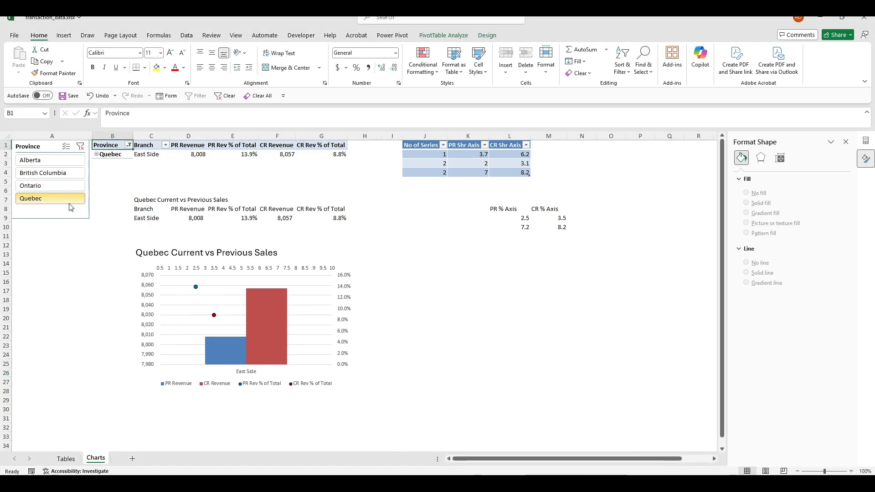
left_click(70, 187)
left_click(72, 199)
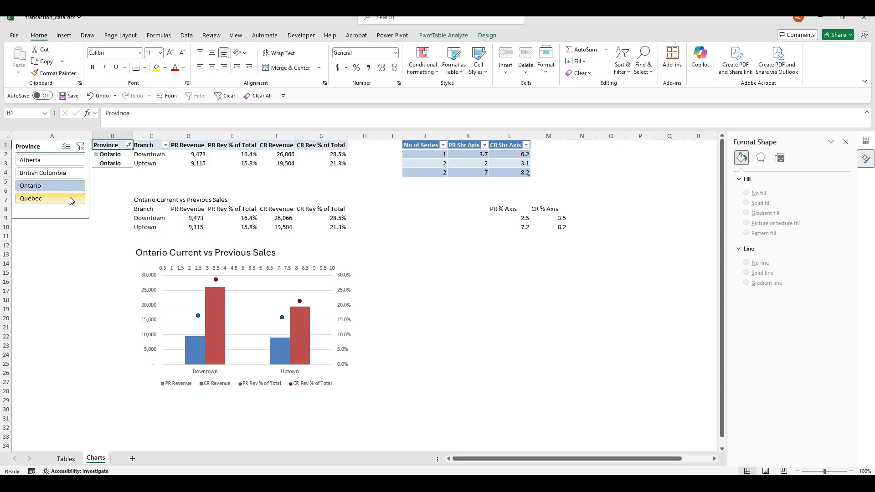
left_click(73, 187)
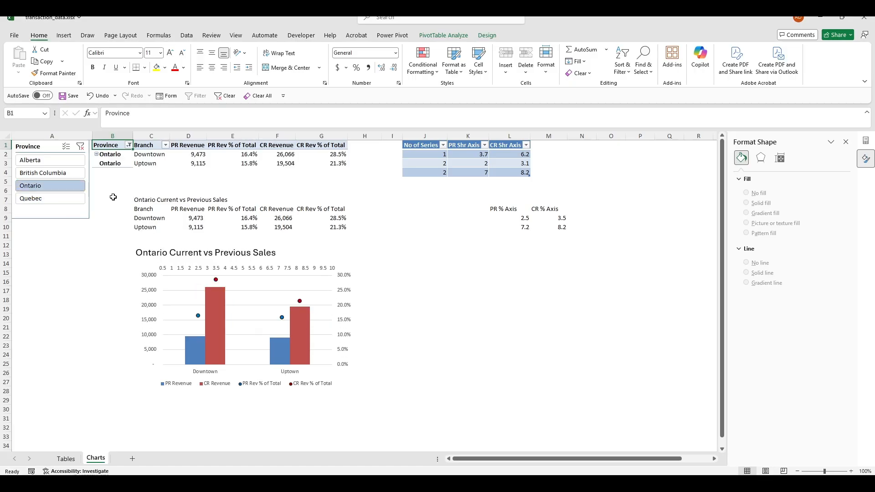
Check the summary's spill formula, then filter to Quebec and select the PR % marker
left_click(457, 324)
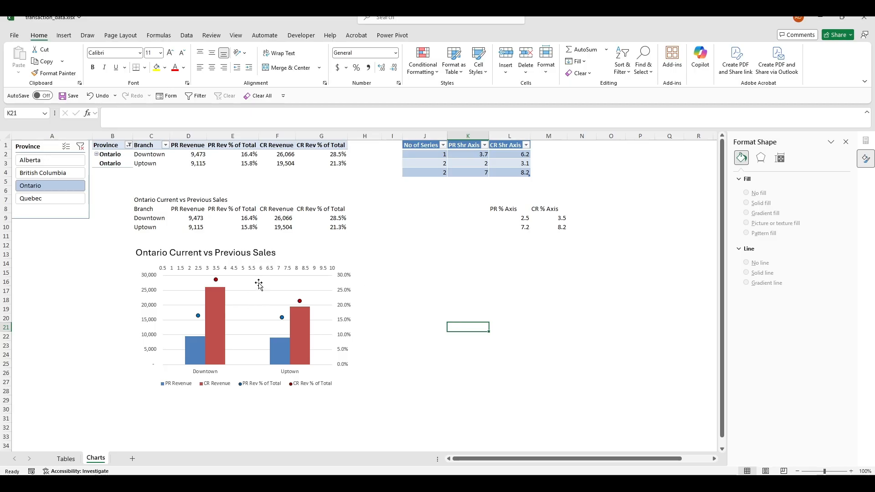
left_click(343, 224)
left_click(141, 209)
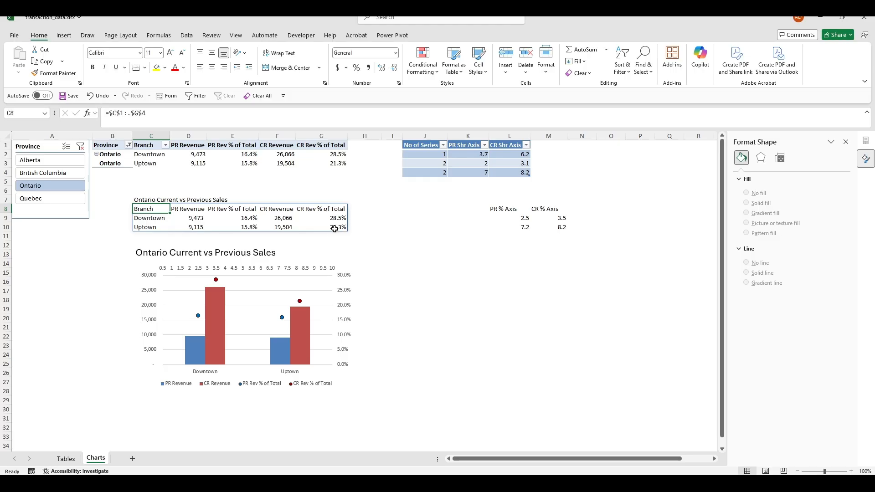
left_click(46, 197)
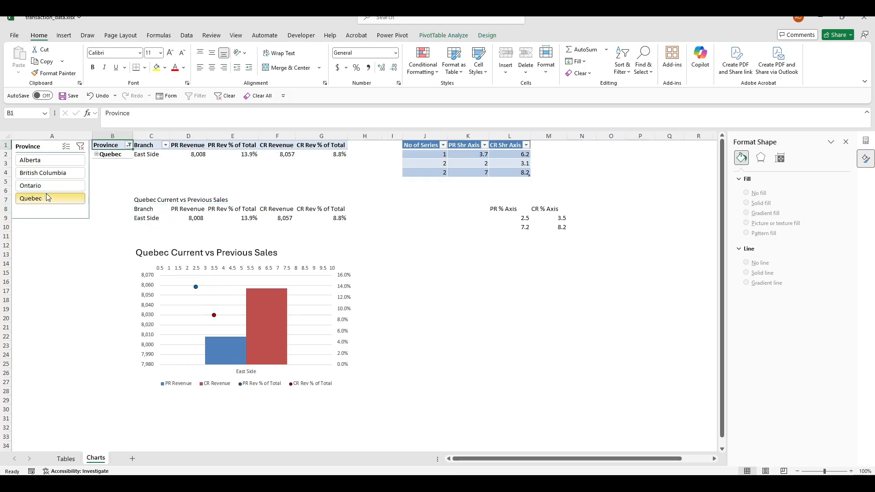
left_click(60, 187)
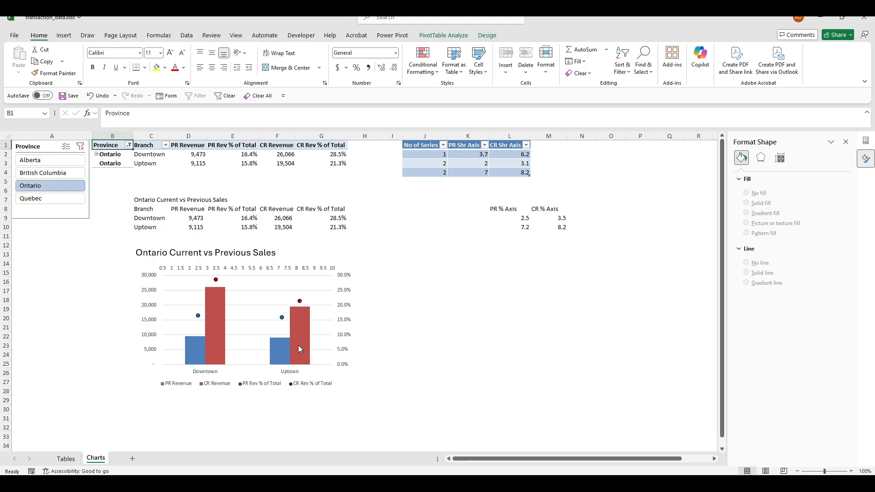
left_click(73, 199)
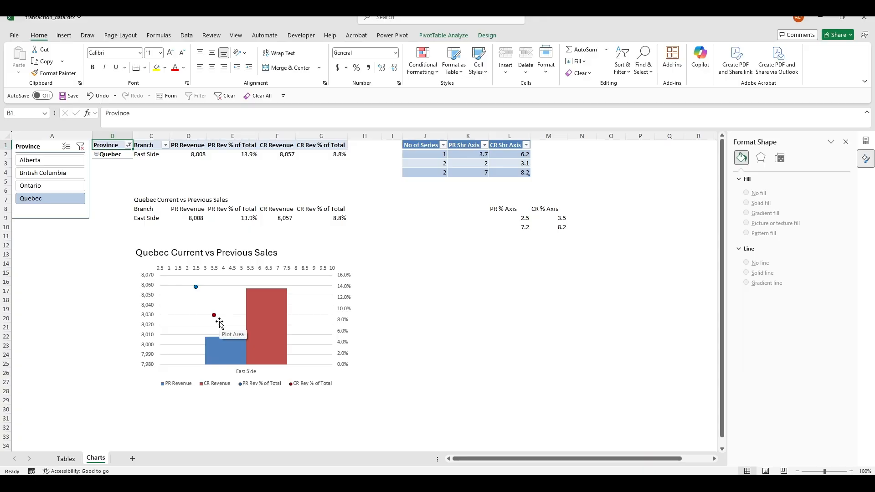
left_click(195, 287)
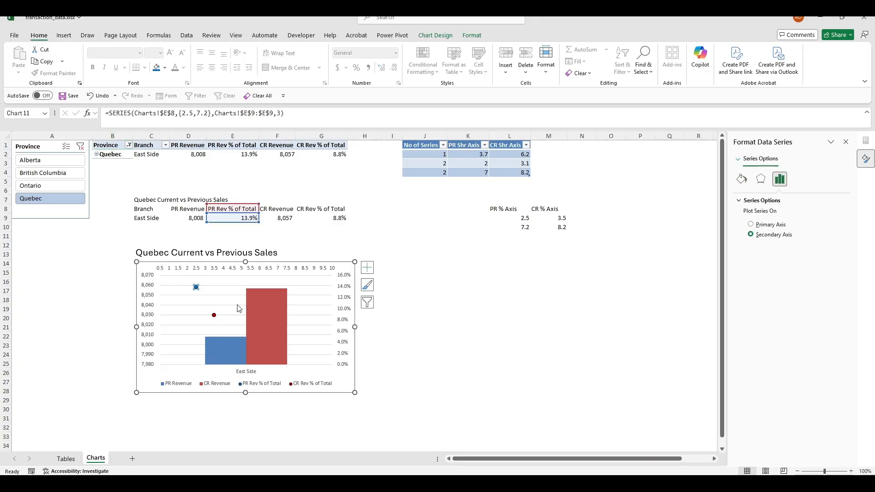
left_click(429, 254)
left_click(463, 326)
left_click(139, 218)
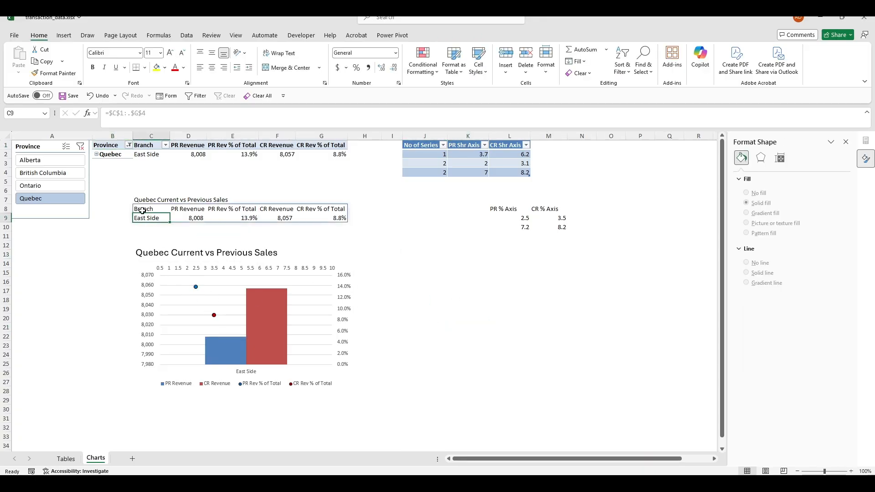
left_click(142, 210)
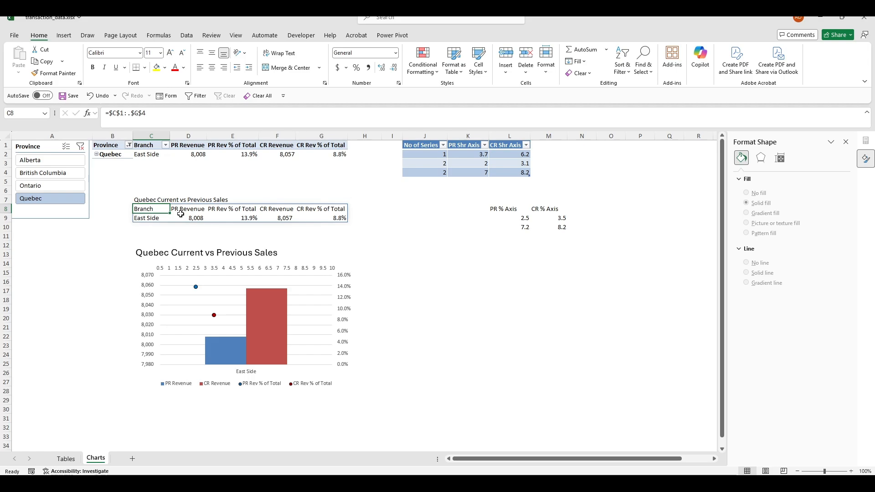
left_click(555, 244)
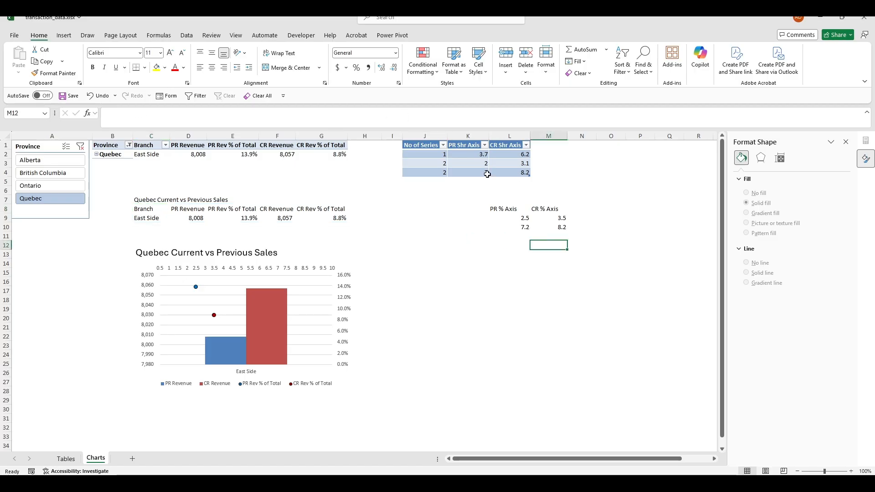
left_click(477, 162)
left_click(420, 152)
left_click(440, 184)
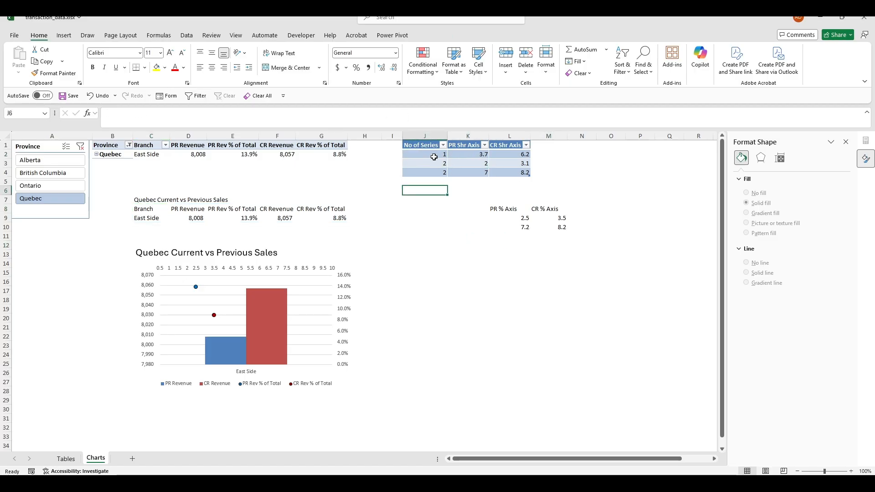
left_click(464, 147)
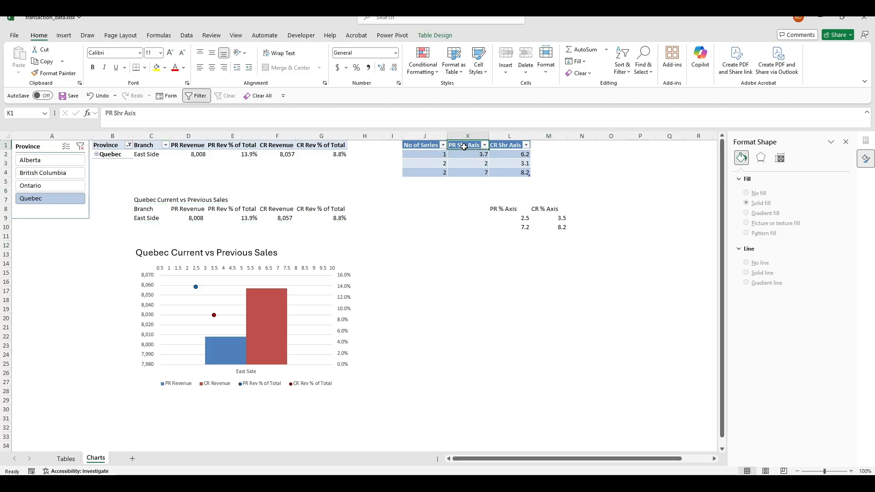
left_click(471, 194)
left_click(470, 145)
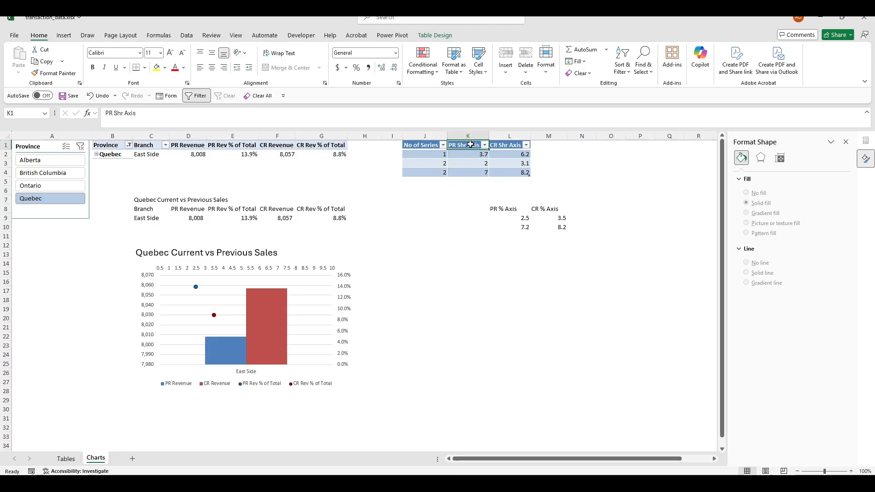
left_click(511, 145)
left_click(414, 142)
left_click(415, 145)
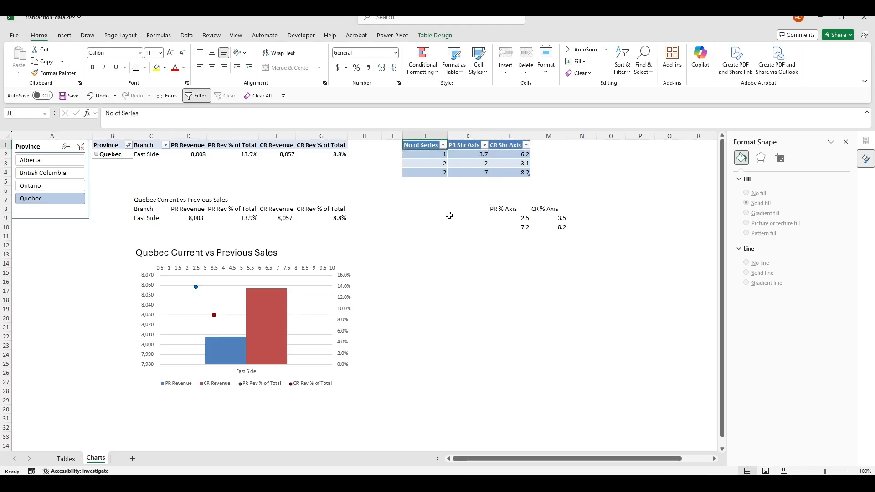
left_click(333, 217)
left_click(158, 209)
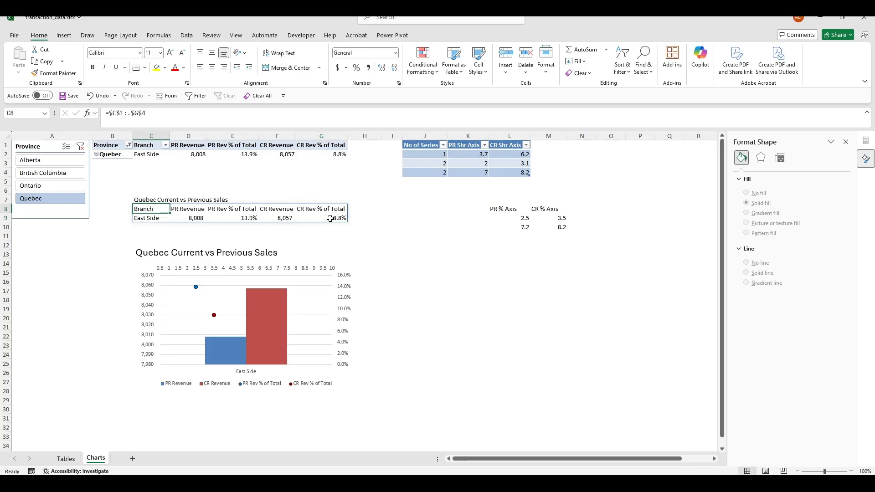
left_click(341, 208)
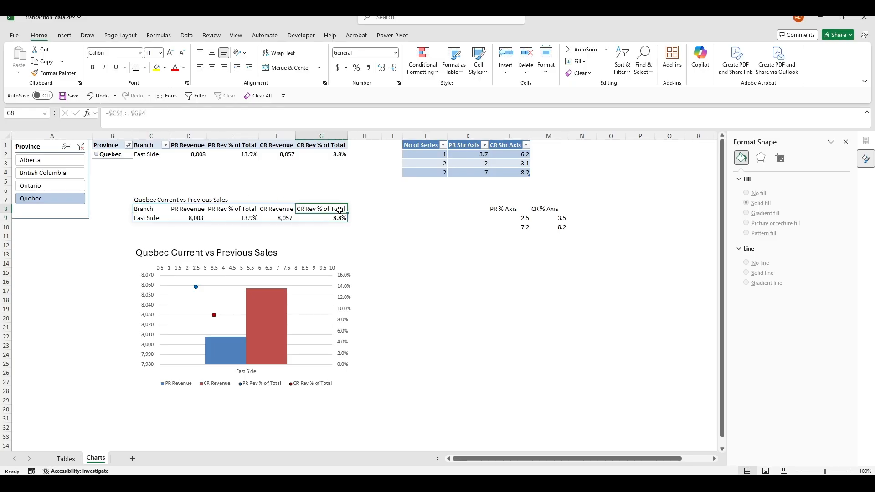
left_click(482, 234)
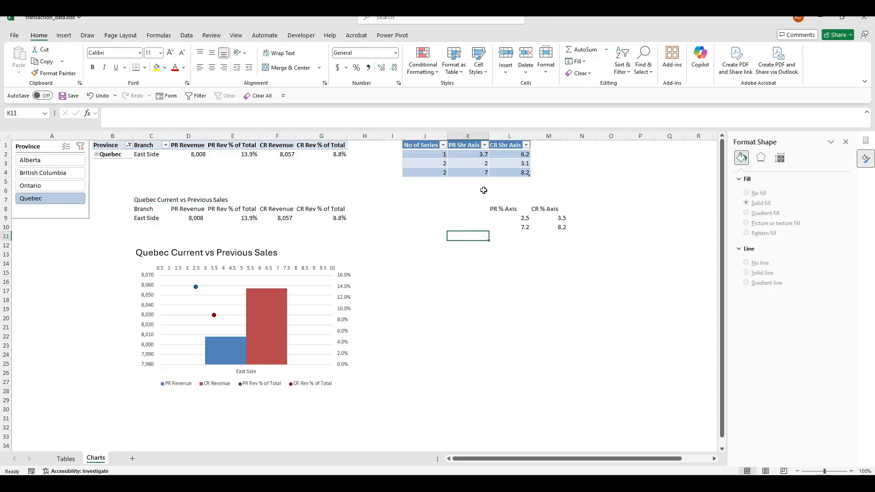
left_click(477, 162)
left_click(518, 185)
left_click(475, 167)
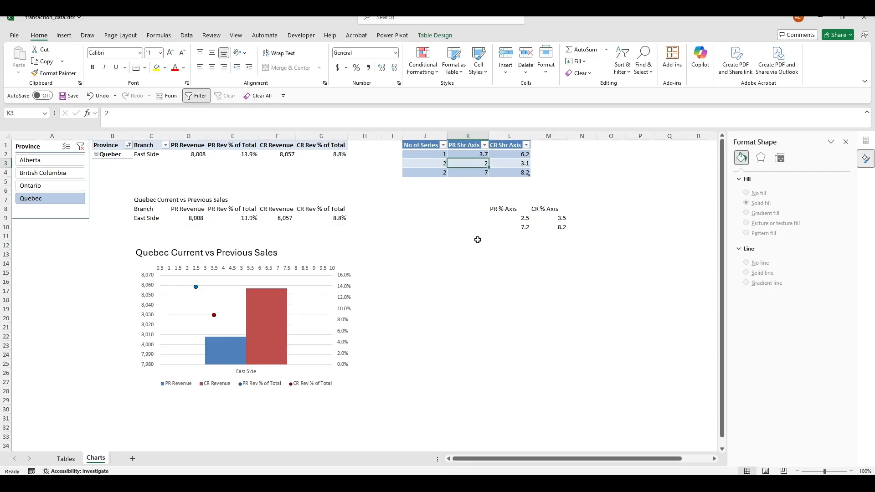
Copy the % Axis values 2.5/3.5 and 7.2/8.2 into the Shr Axis table's rows 3–4
left_click_drag(517, 218, 560, 227)
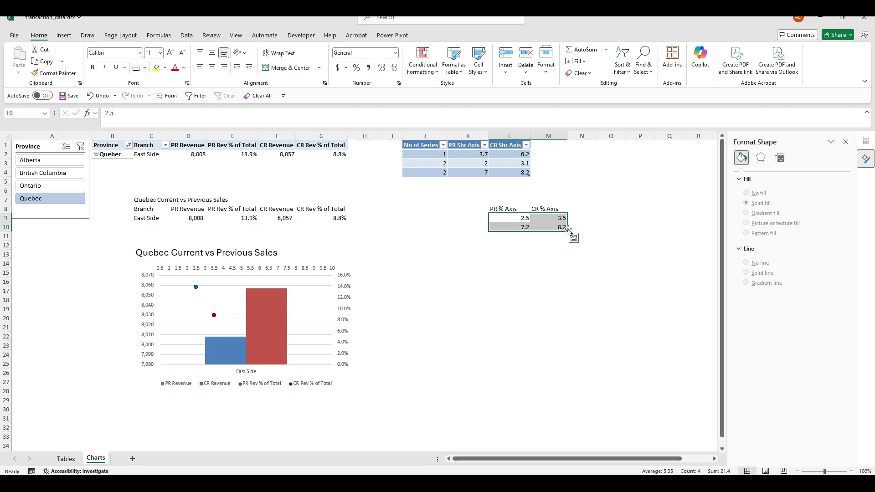
key("ctrl+c")
left_click(468, 163)
key("ctrl+v")
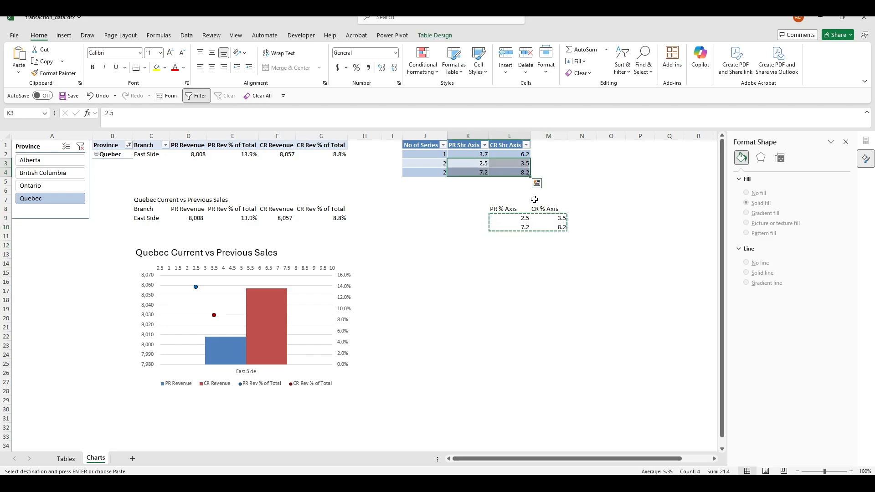
key("Escape")
Clear the L8:M10 PR % Axis / CR % Axis block
left_click_drag(548, 291, 549, 281)
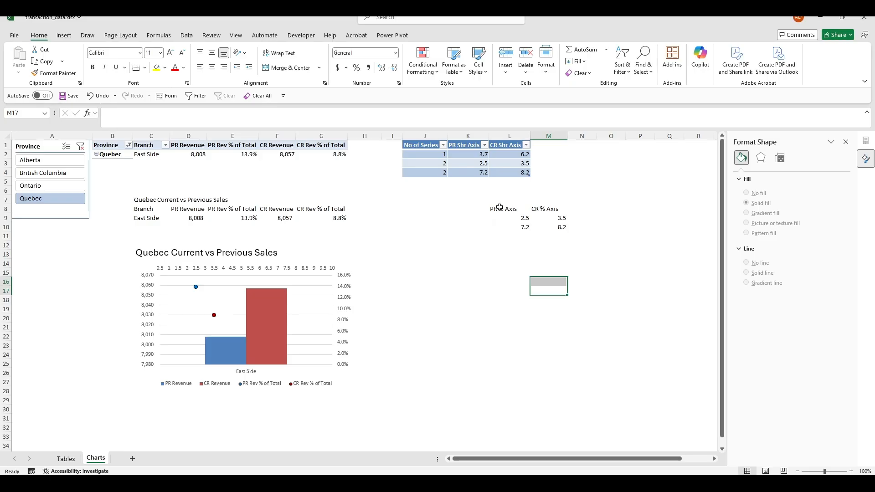
left_click_drag(500, 208, 560, 227)
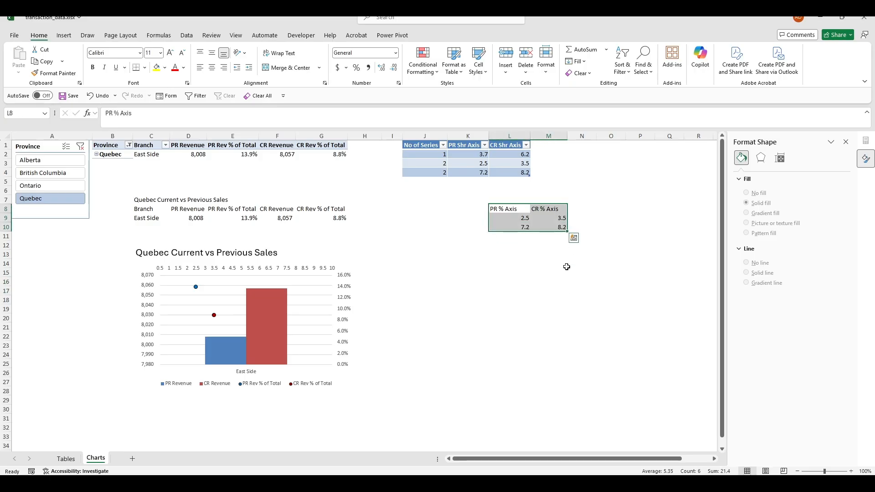
key("Delete")
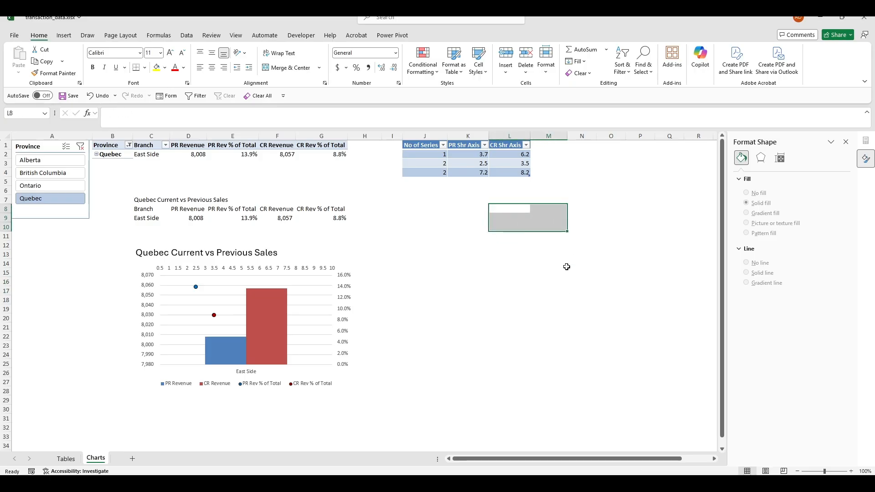
left_click_drag(611, 291, 610, 281)
left_click(486, 157)
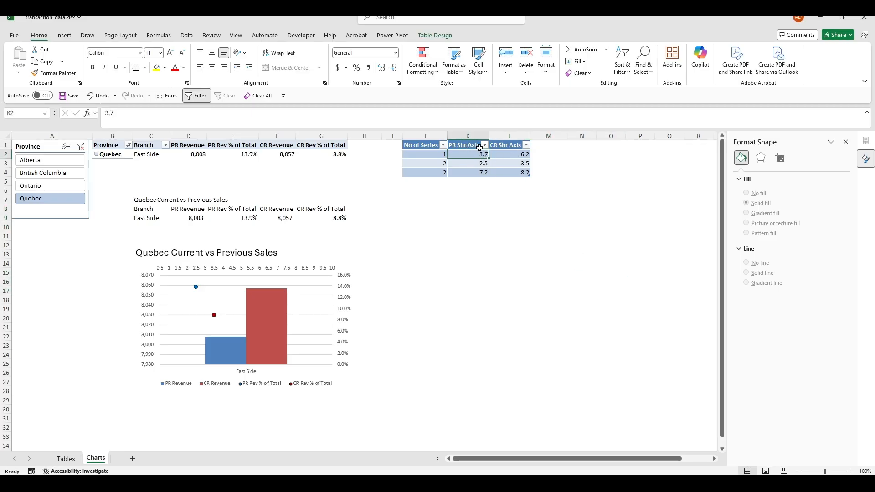
Inspect the PR and CR Shr Axis values and the spilled summary's last cell
left_click(511, 154)
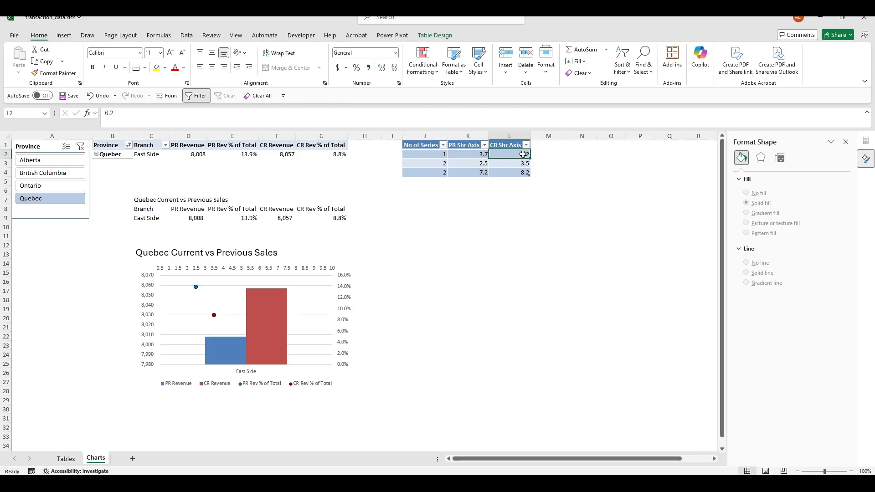
left_click(480, 155)
left_click(513, 158)
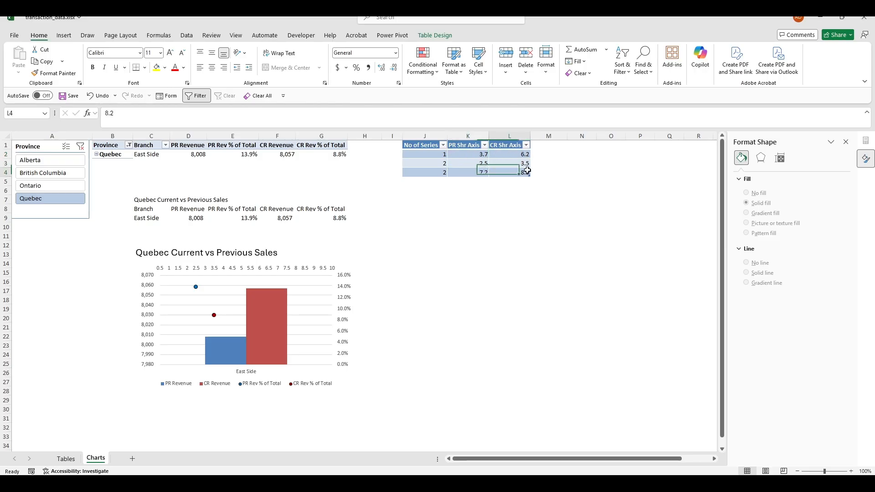
left_click(522, 214)
left_click(331, 218)
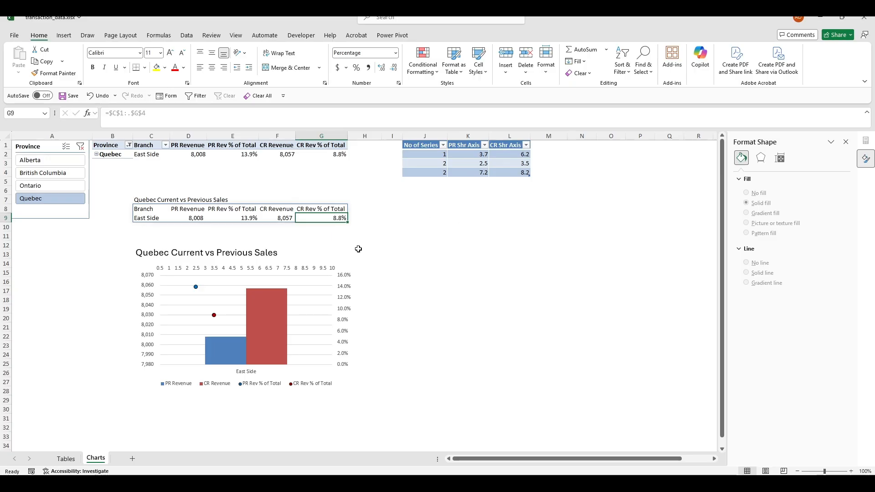
Open C8's summary formula with F2 and commit it unchanged
left_click(150, 212)
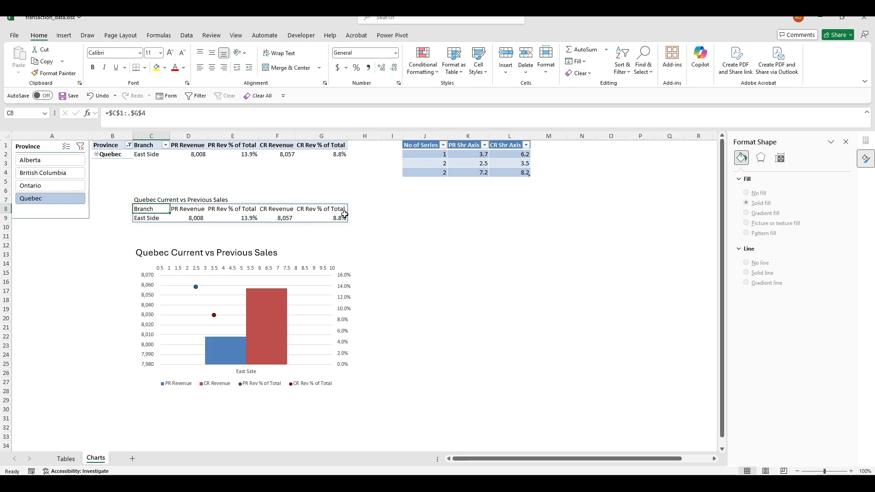
key("F2")
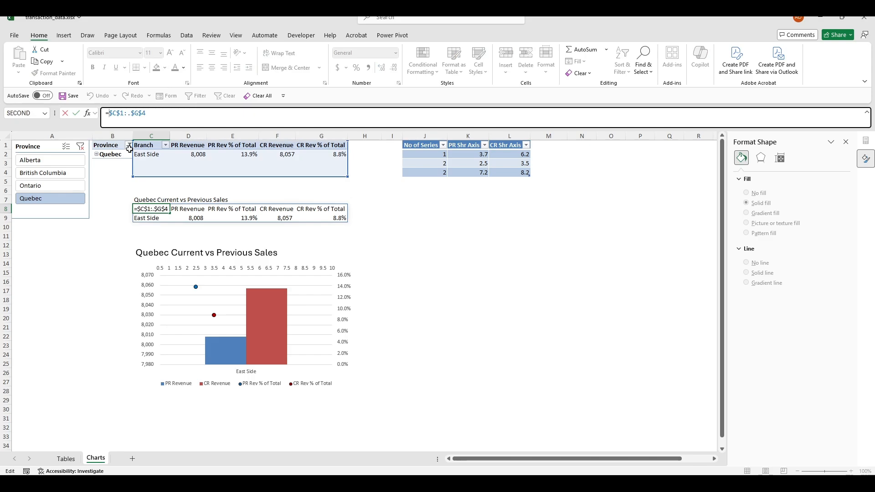
key("Return")
left_click(448, 234)
left_click(179, 211)
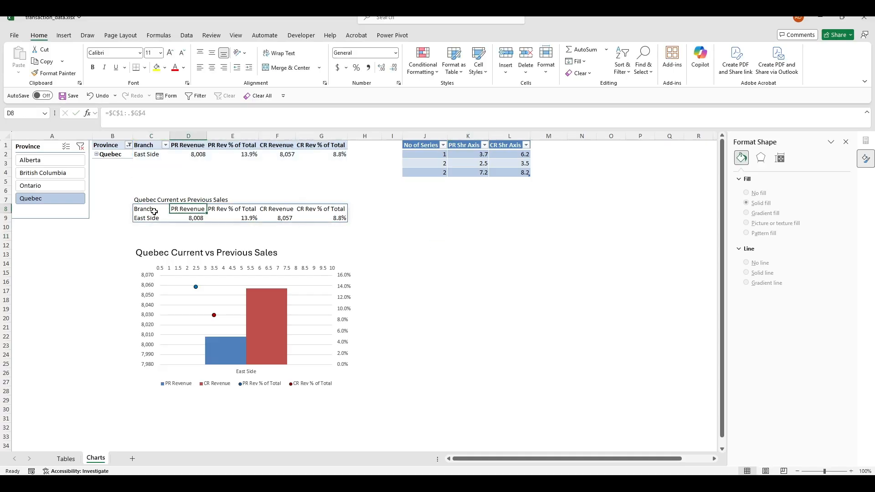
left_click(153, 208)
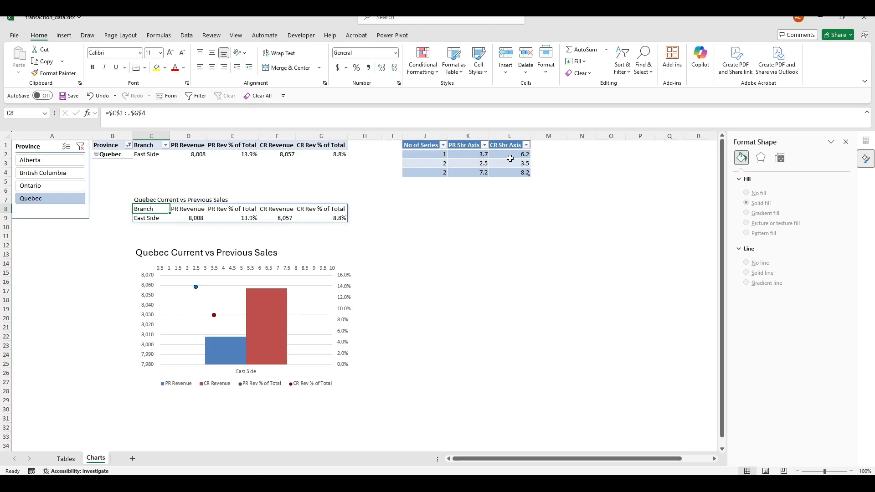
Review the axis table rows and the No of Series value
left_click_drag(433, 157, 509, 160)
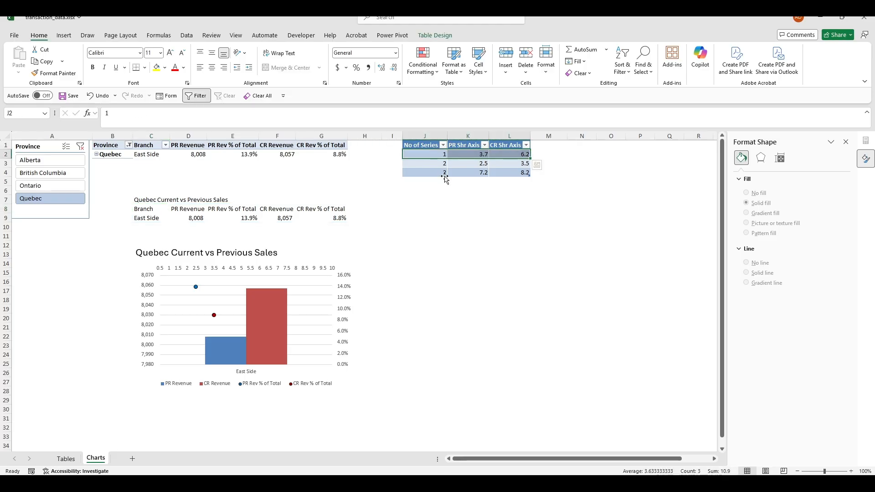
left_click_drag(423, 164, 517, 171)
left_click_drag(441, 155, 505, 157)
left_click(426, 226)
left_click(139, 209)
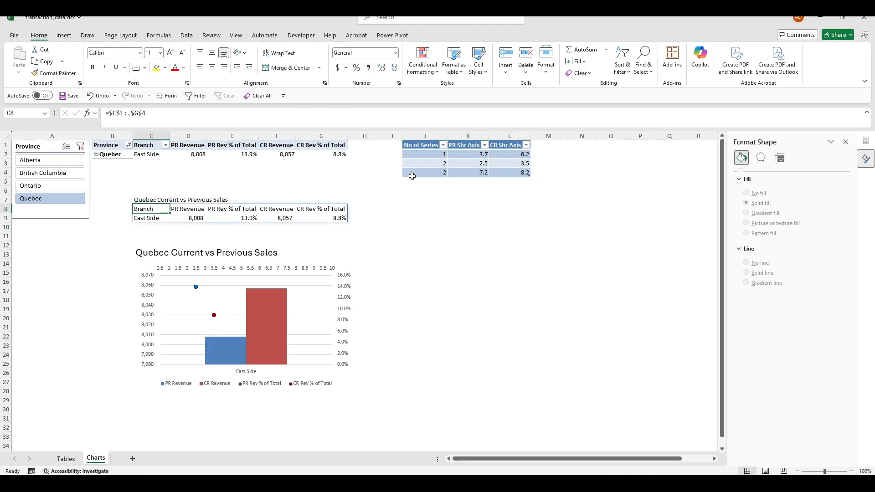
left_click(425, 155)
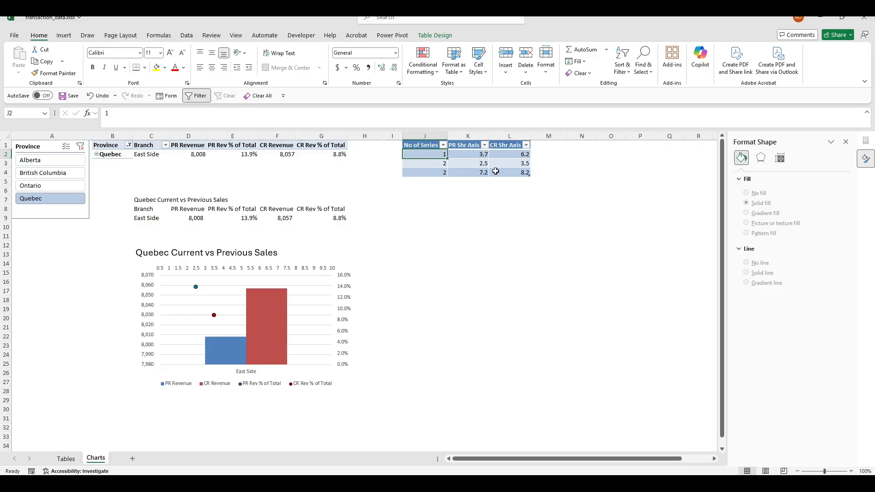
Check the Quebec and East Side cells, then open C8's =$C$1:.$G$4 formula for editing
left_click_drag(123, 156, 120, 164)
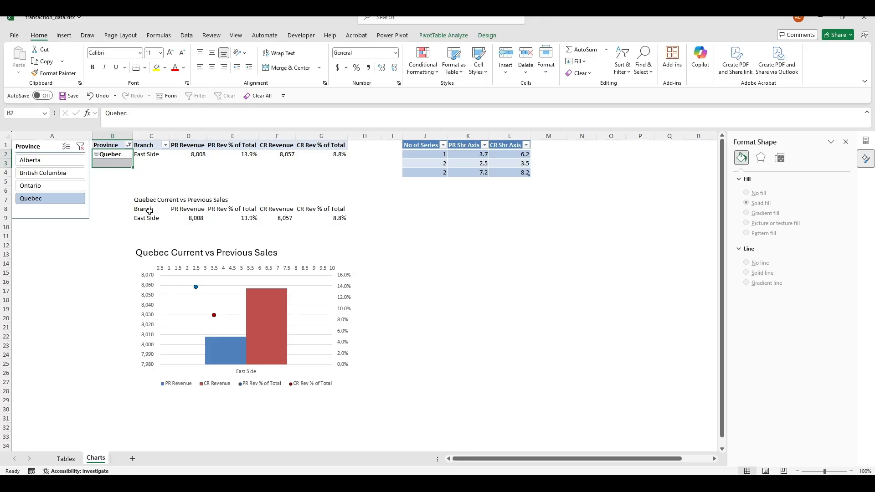
left_click_drag(149, 211, 149, 221)
left_click(117, 156)
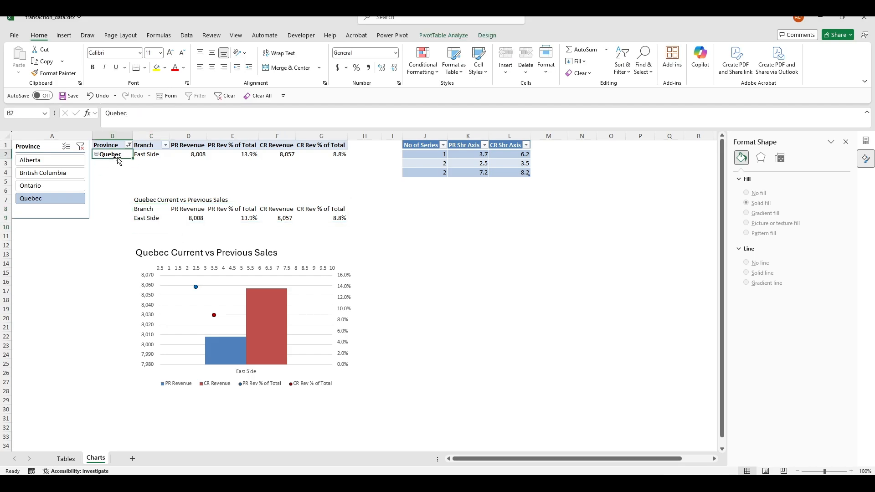
left_click(458, 208)
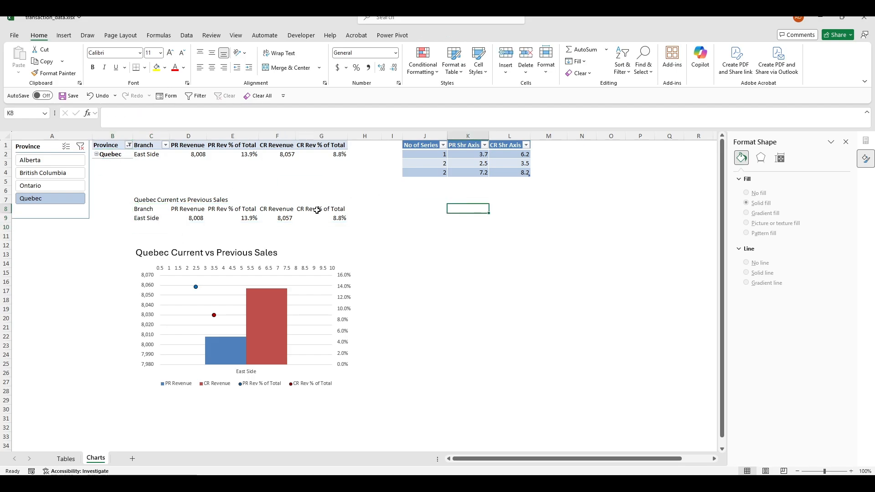
left_click(166, 218)
left_click(448, 220)
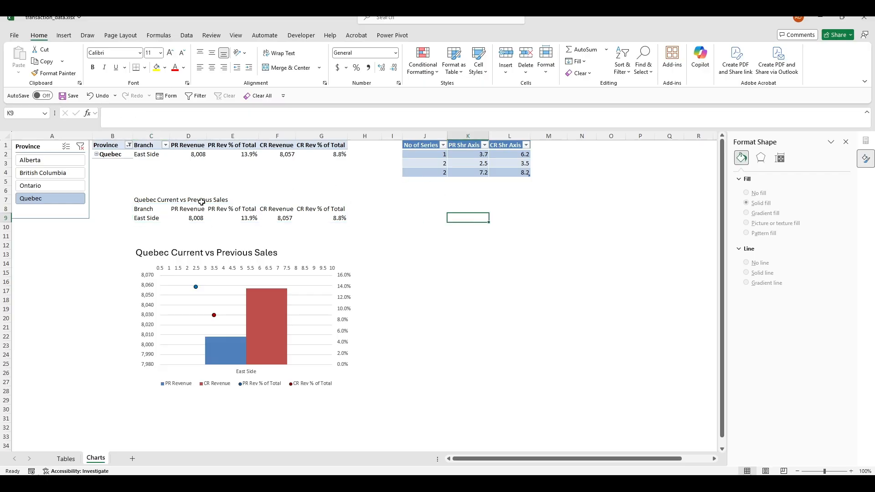
left_click(145, 219)
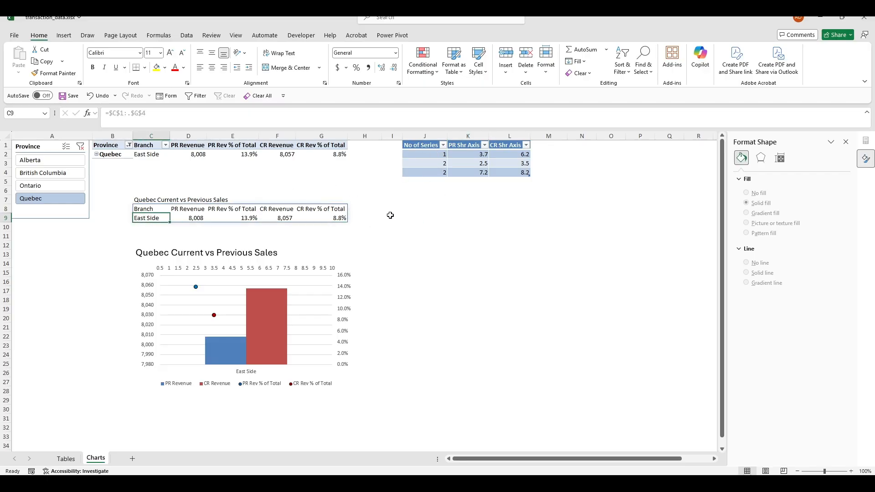
left_click(157, 208)
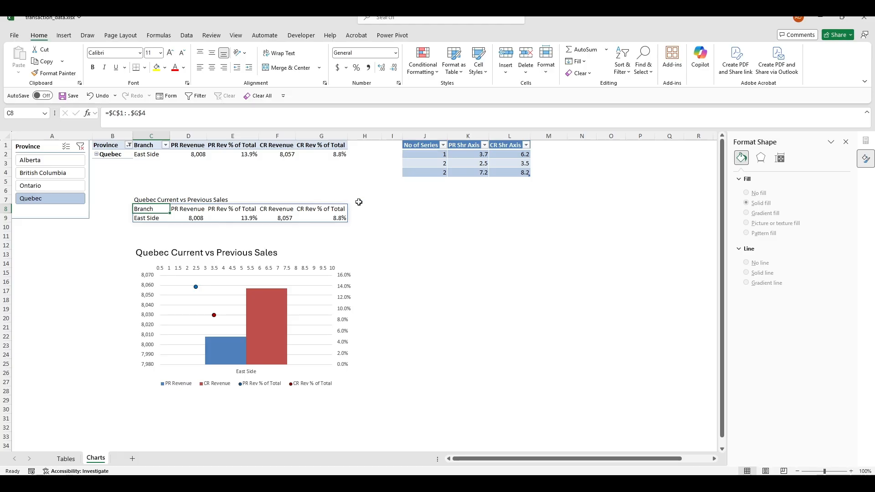
left_click(110, 114)
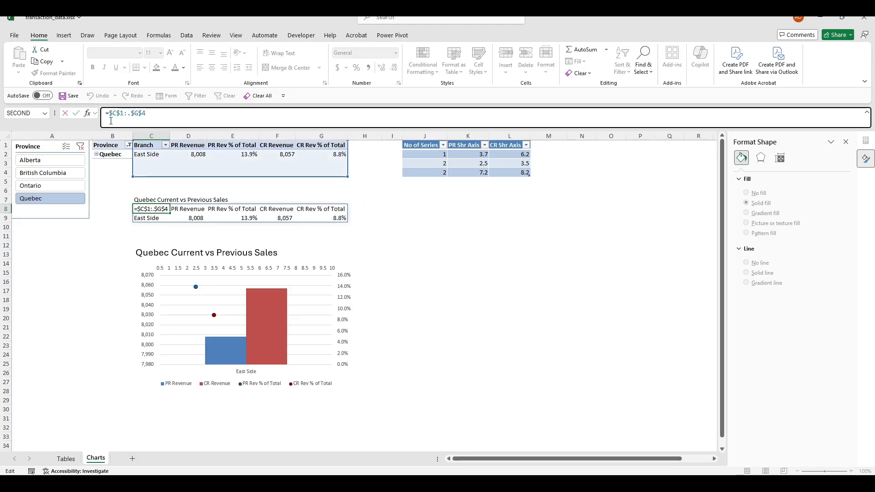
Wrap C8 in HSTACK with a FILTER of the PR and CR Shr Axis columns by No of Series
type("HSTACK(")
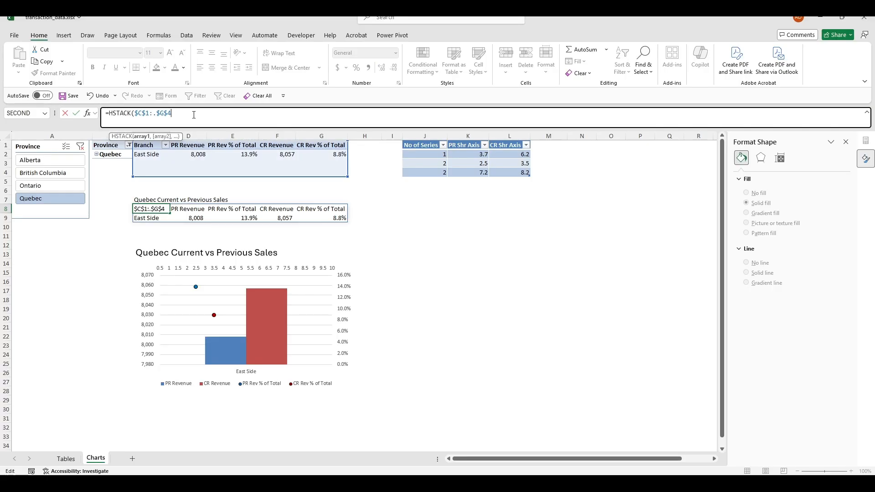
type(",")
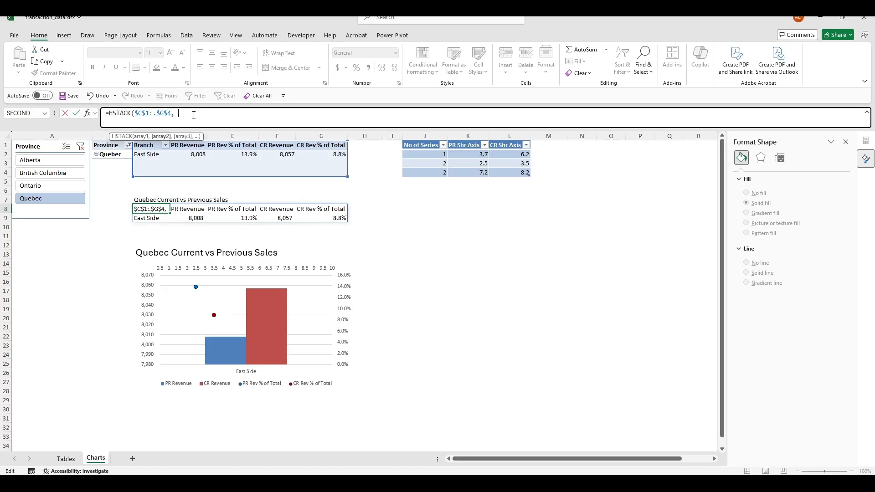
type(" FIL")
key("BackSpace")
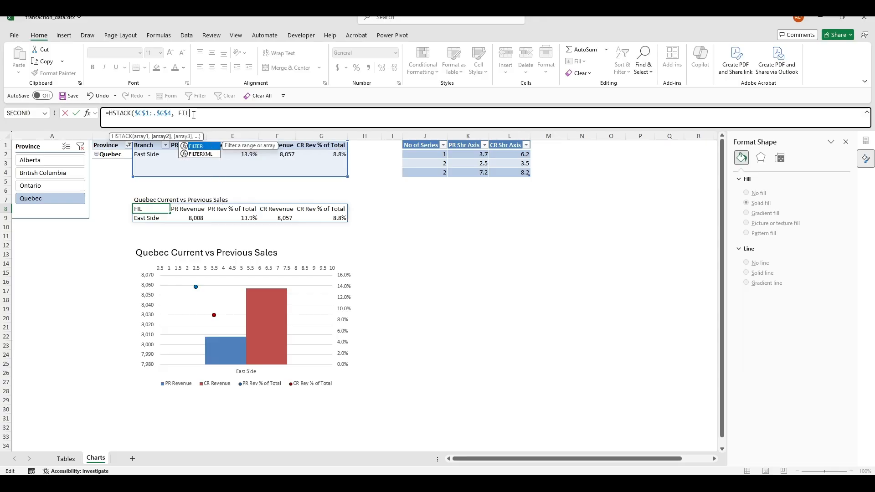
type("TER(")
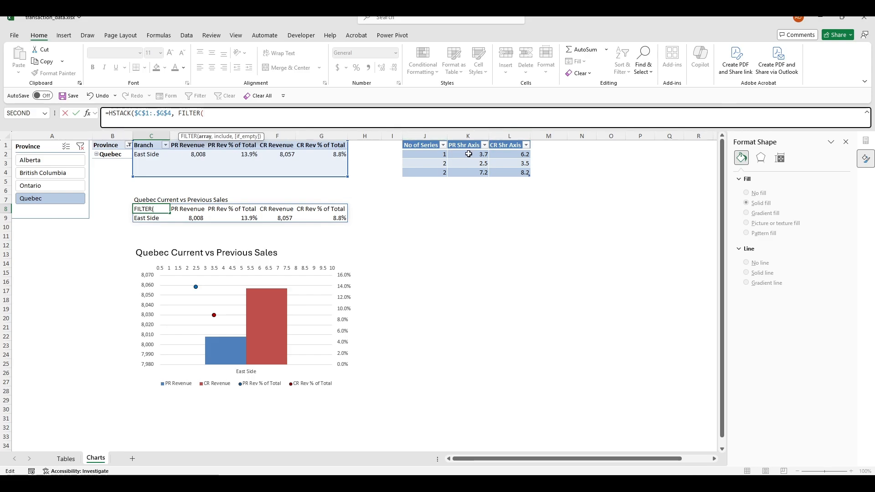
left_click_drag(471, 140, 499, 142)
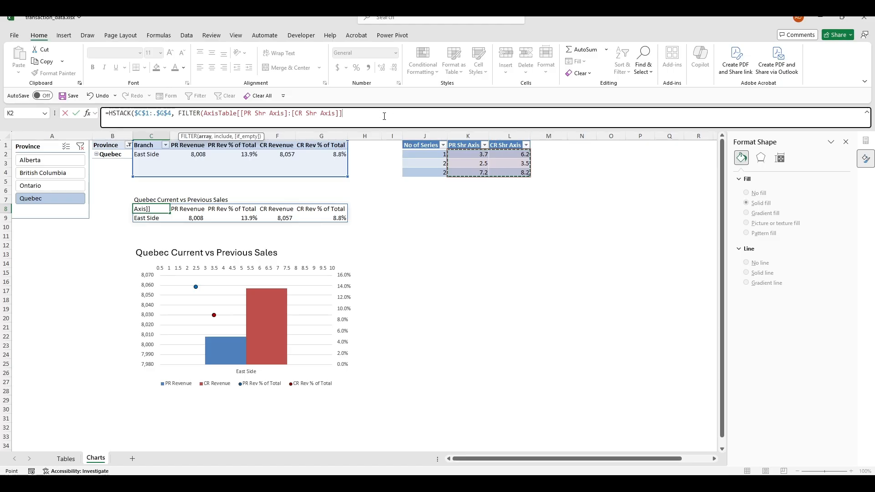
type(",")
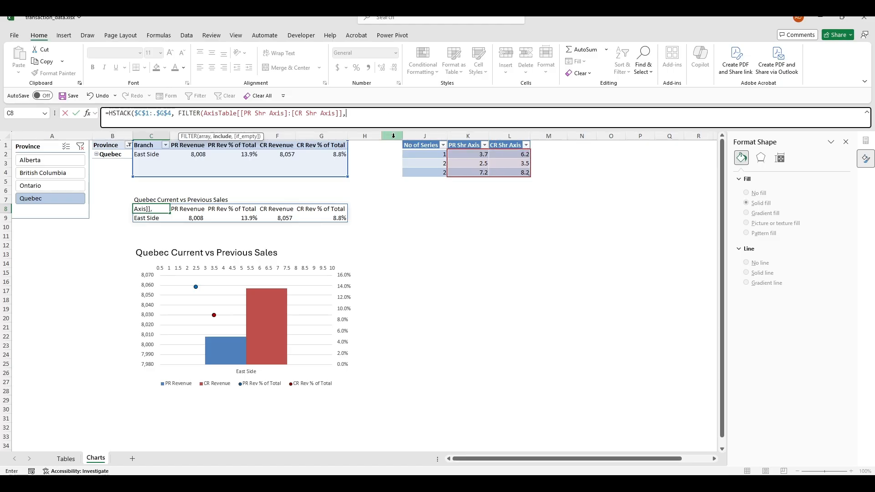
left_click(428, 139)
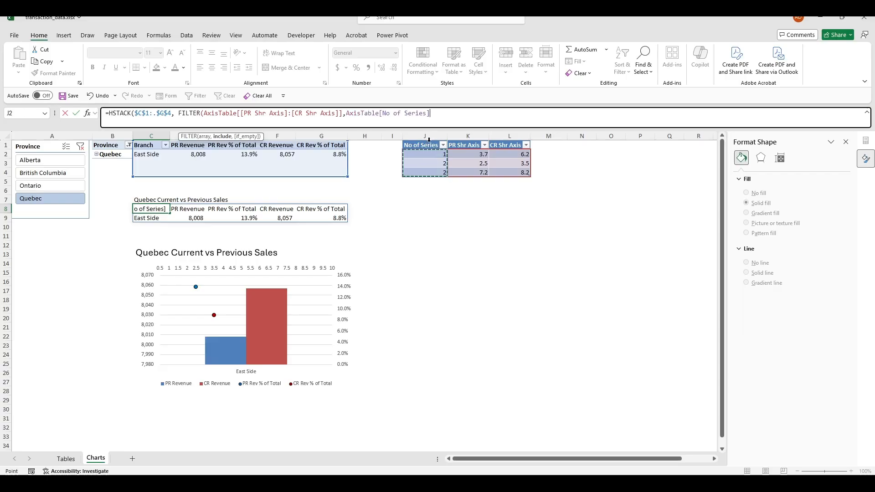
Complete the filter condition as =COUNTA($B$2:$B$3) and close the HSTACK formula
left_click(447, 113)
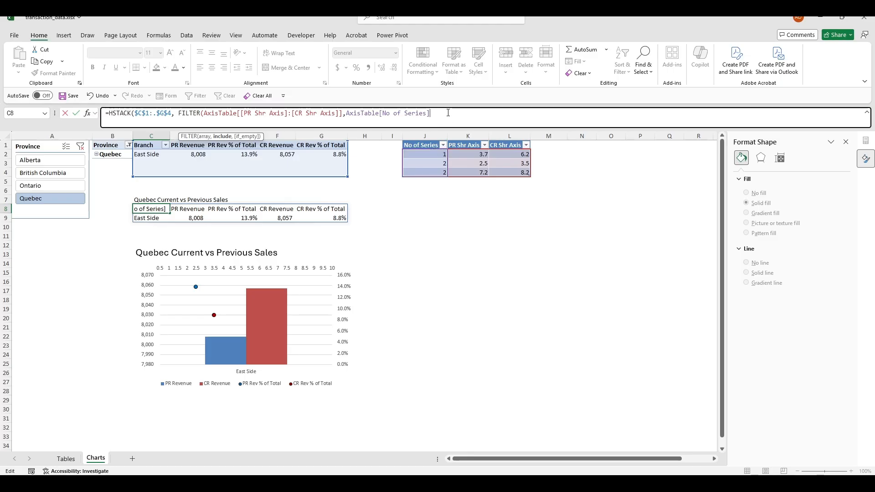
type("=")
type("COUN")
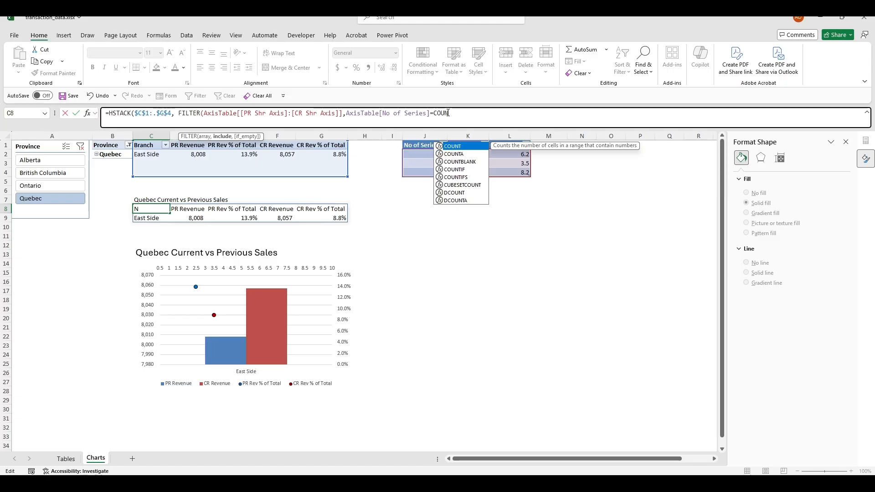
key("Down")
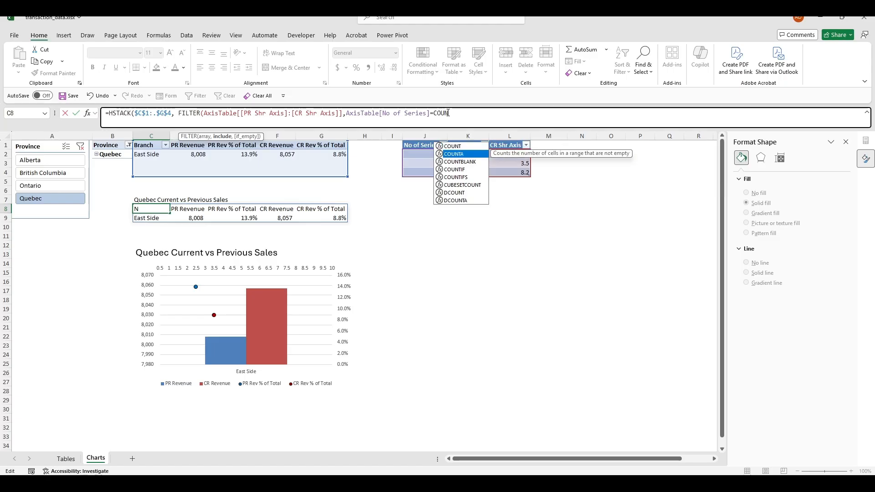
key("Tab")
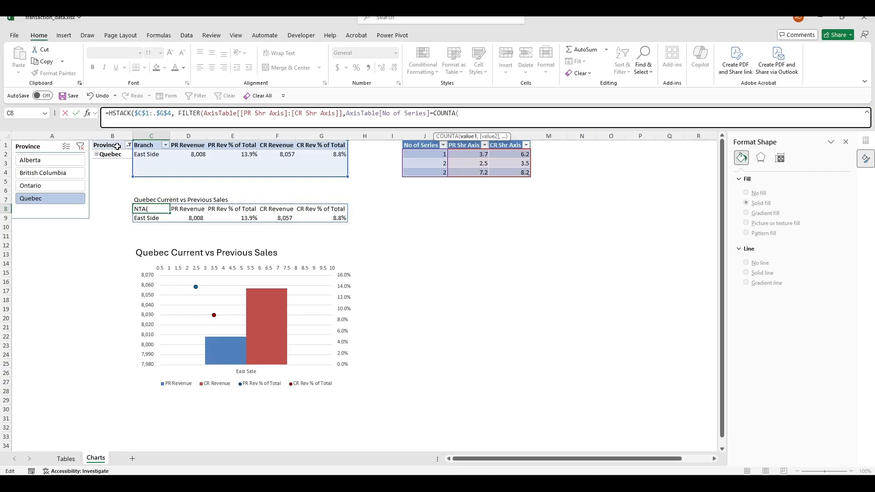
mouse_move(117, 147)
left_mouse_down()
mouse_move(115, 170)
mouse_move(117, 161)
left_mouse_up()
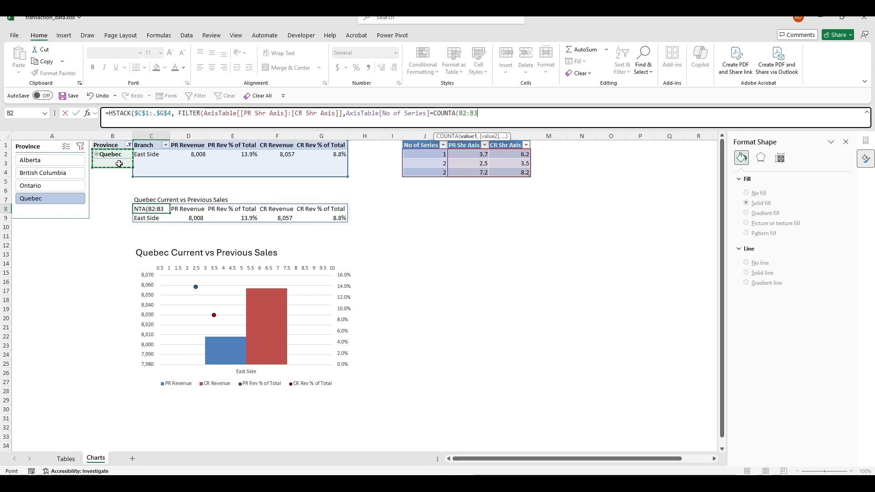
key("F4")
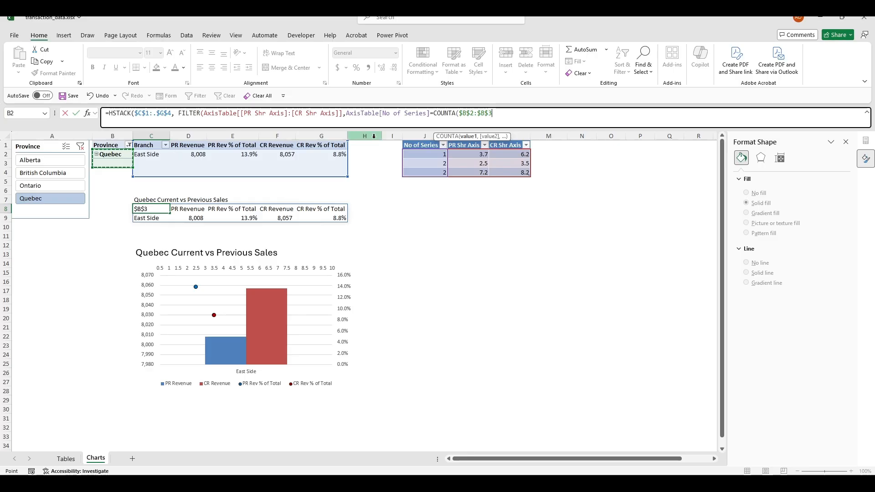
type(")")
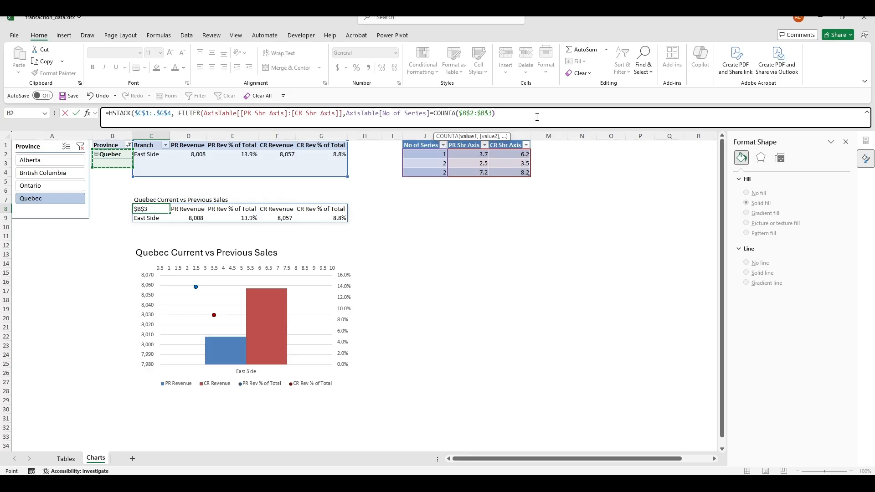
type(")")
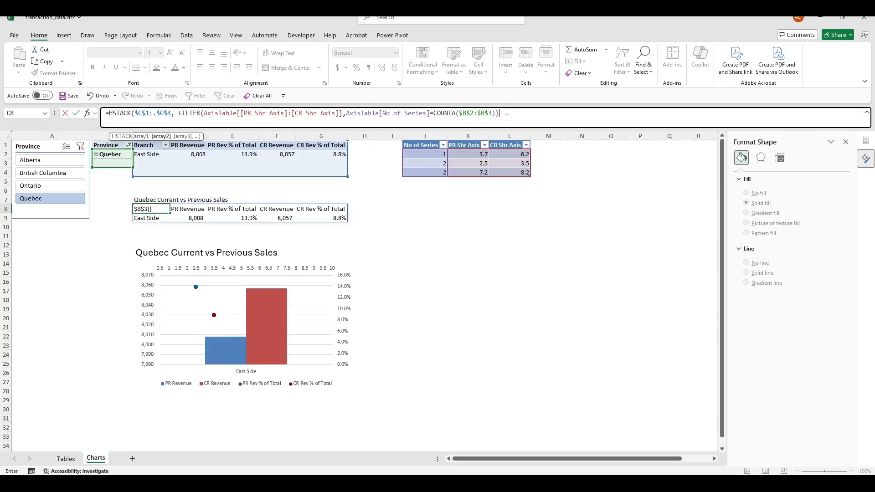
type(")")
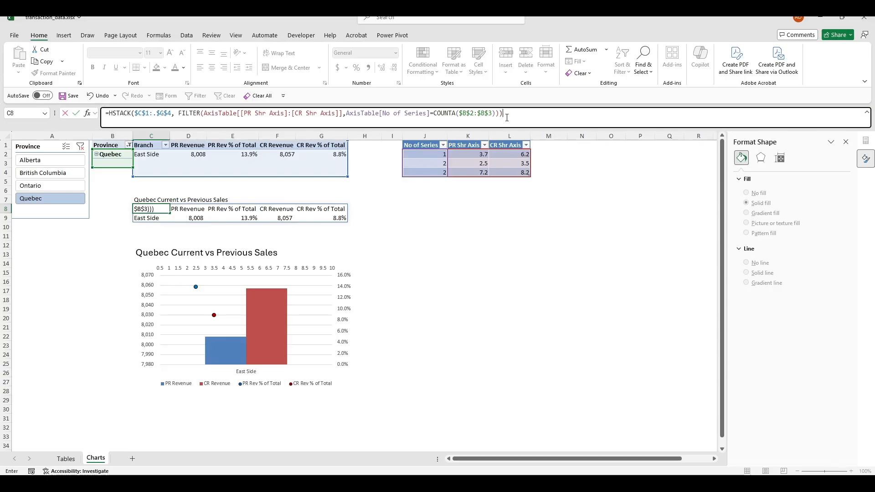
key("Tab")
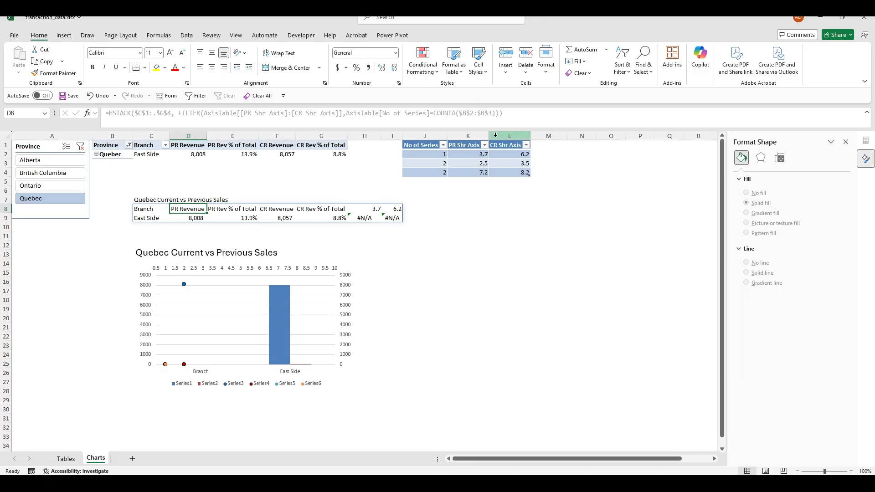
Try deleting a spilled 3.7/6.2/#N/A value, dismiss the warning, and reopen C8's formula
left_click(365, 213)
left_click(364, 214)
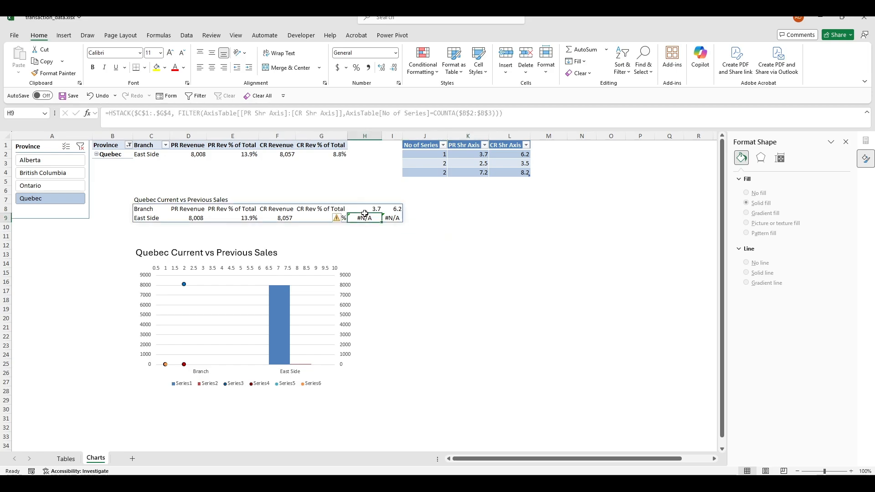
left_click_drag(367, 208, 390, 214)
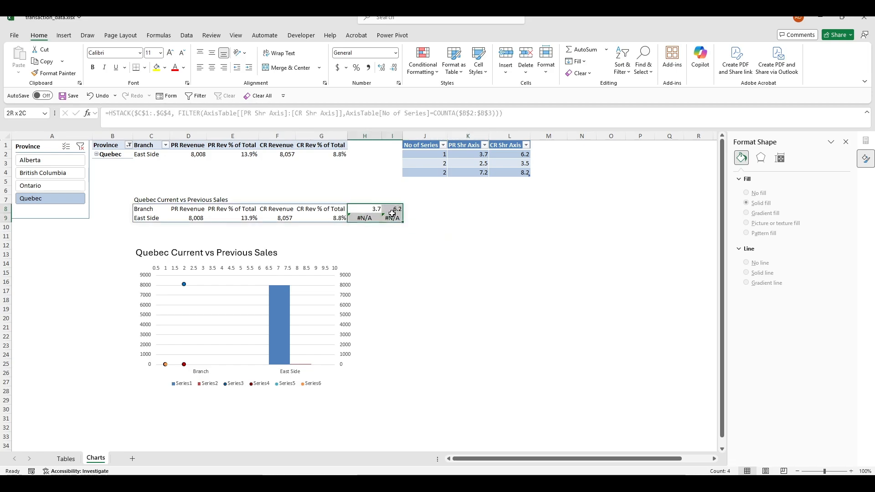
left_click(455, 229)
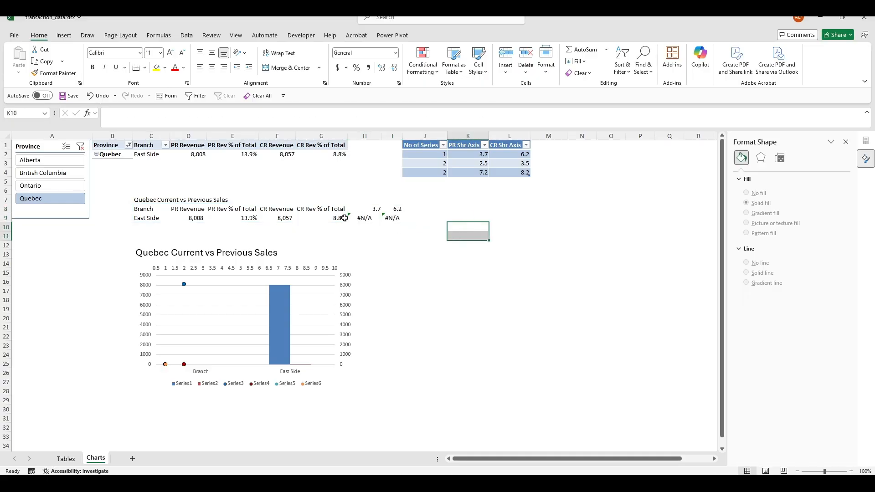
left_click(285, 209)
key("Delete")
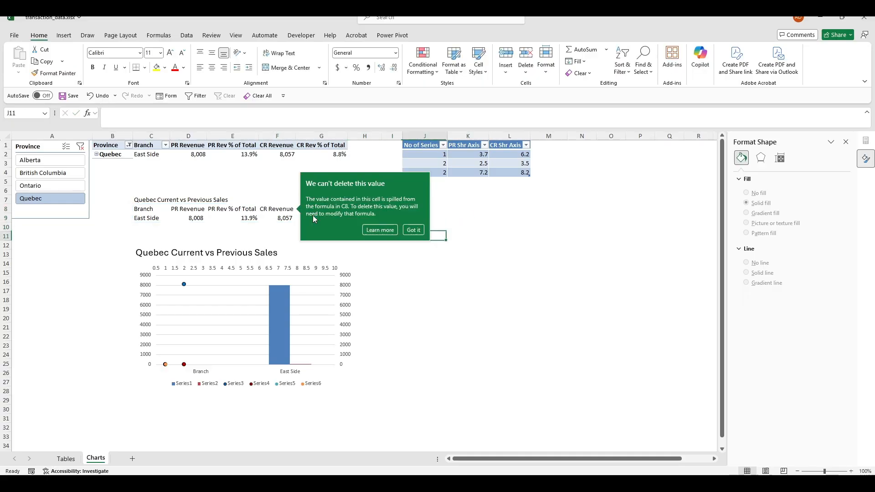
left_click(414, 230)
left_click(153, 208)
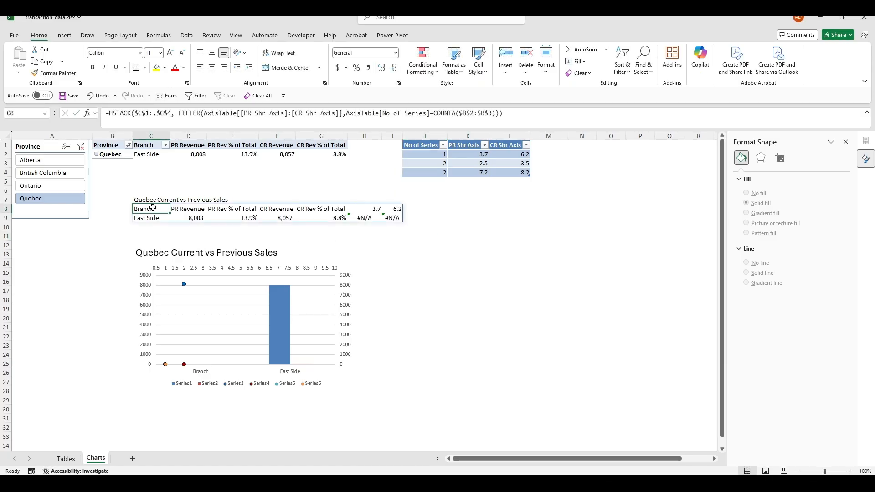
left_click(196, 122)
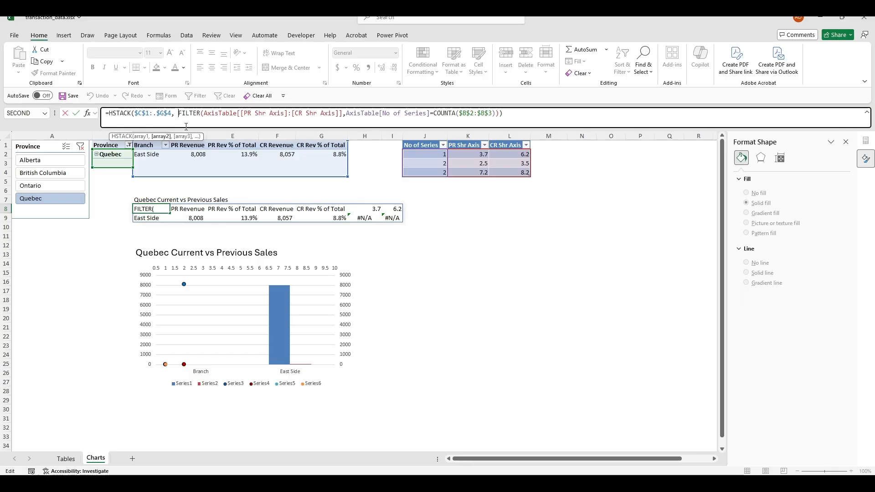
Insert VSTACK("PR Axis", "CR Axis") on its own line before FILTER in the C8 formula
key("alt+Return")
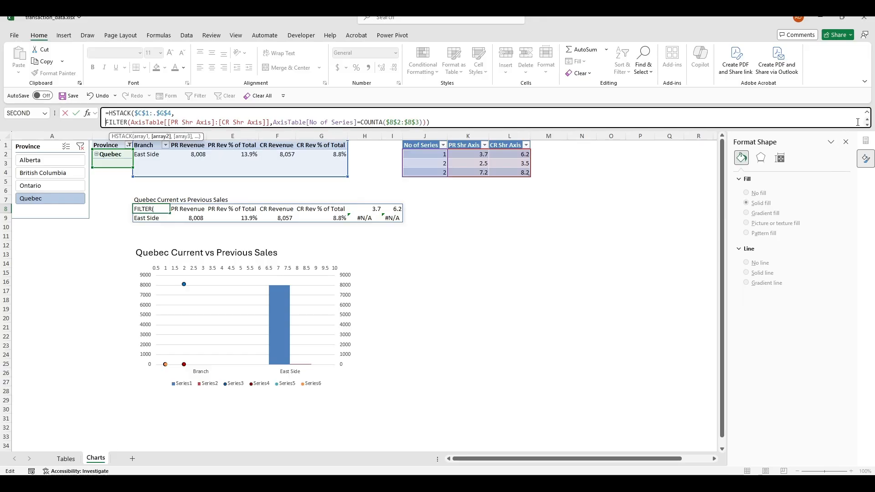
left_click_drag(823, 128, 823, 137)
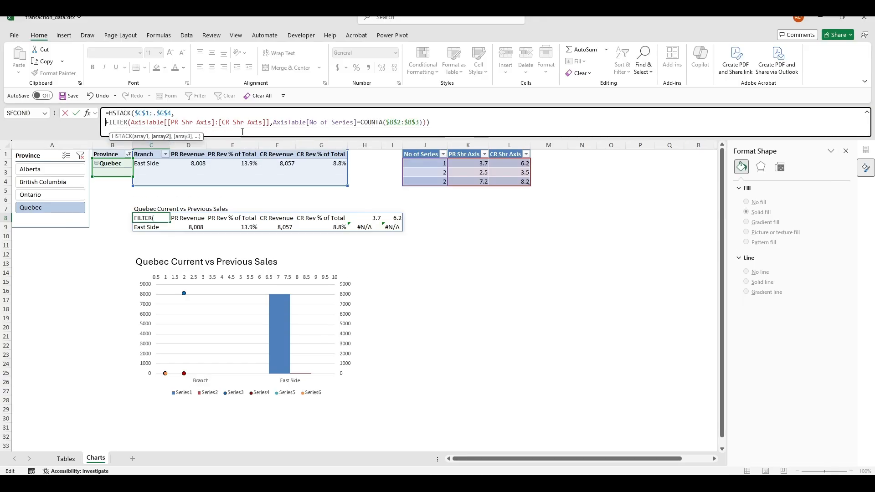
type("VST")
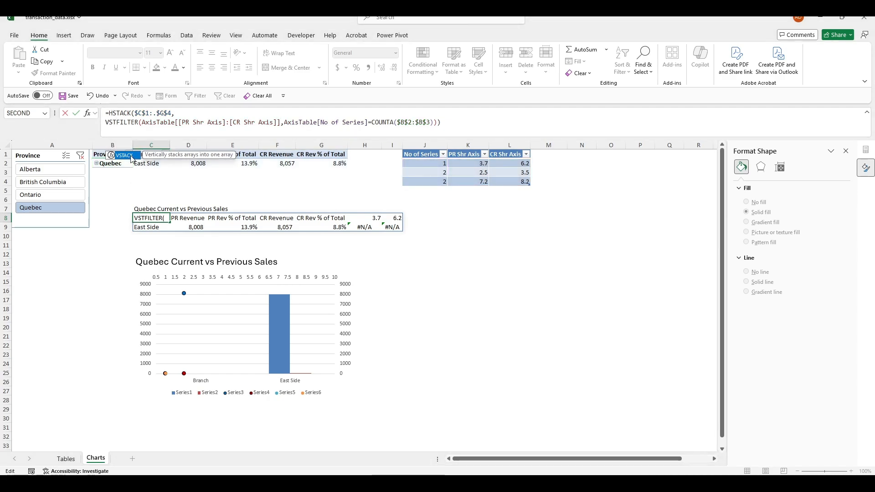
double_click(132, 157)
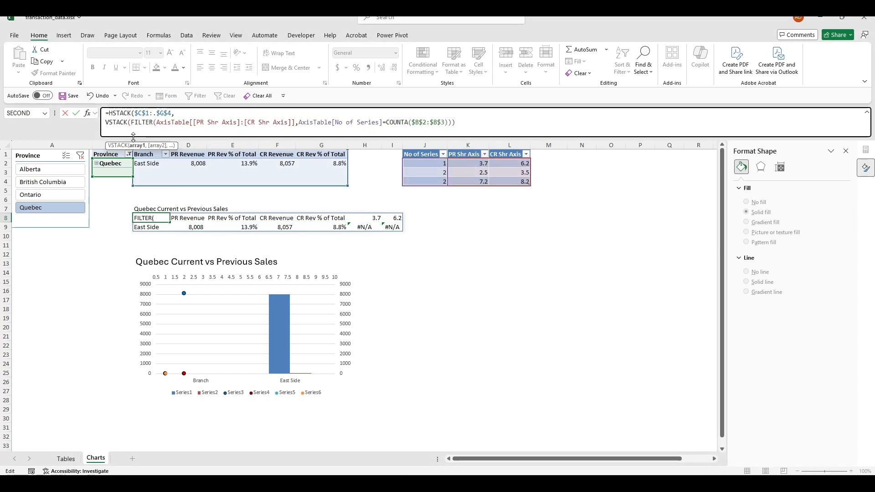
type("\"")
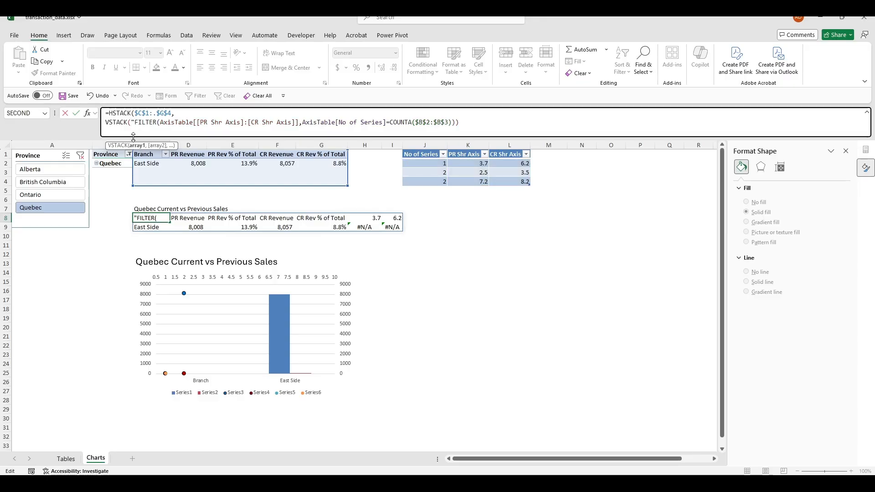
type("PR")
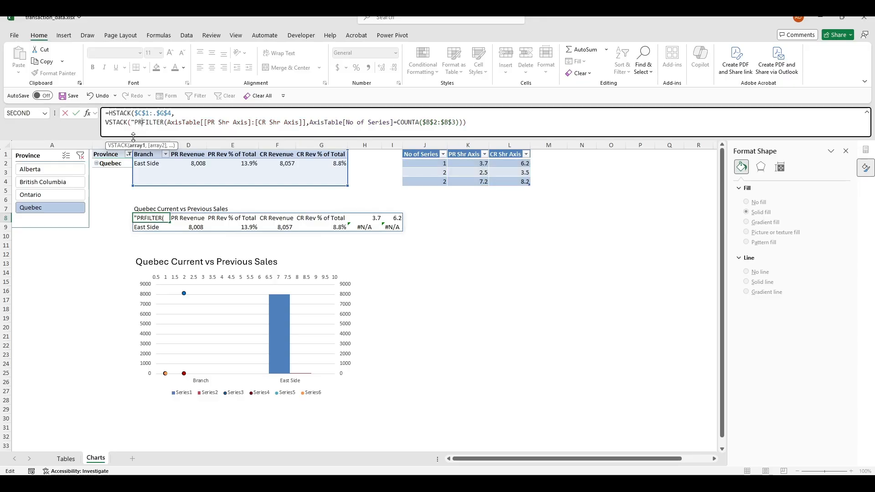
type(" Axis\"")
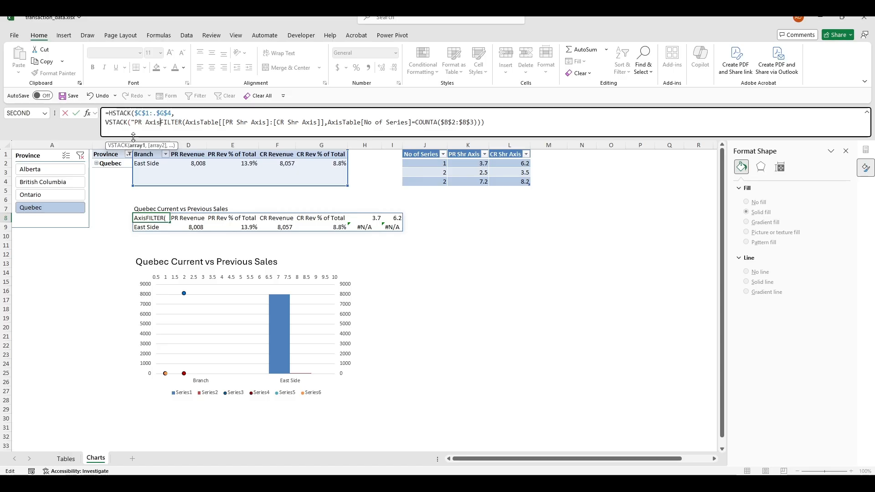
type(", \"")
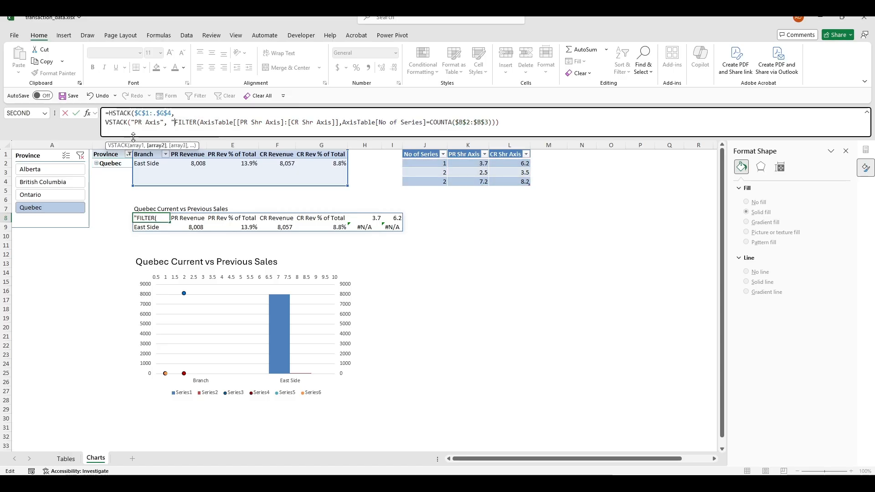
type("CR Acis")
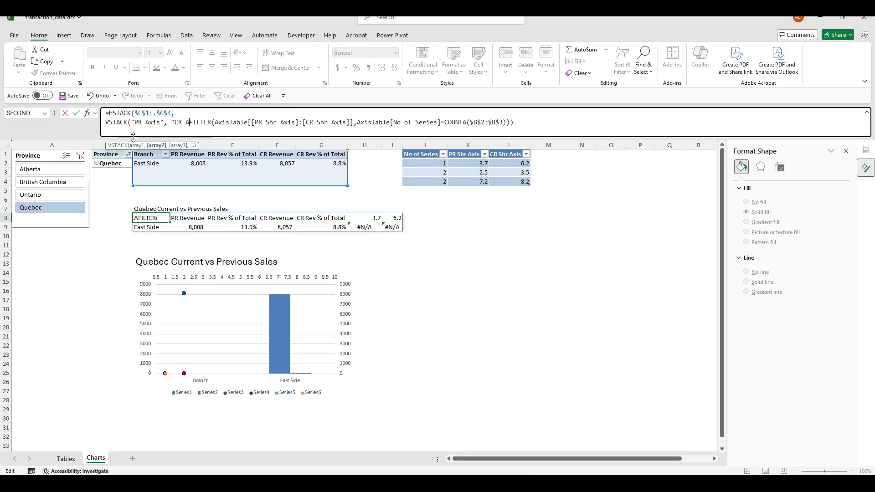
key("BackSpace")
type("v")
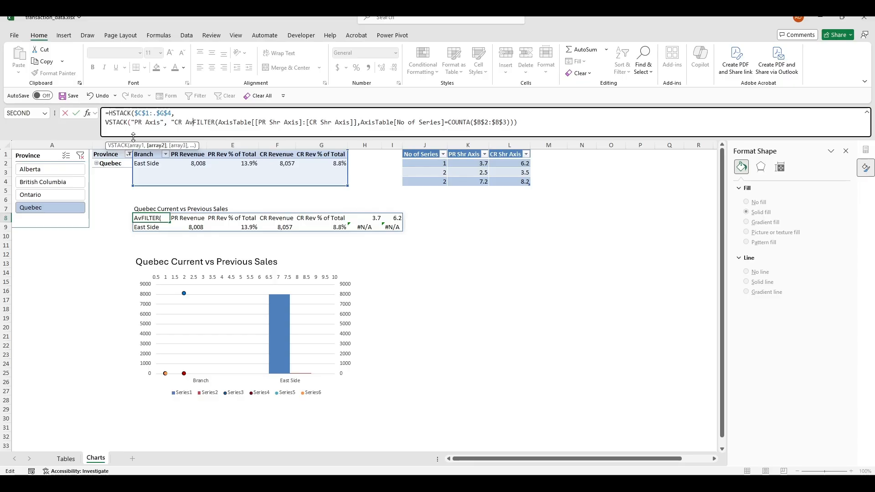
key("BackSpace")
type("xis")
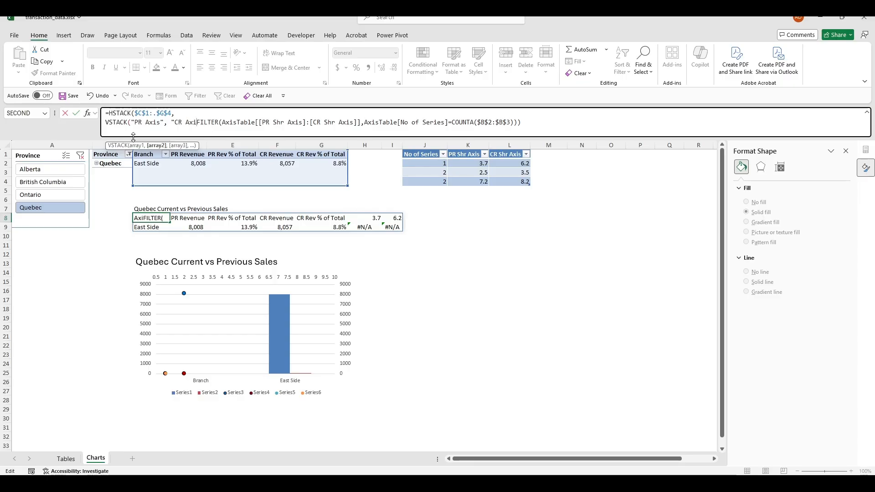
type("\"")
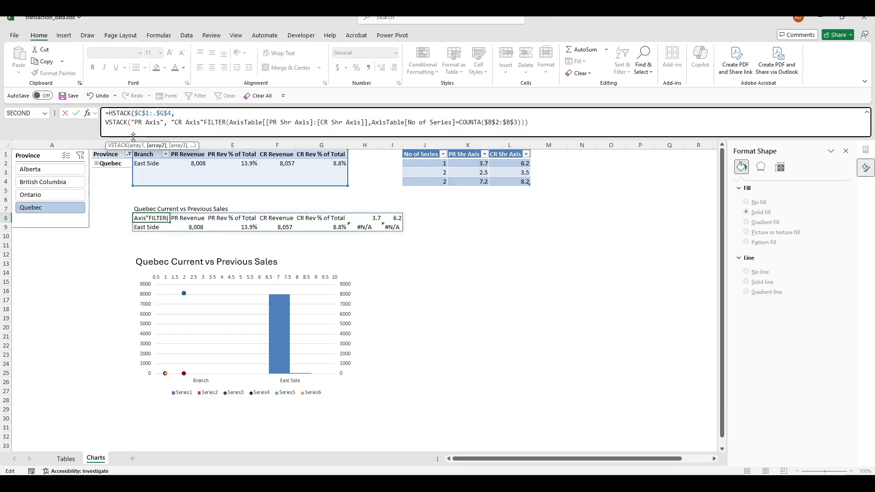
type("),")
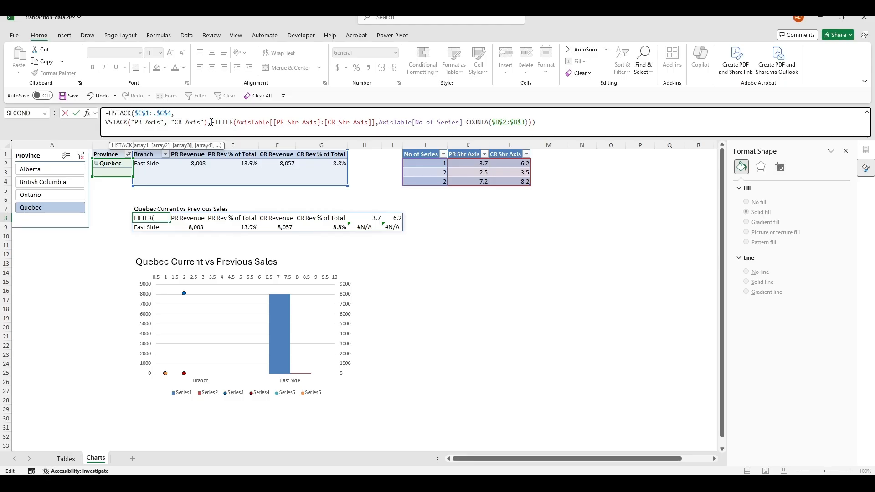
key("alt+Return")
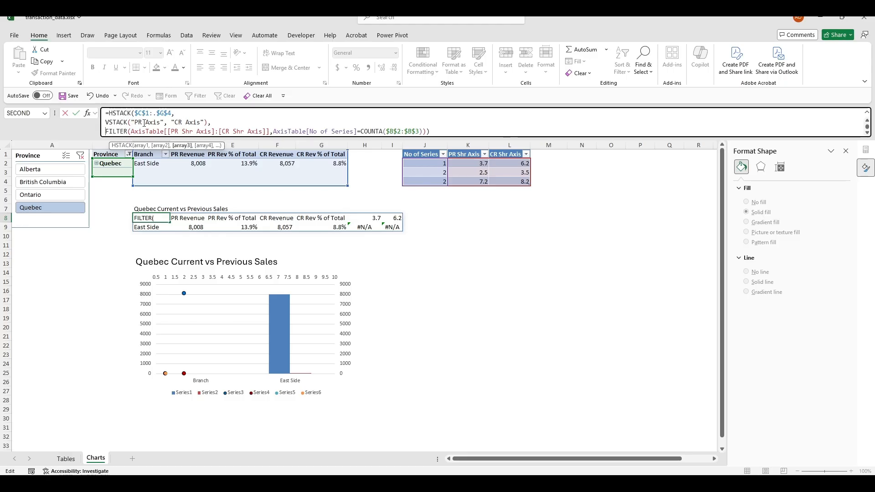
left_click_drag(142, 122, 189, 122)
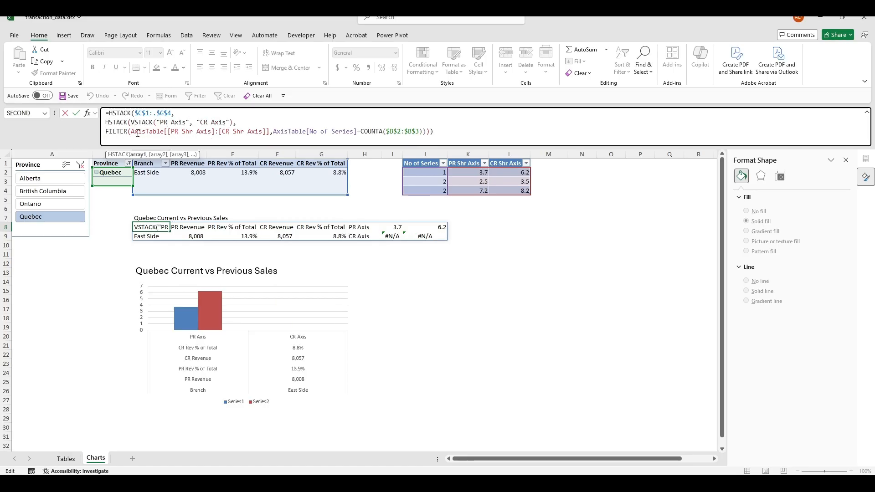
Wrap the second line as VSTACK(VSTACK("PR Axis", "CR Axis"), FILTER(...)) and commit the formula
type("H")
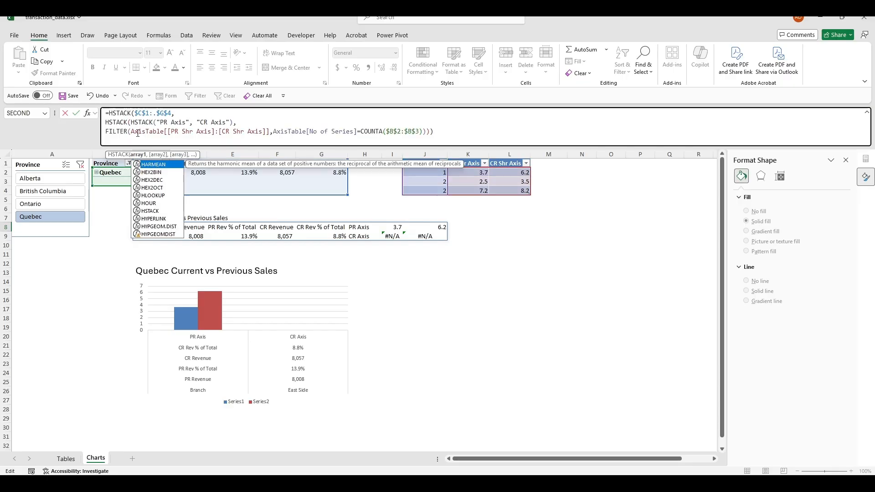
left_click(110, 122)
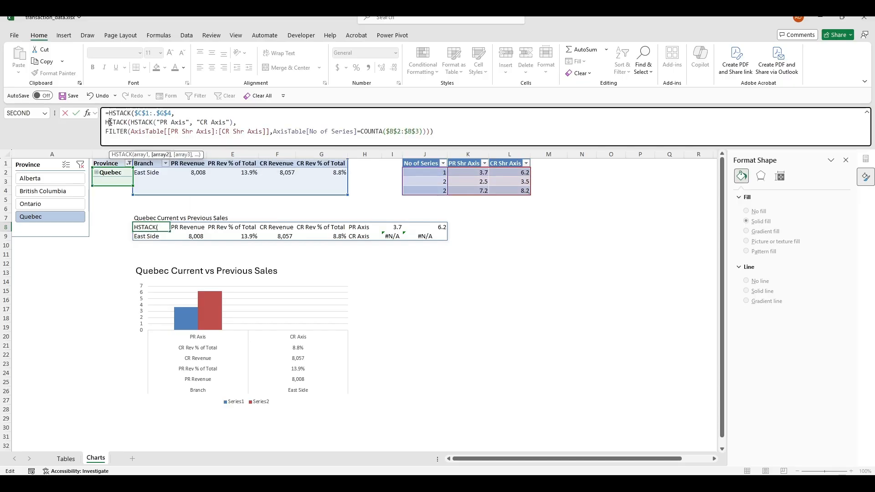
key("Delete")
type("V")
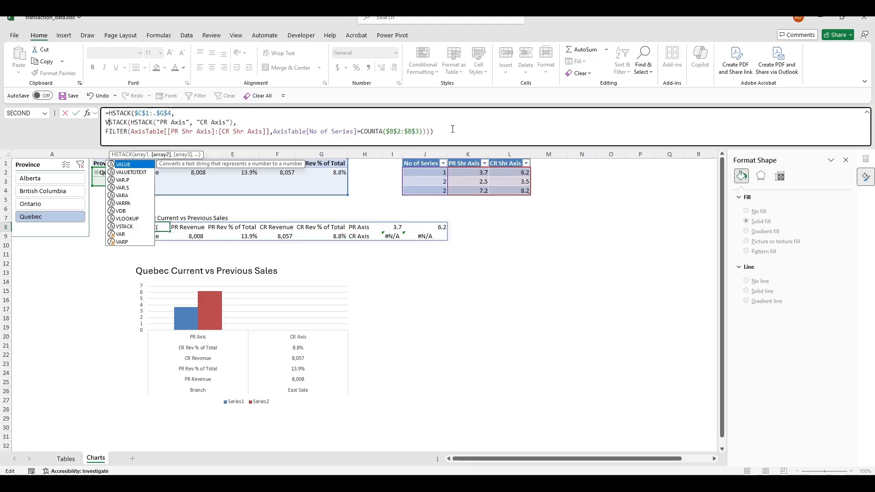
key("Return")
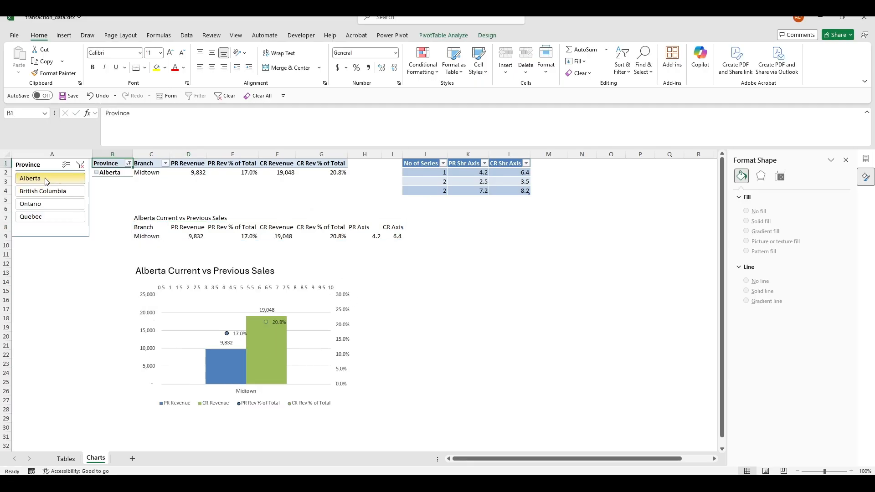
Review the PR Rev % of Total labels and the summary table's spill formula
left_click(237, 334)
left_click(468, 345)
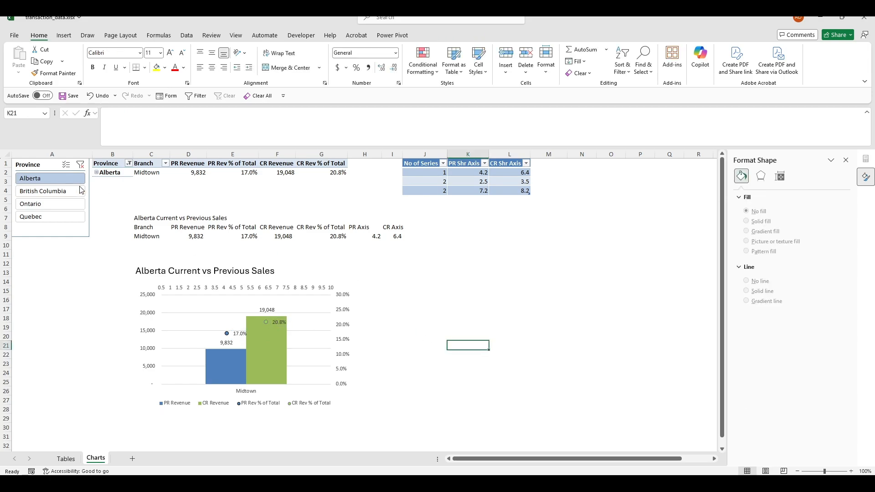
left_click(370, 237)
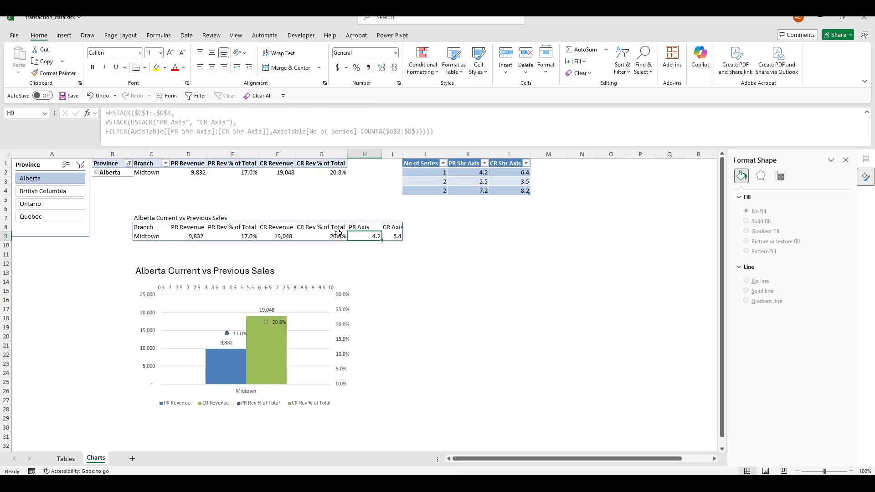
left_click(518, 298)
left_click(416, 296)
Filter the report to British Columbia, then Ontario, and highlight the two-branch axis positions
left_click(72, 193)
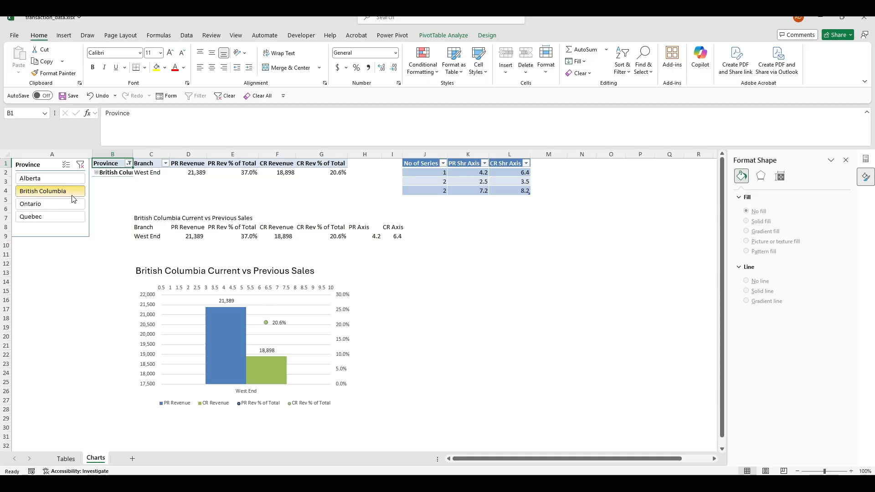
left_click(72, 204)
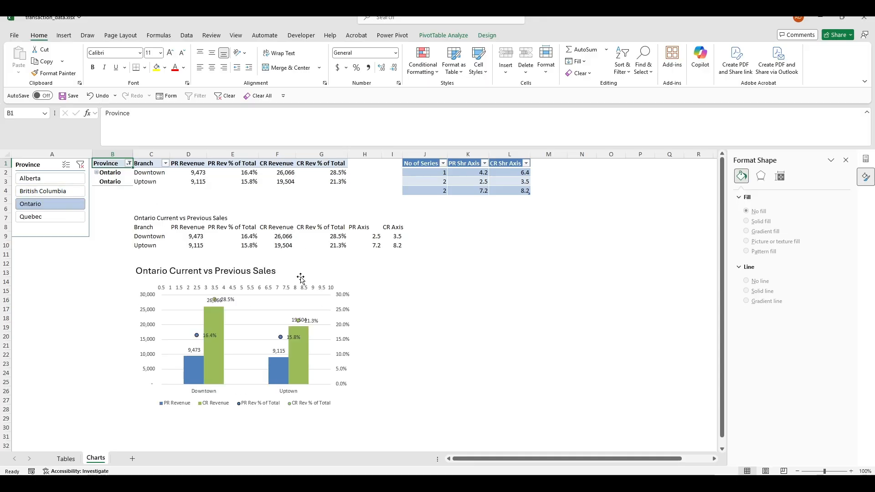
left_click(200, 334)
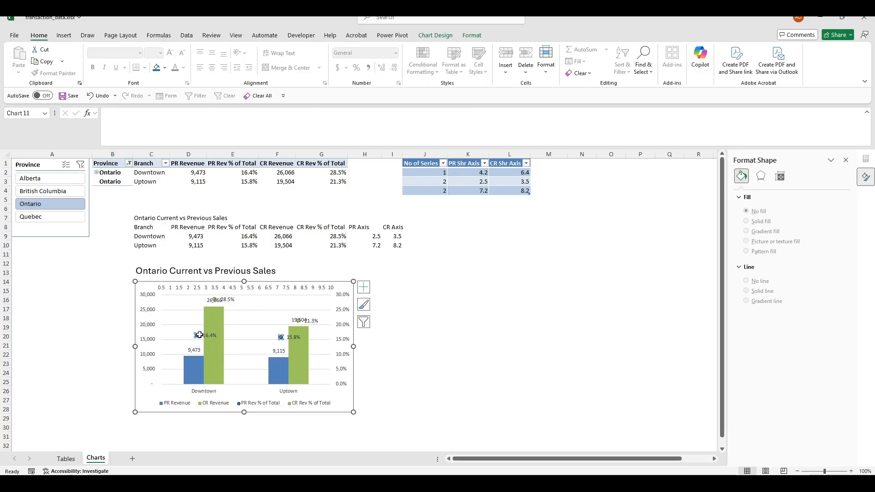
left_click(474, 291)
left_click_drag(431, 181, 527, 192)
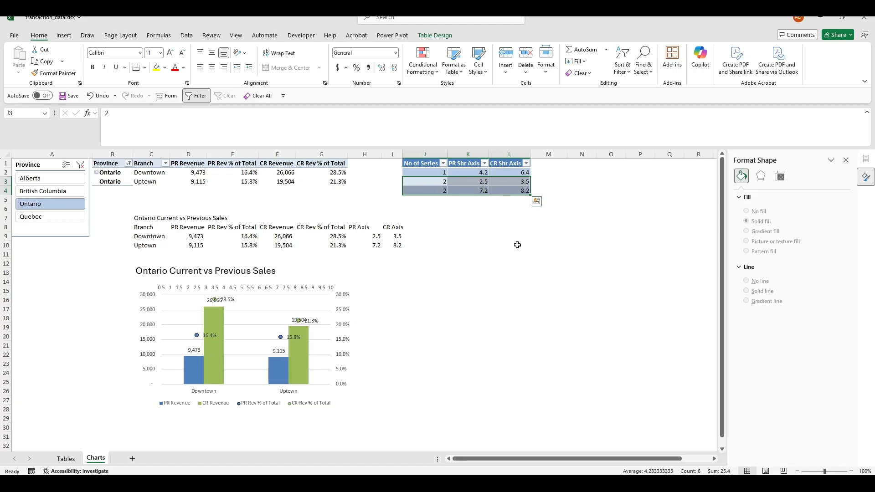
Highlight the summary's axis values and then the whole Ontario summary table
left_click(548, 282)
left_click_drag(374, 235, 386, 243)
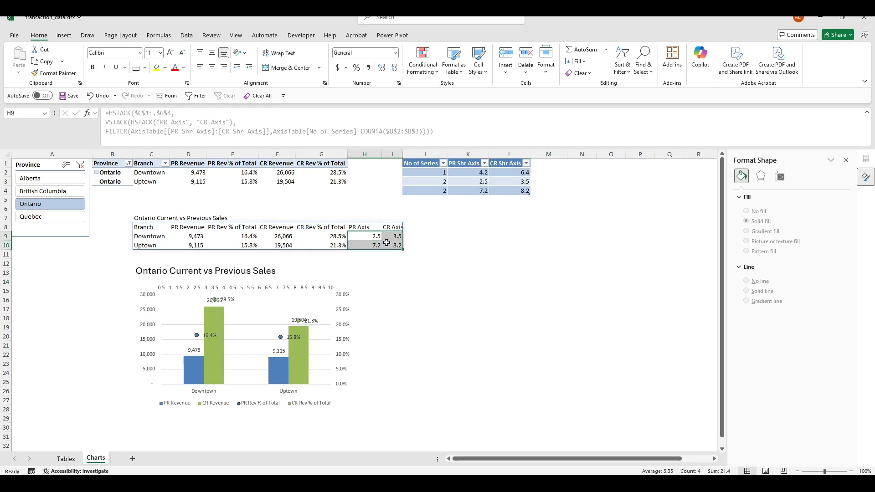
left_click_drag(154, 226, 399, 248)
left_click(496, 302)
left_click_drag(496, 302, 497, 310)
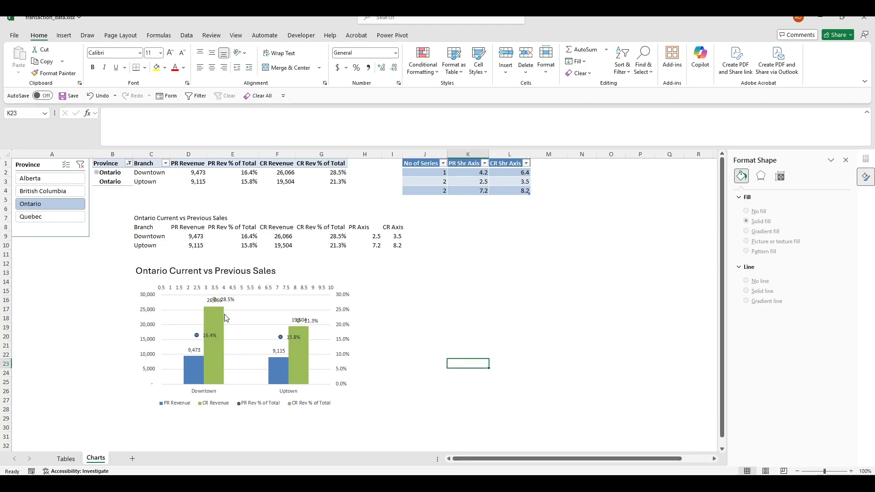
Pick out the CR Rev % of Total labels, then filter the report to Quebec
left_click(231, 300)
left_click(456, 338)
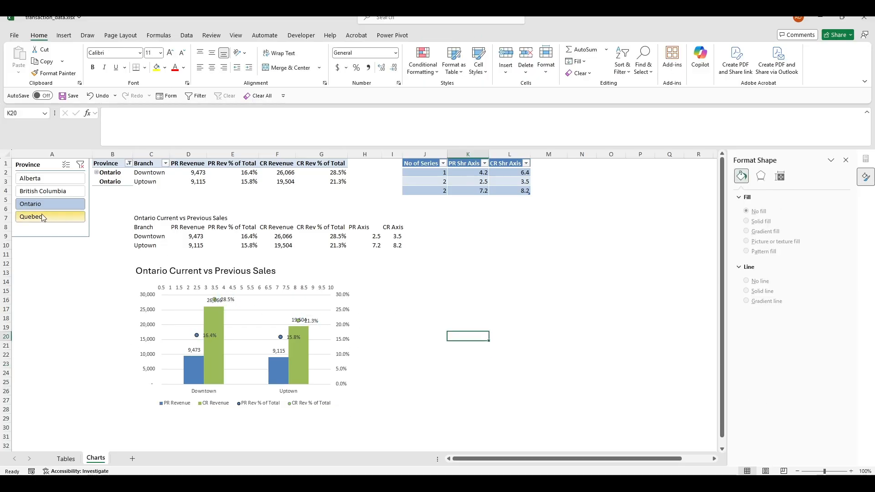
left_click(45, 217)
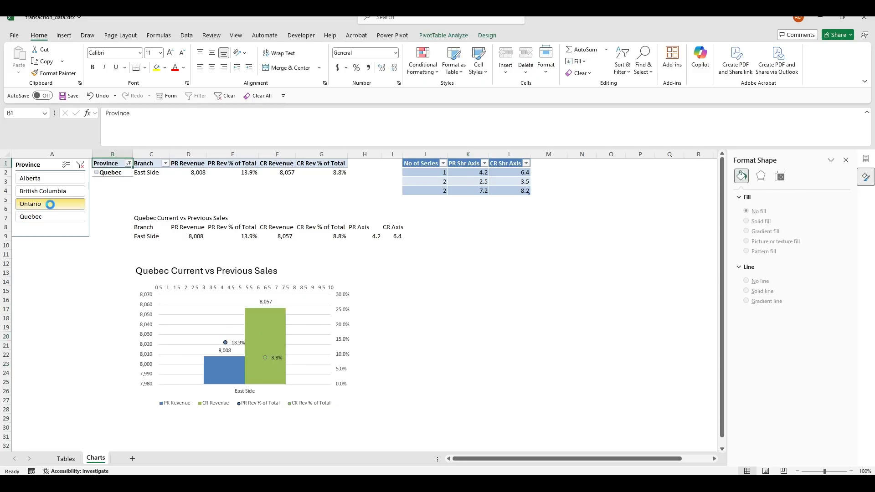
Under Ontario, drag the 28.5% and 21.3% CR Rev % labels below their bar values, then show Alberta
left_click(50, 203)
left_click(232, 300)
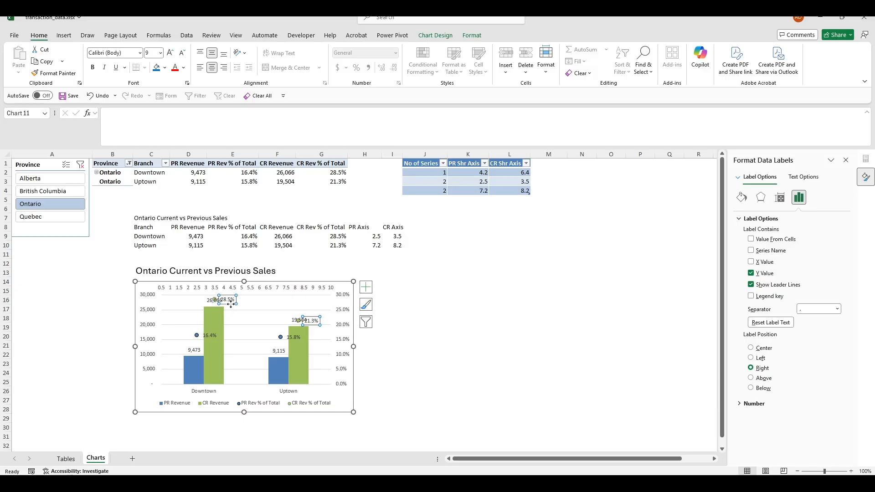
left_click_drag(232, 303, 234, 311)
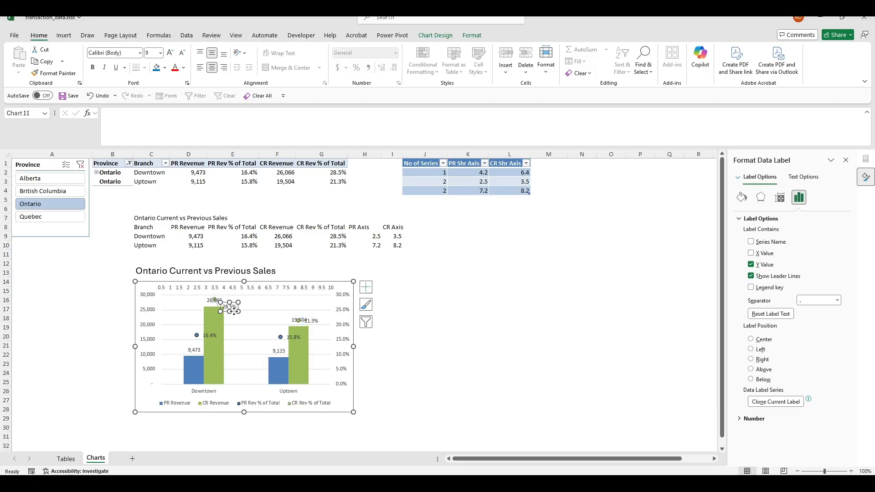
left_click(312, 320)
left_click_drag(315, 326, 318, 333)
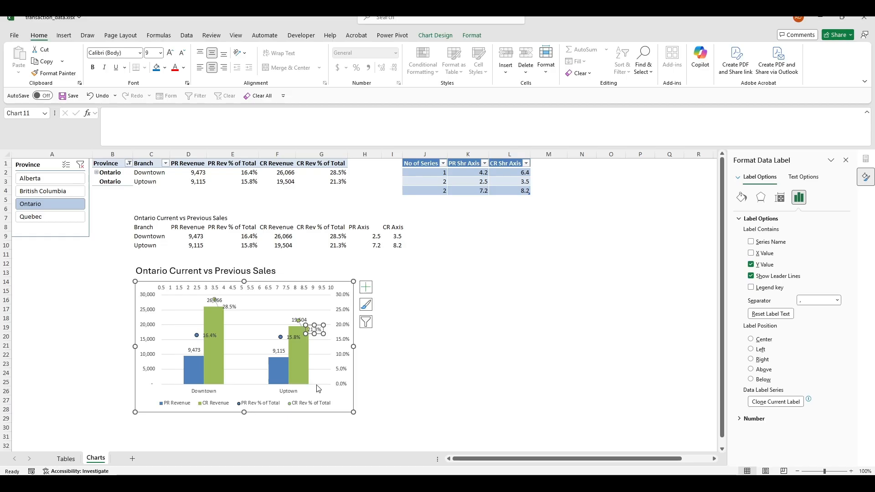
left_click(444, 350)
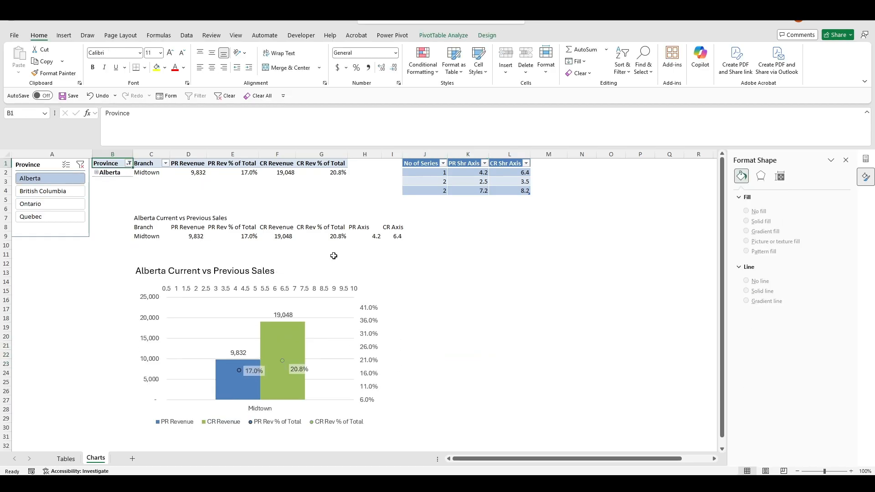
Cycle the Province slicer through British Columbia, Ontario and Quebec to test the chart
left_click(71, 192)
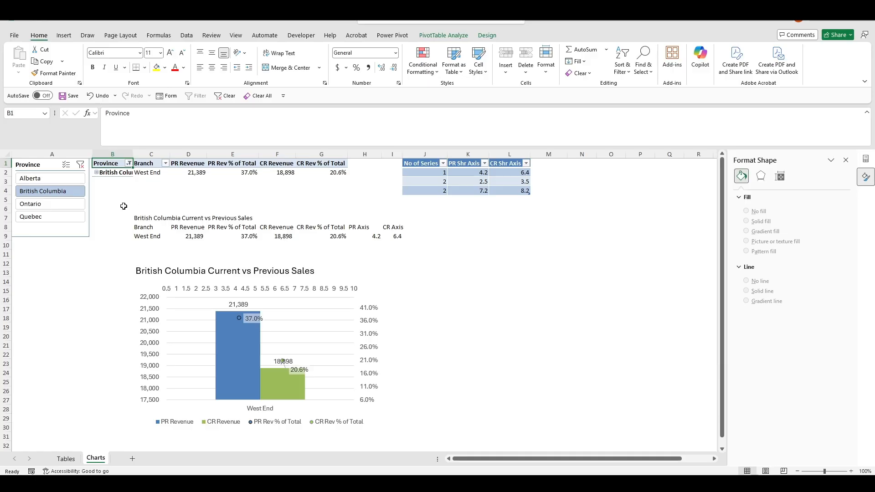
left_click(65, 204)
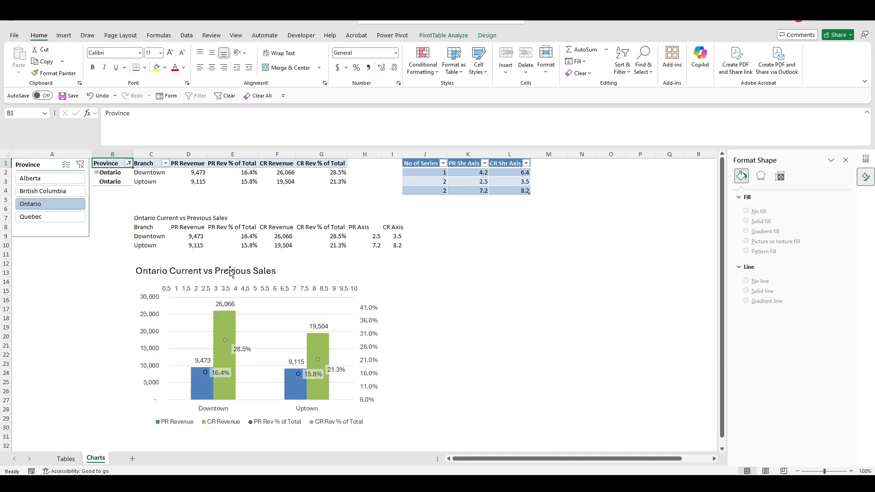
left_click(66, 221)
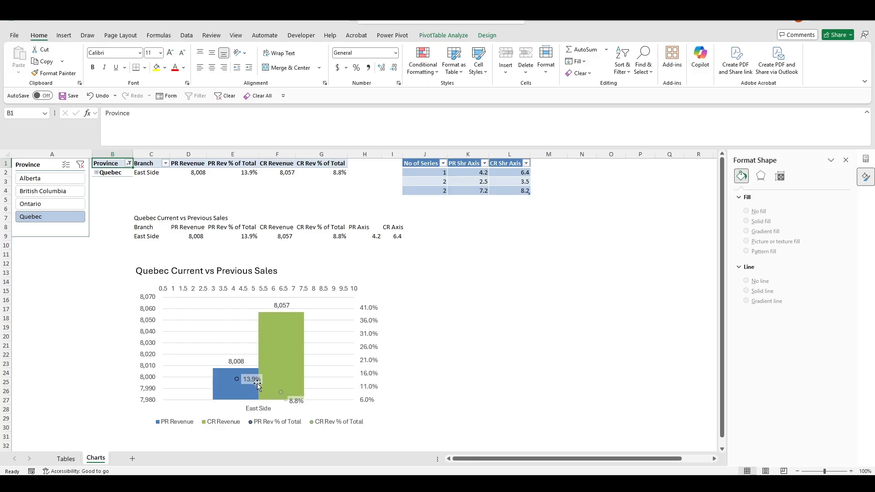
mouse_move(265, 386)
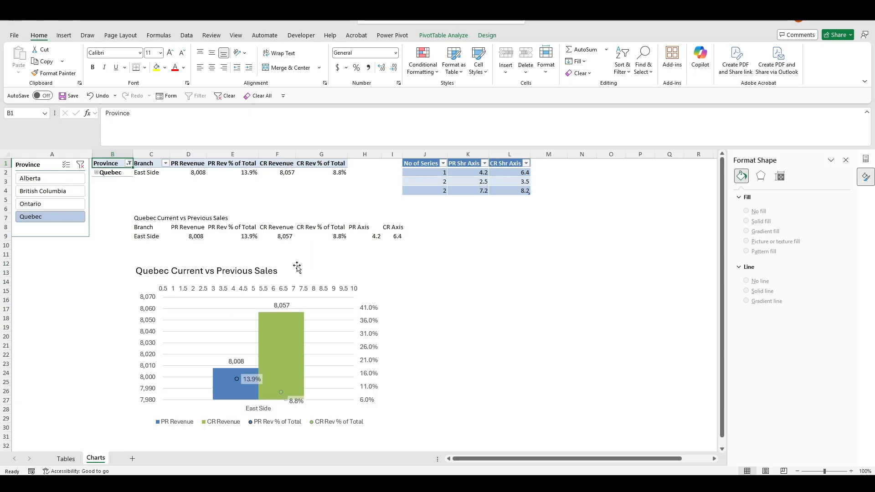
Return the report to Alberta and open formatting for the top 0.5–10 secondary axis
left_click(68, 204)
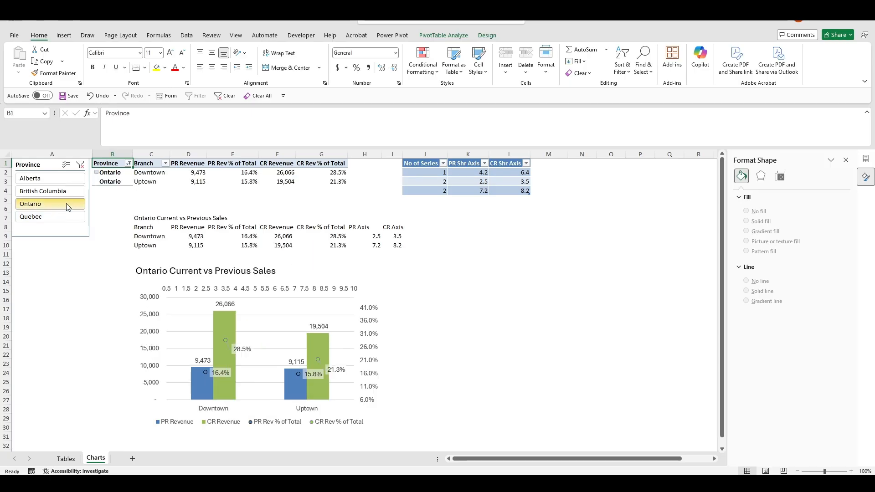
left_click(59, 192)
left_click(58, 178)
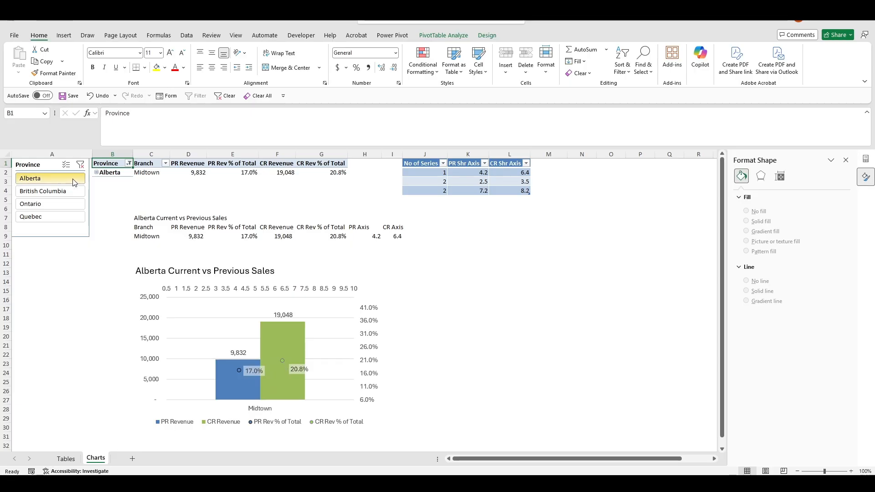
left_click(508, 336)
left_click(213, 296)
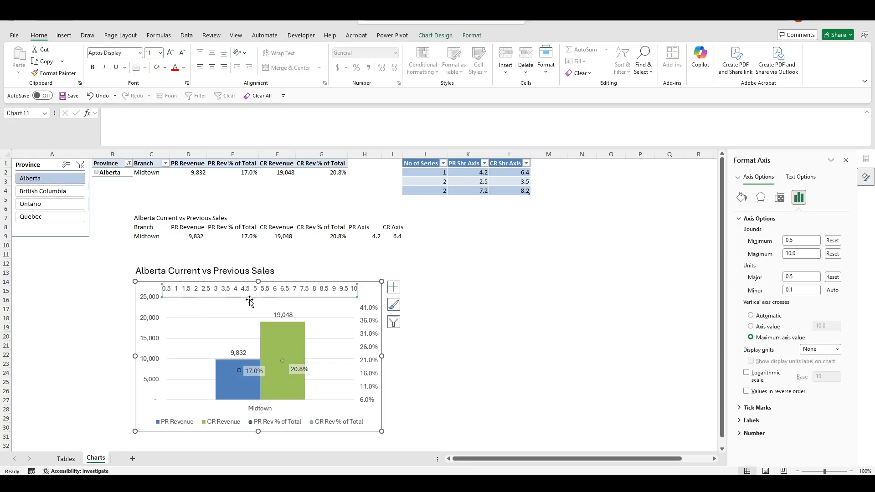
Set the top secondary axis Label Position to None to hide its 0.5–10 labels
left_click(752, 420)
left_click(834, 432)
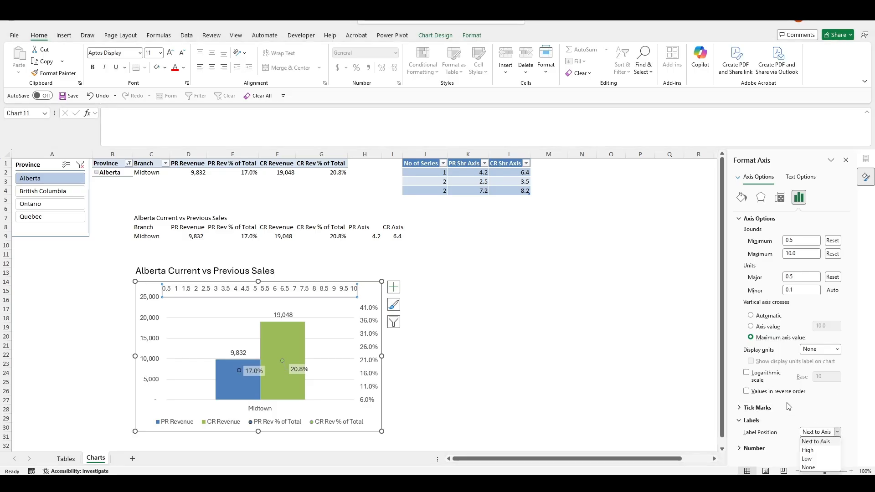
left_click(815, 468)
left_click(549, 337)
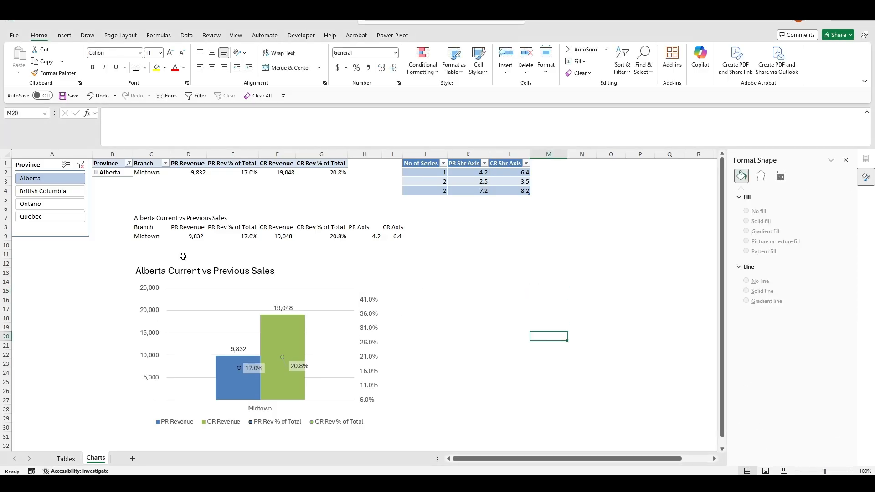
left_click(206, 286)
Highlight the two-branch axis positions in K3:L4, then reselect the chart
left_click(540, 298)
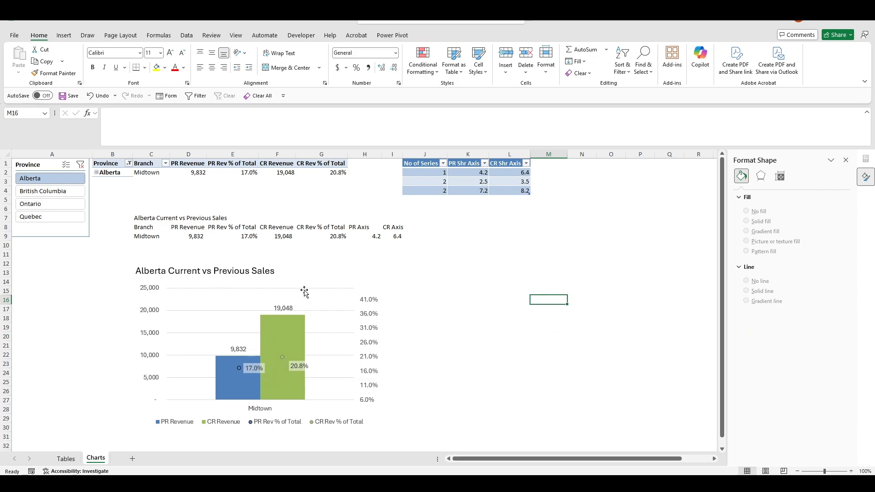
left_click(509, 253)
left_click_drag(467, 183, 509, 193)
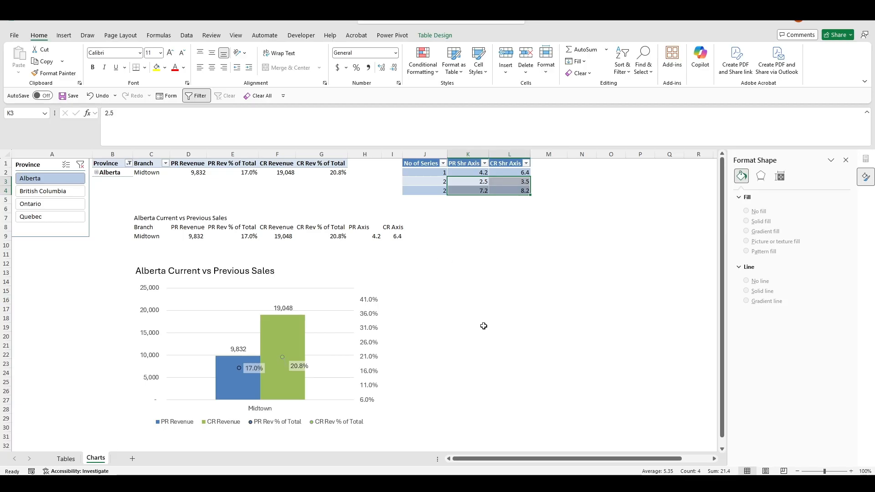
left_click(235, 283)
Test the finished chart on British Columbia, Ontario and Quebec, ending on Ontario
left_click(63, 191)
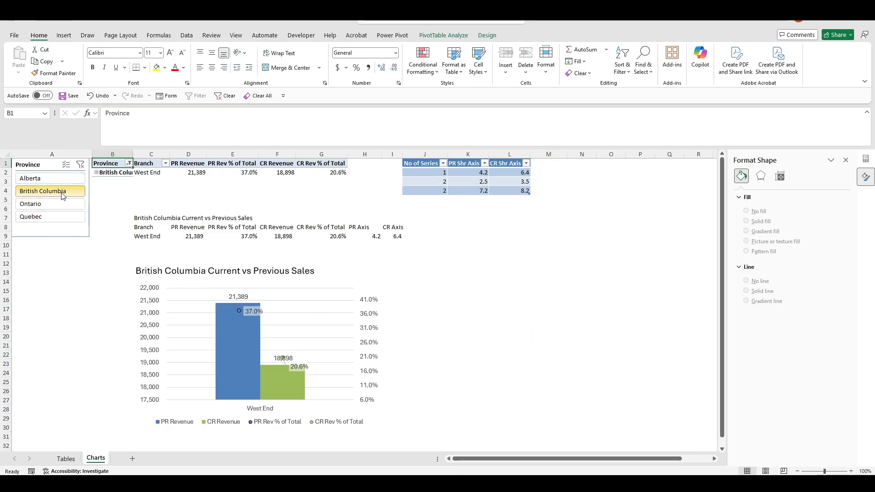
left_click(65, 206)
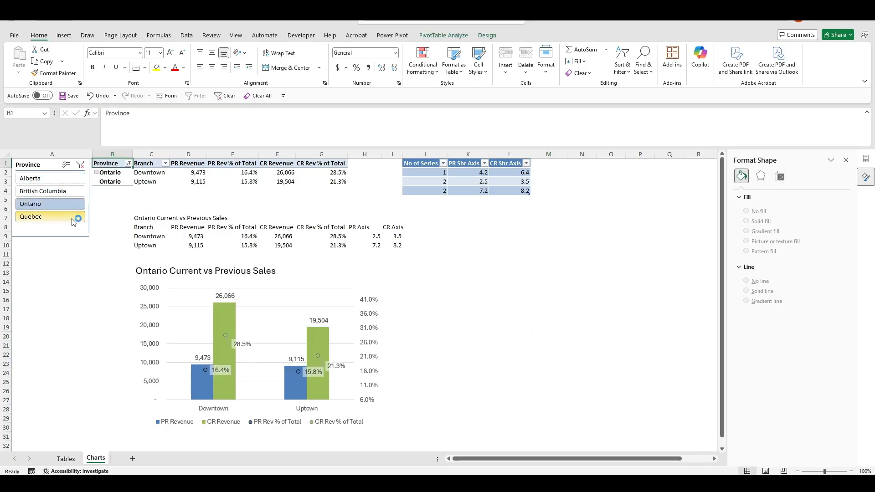
left_click(73, 219)
left_click(71, 204)
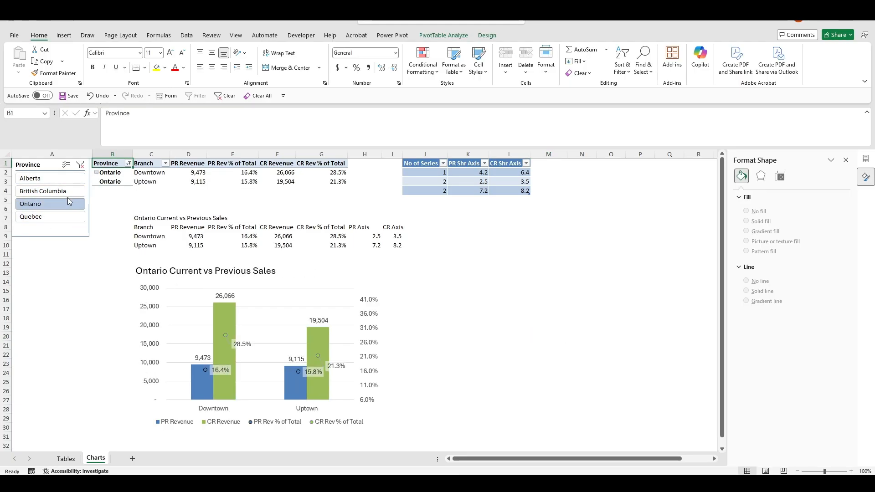